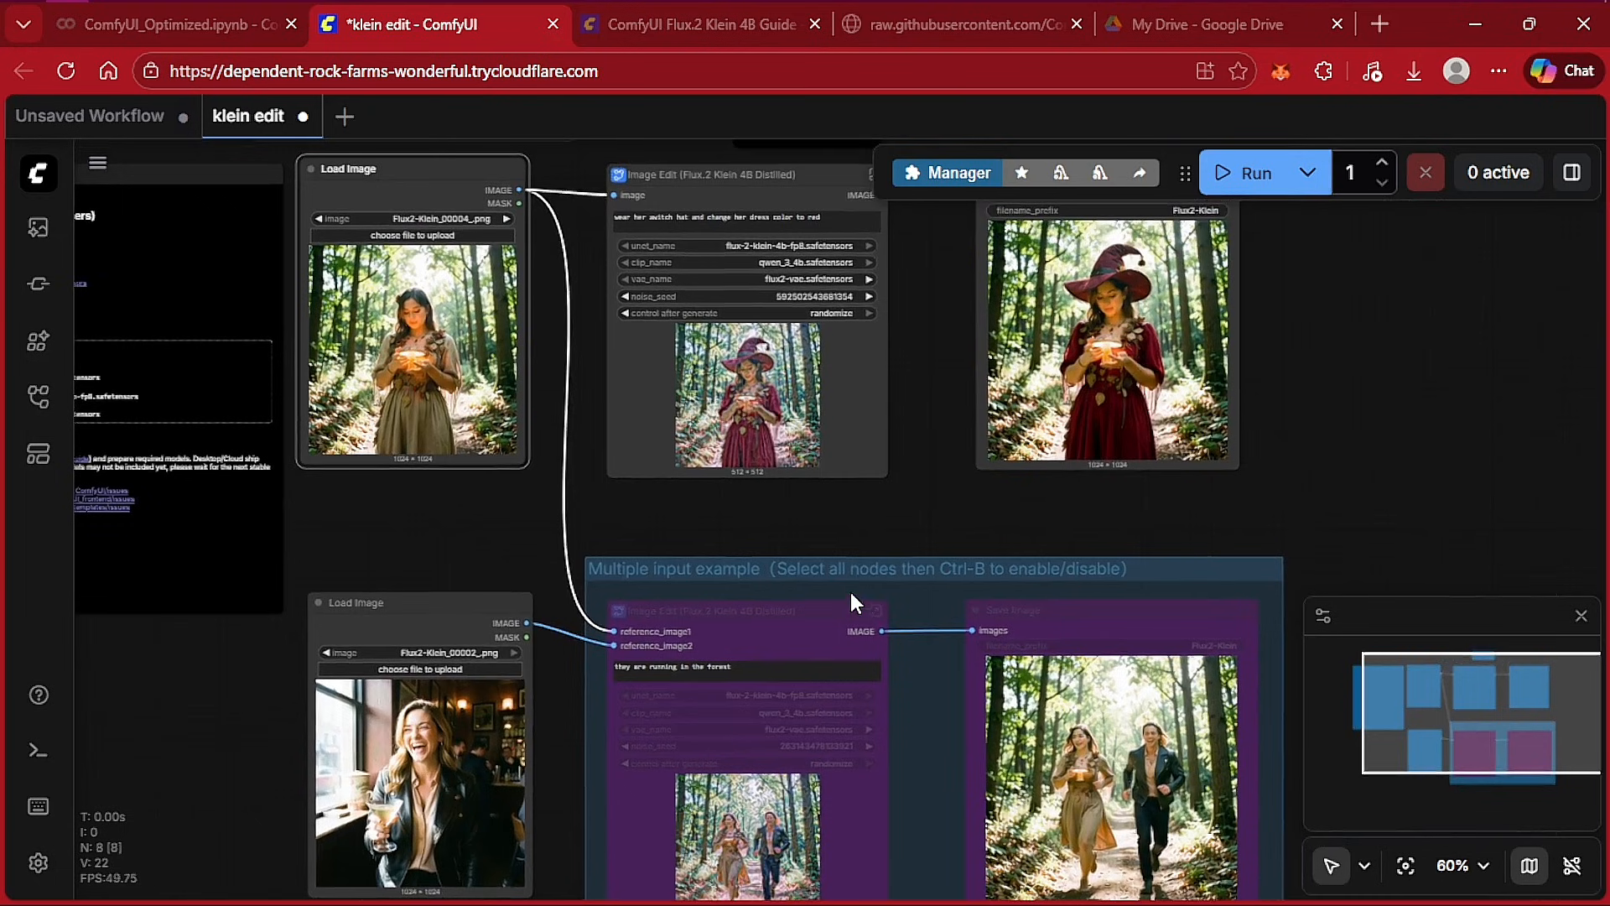
- Hide the minimap and look over the single-image and multiple-input groups of the Flux.2 Klein edit workflow
left_click(1581, 615)
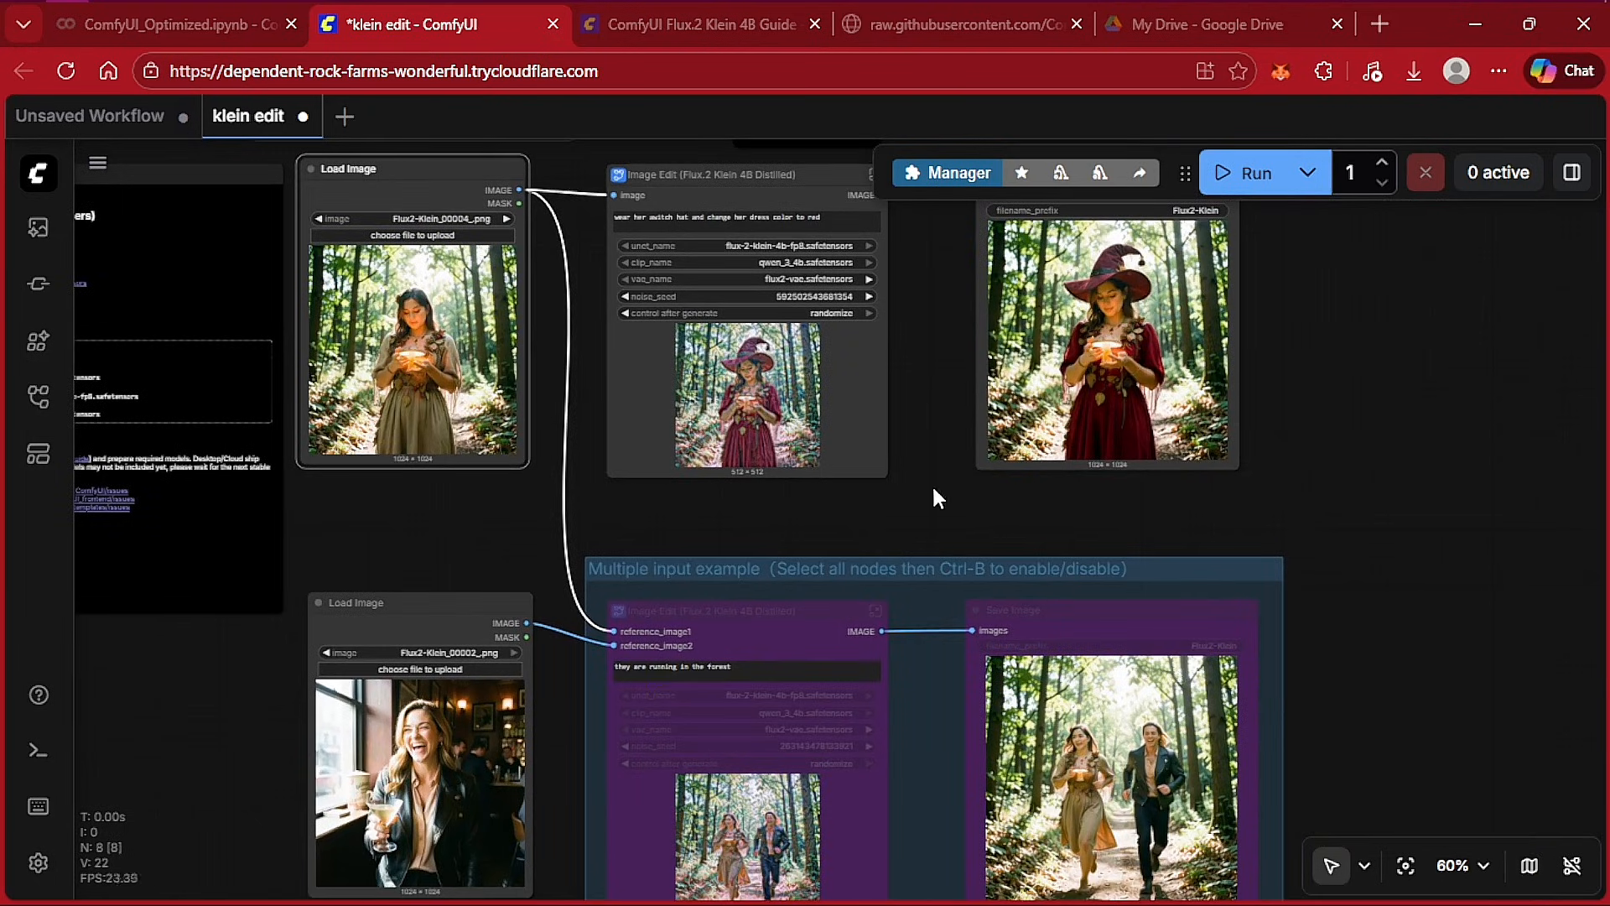
left_click_drag(934, 486, 1050, 453)
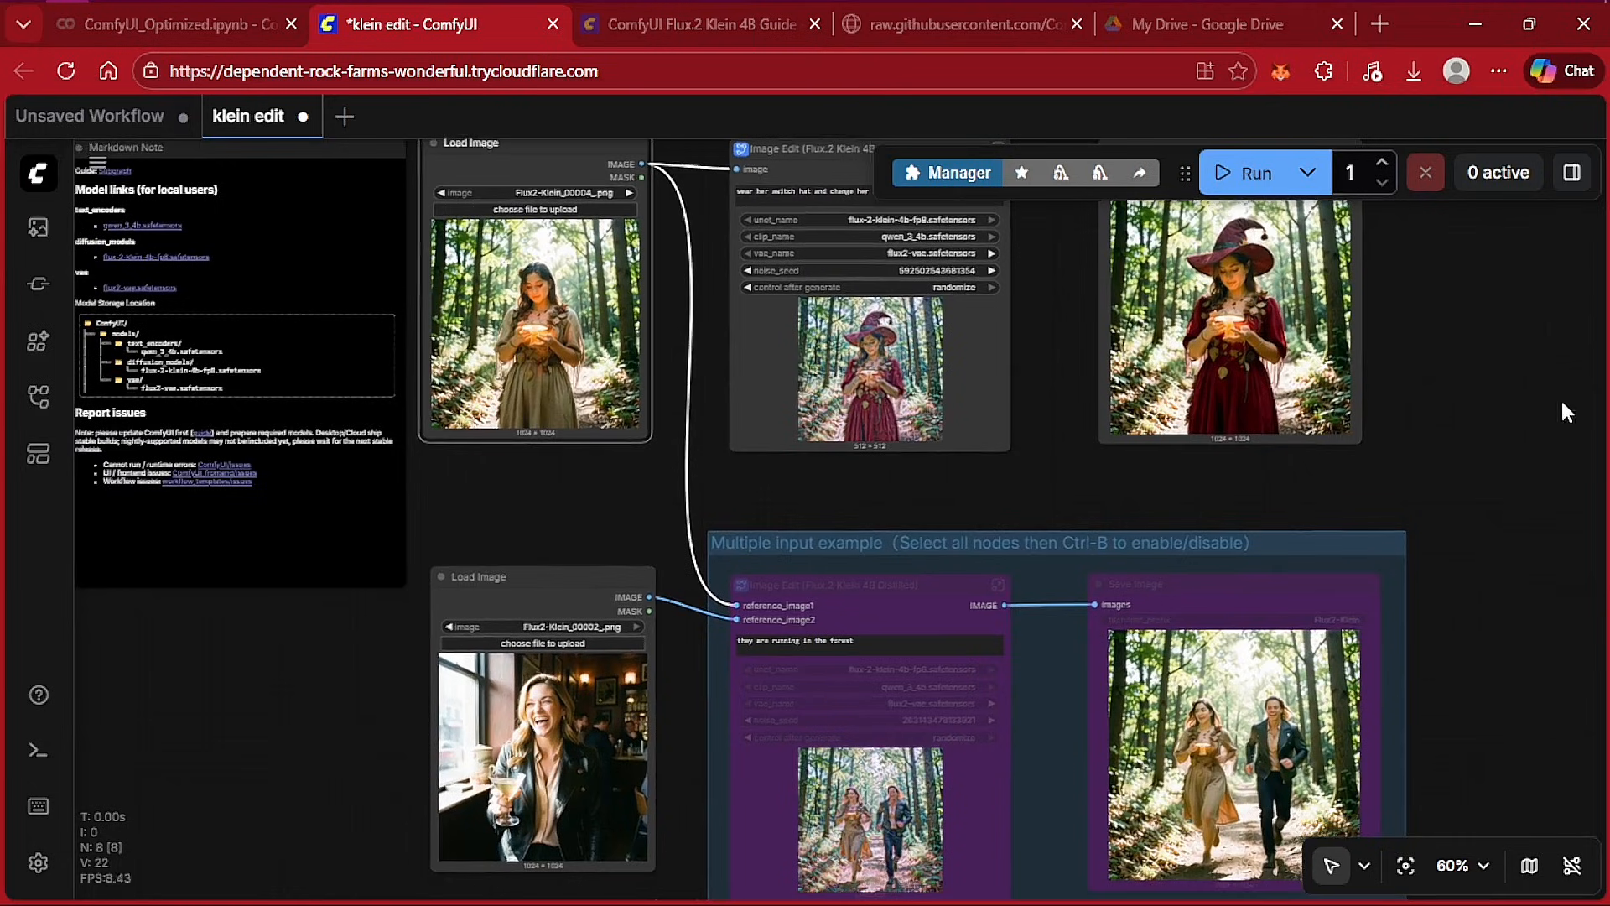
scroll(1444, 351, "up", 2)
left_click(1460, 865)
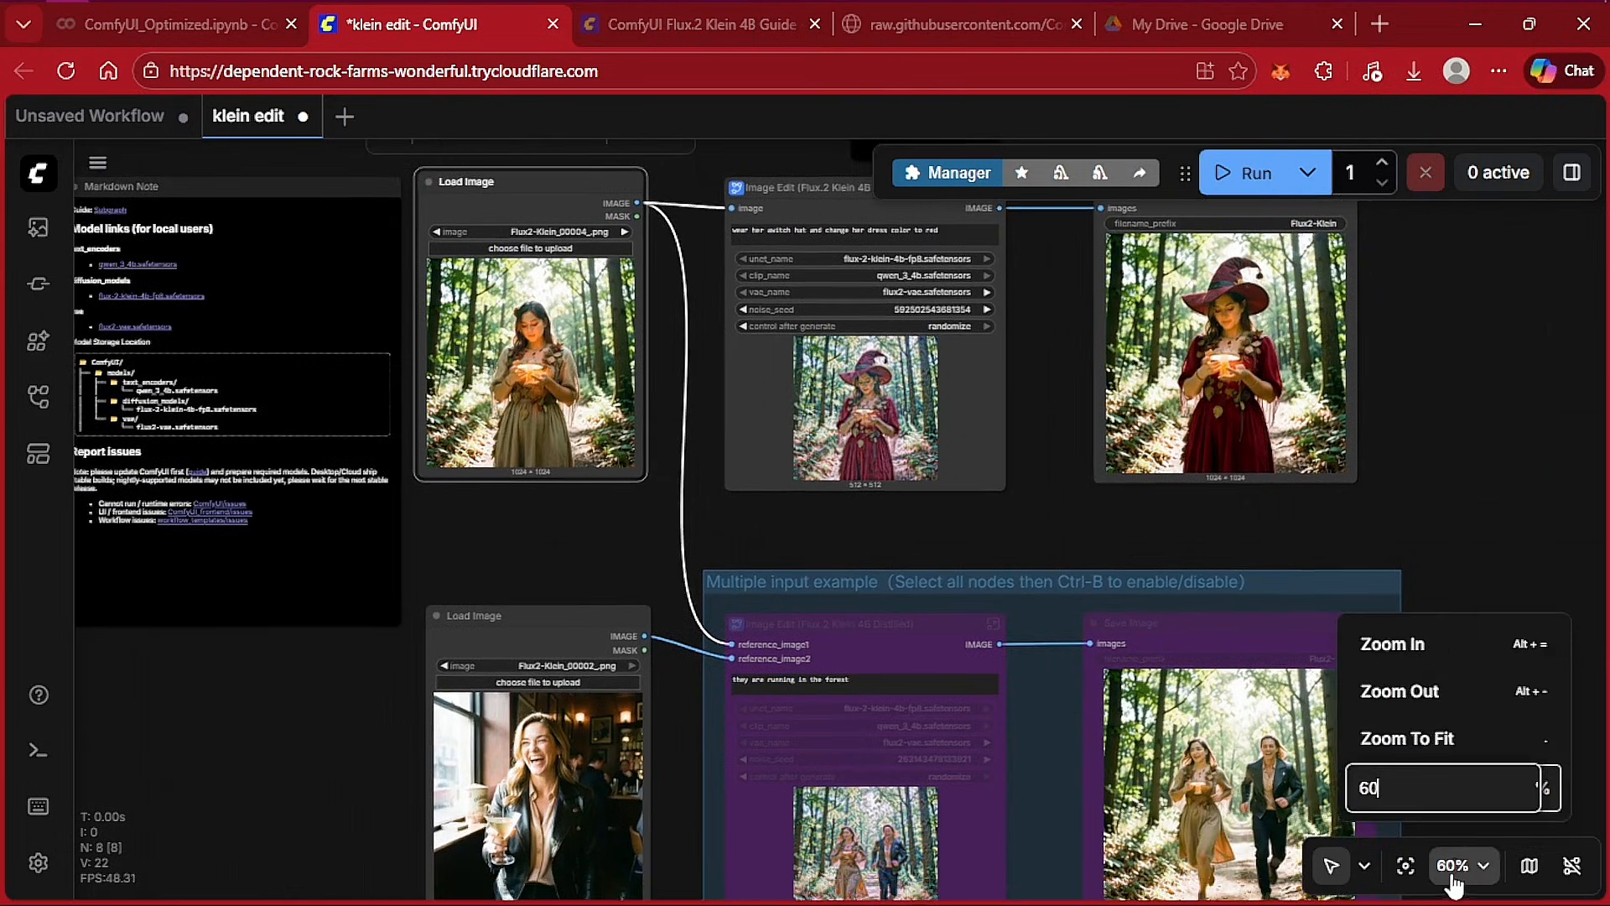
left_click(1442, 713)
left_click(1485, 434)
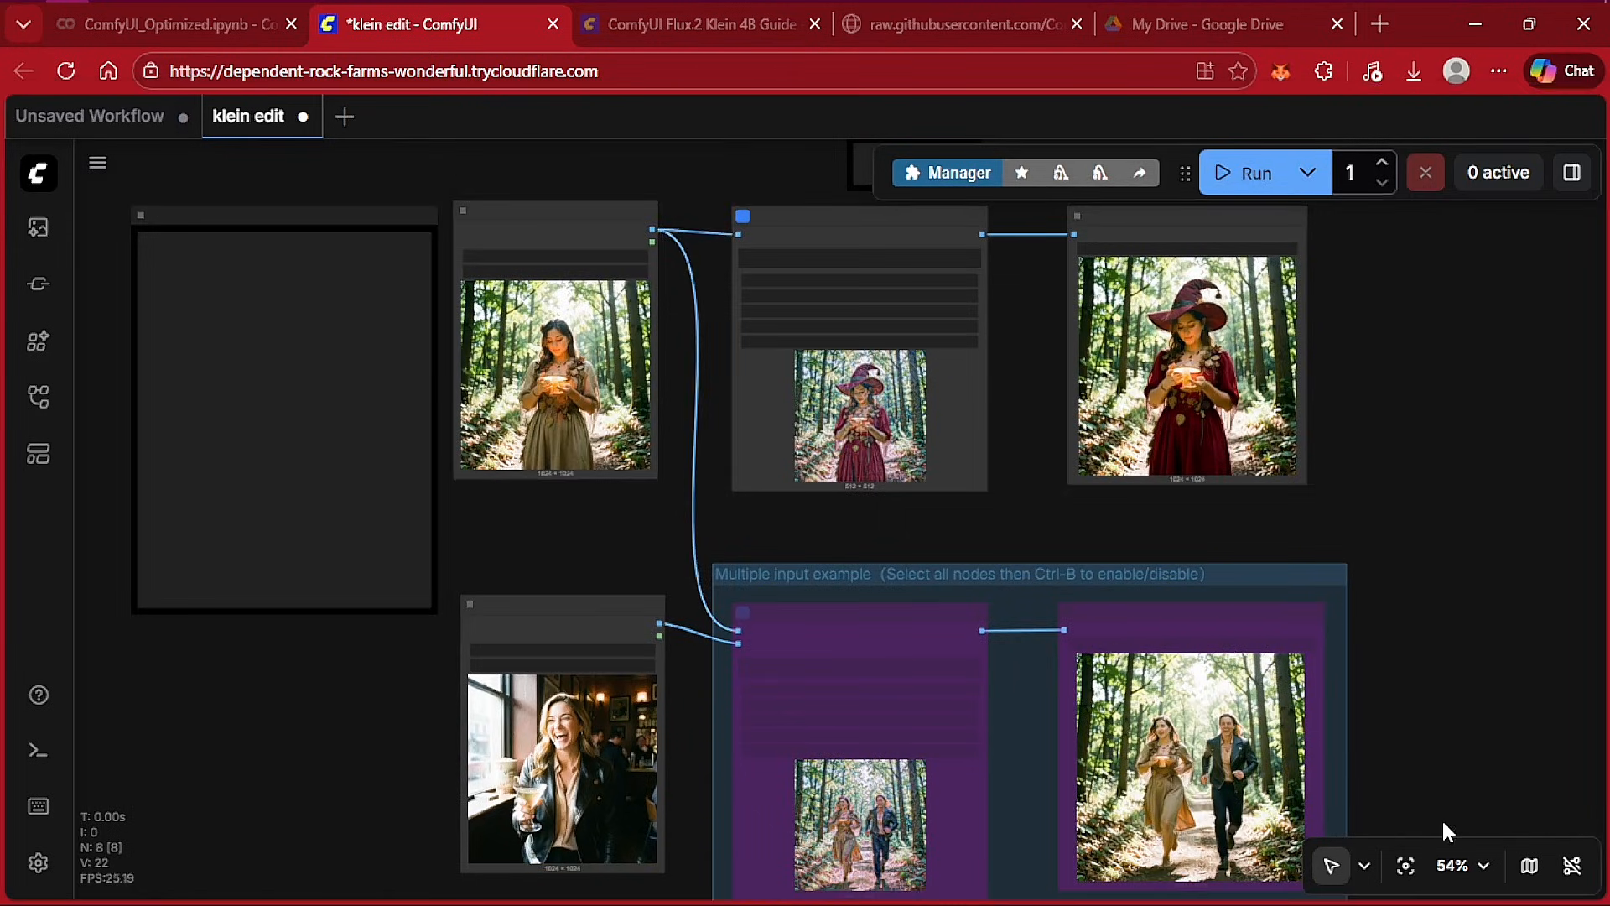
left_click(1464, 868)
left_click(1450, 646)
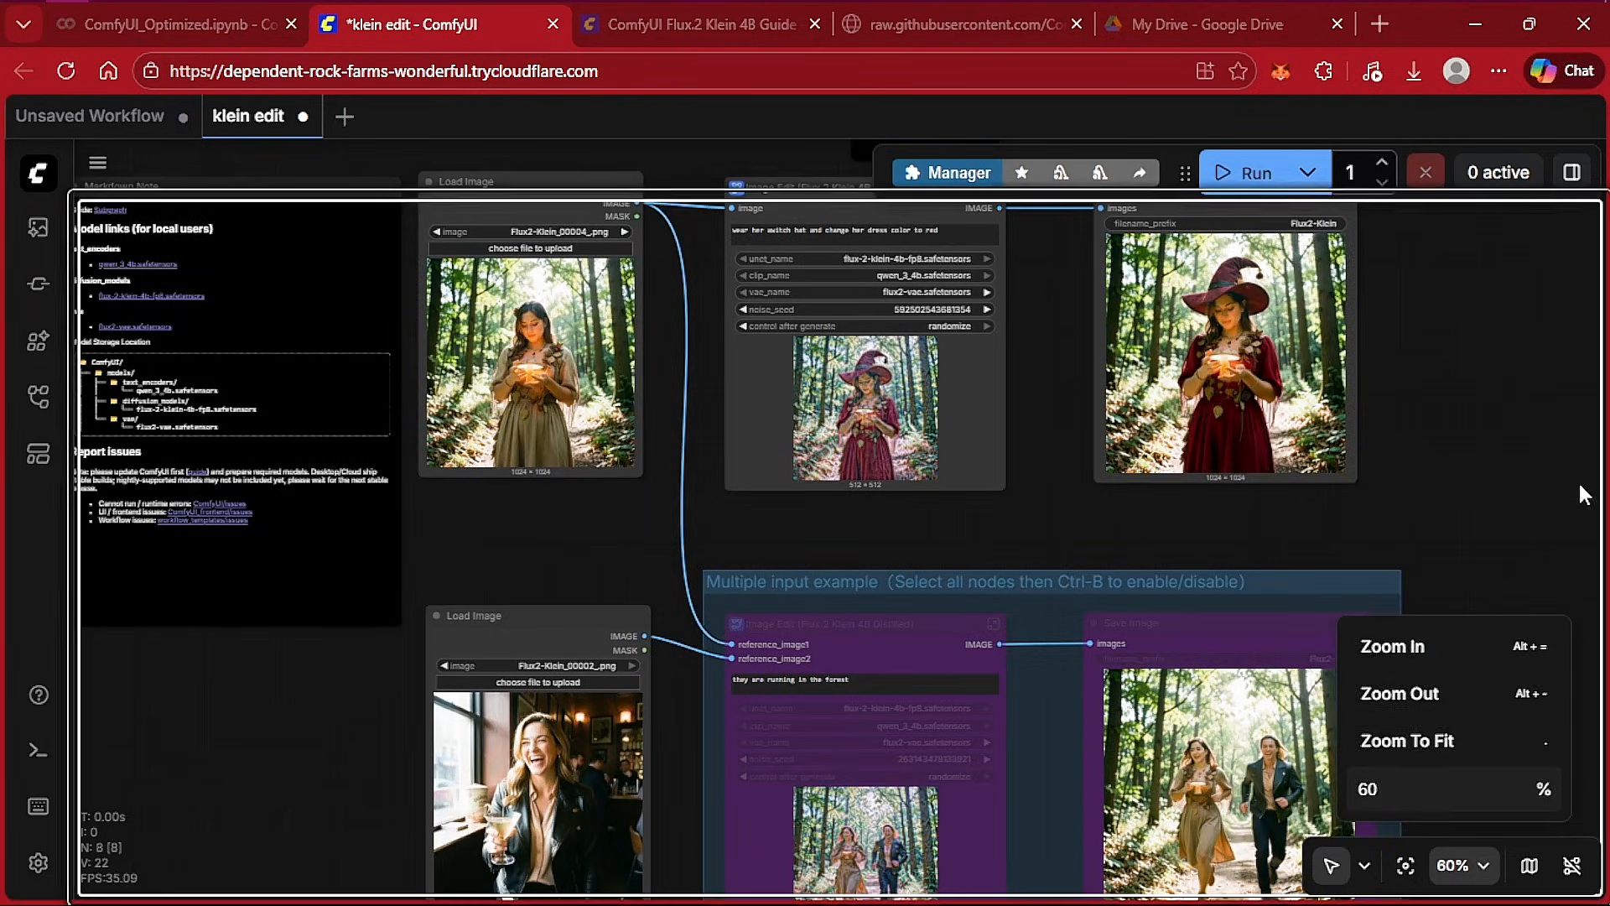
left_click(1509, 490)
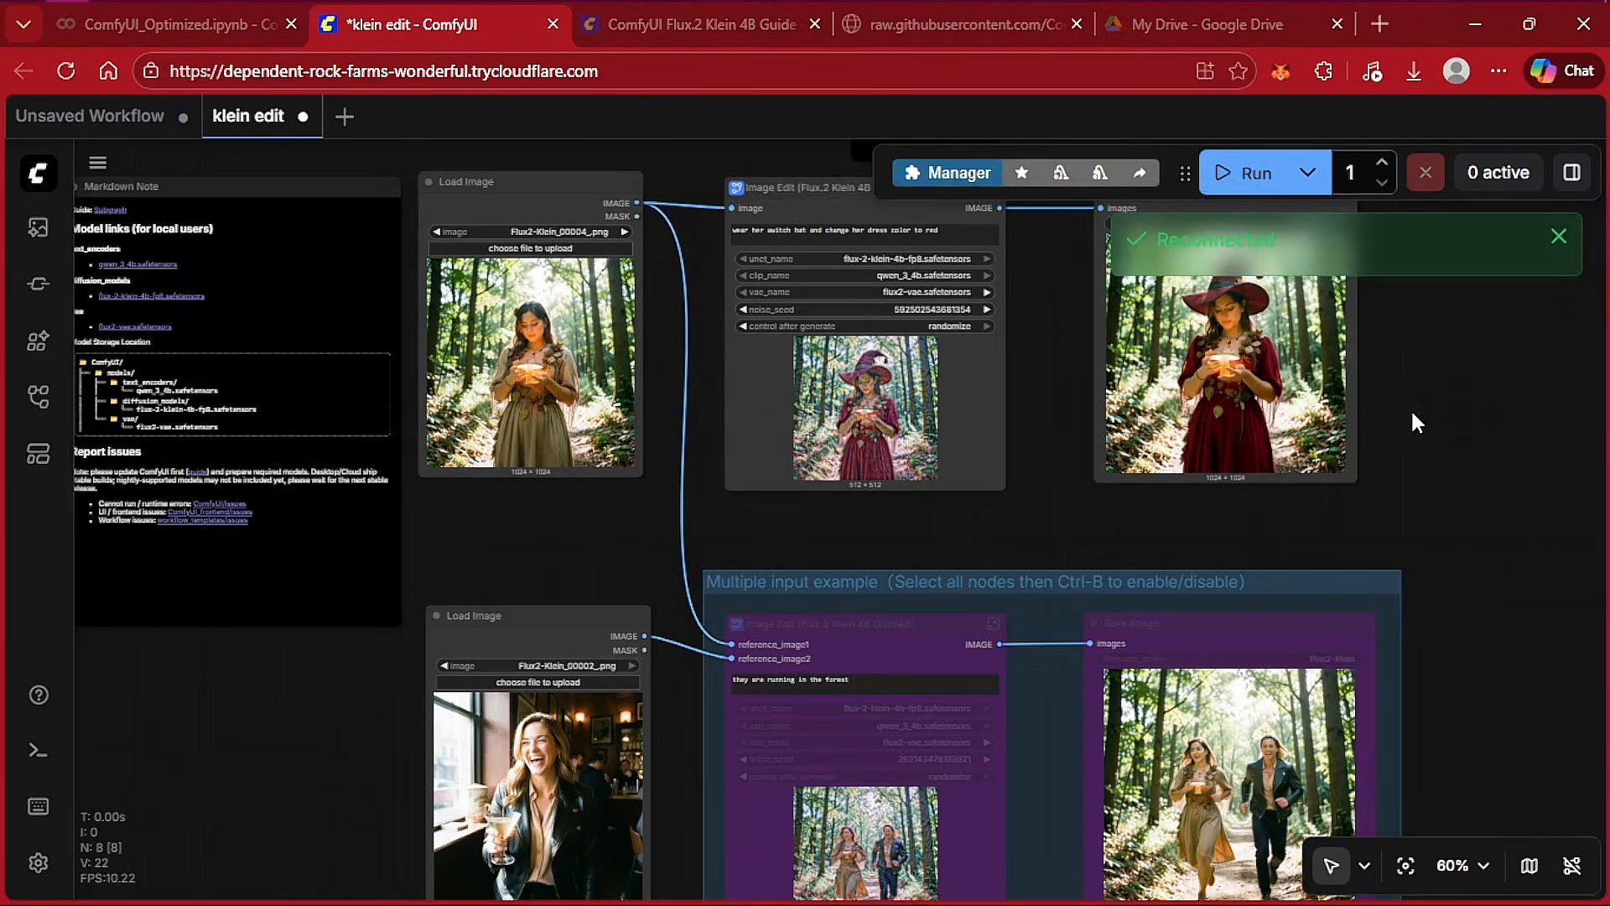
left_click_drag(1421, 396, 1362, 377)
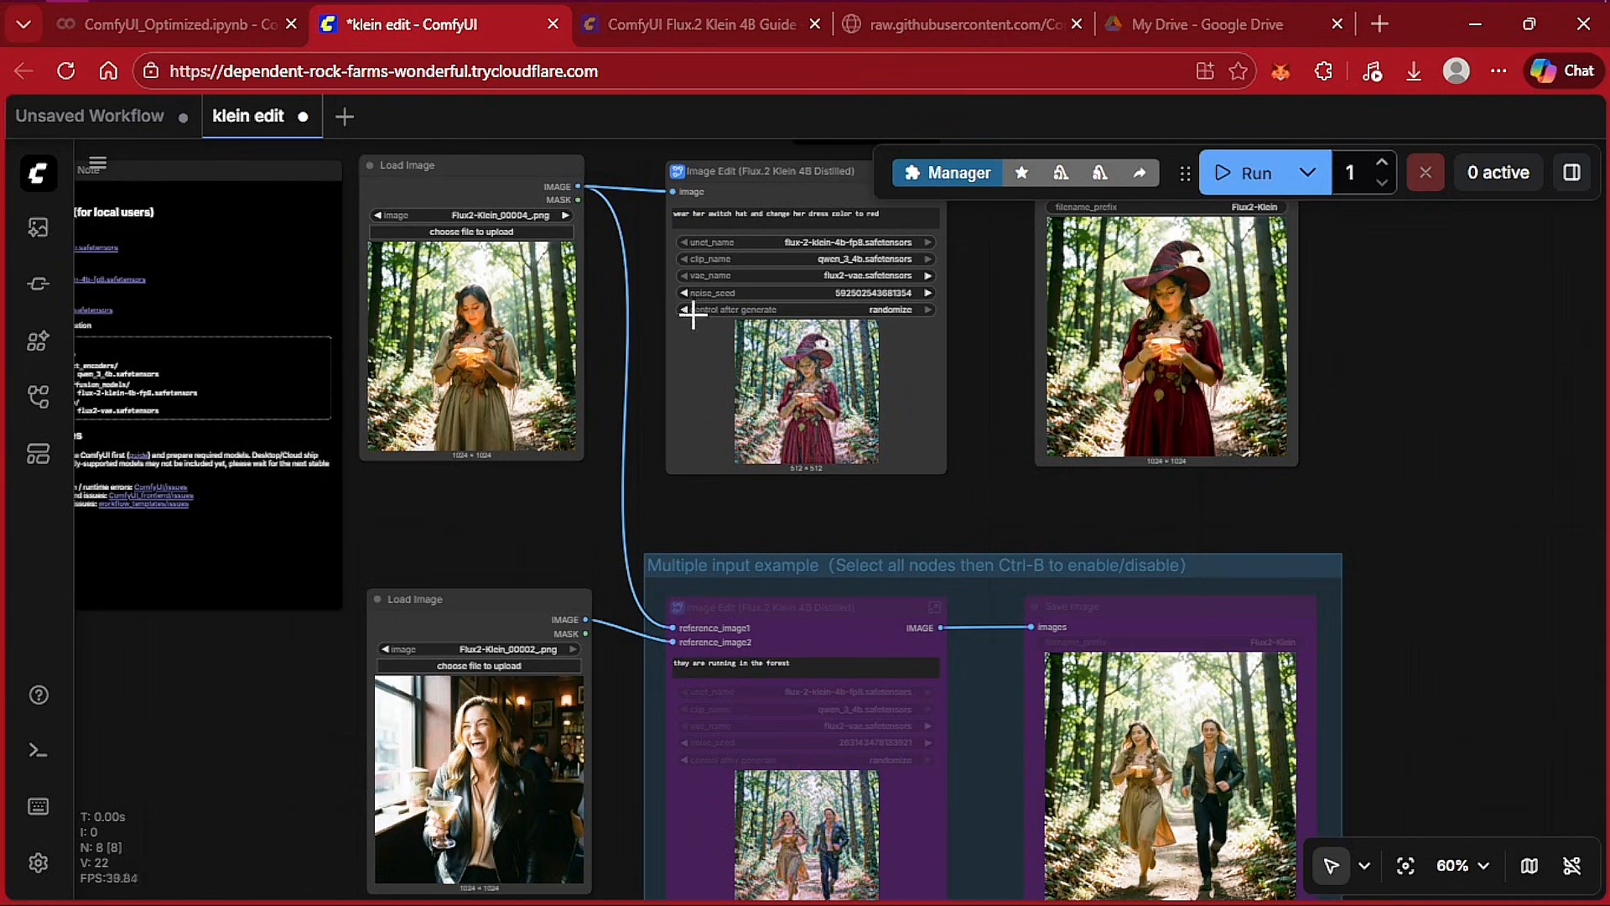
- Switch to the ComfyUI_Optimized Colab notebook and disconnect and delete its running runtime
left_click(243, 35)
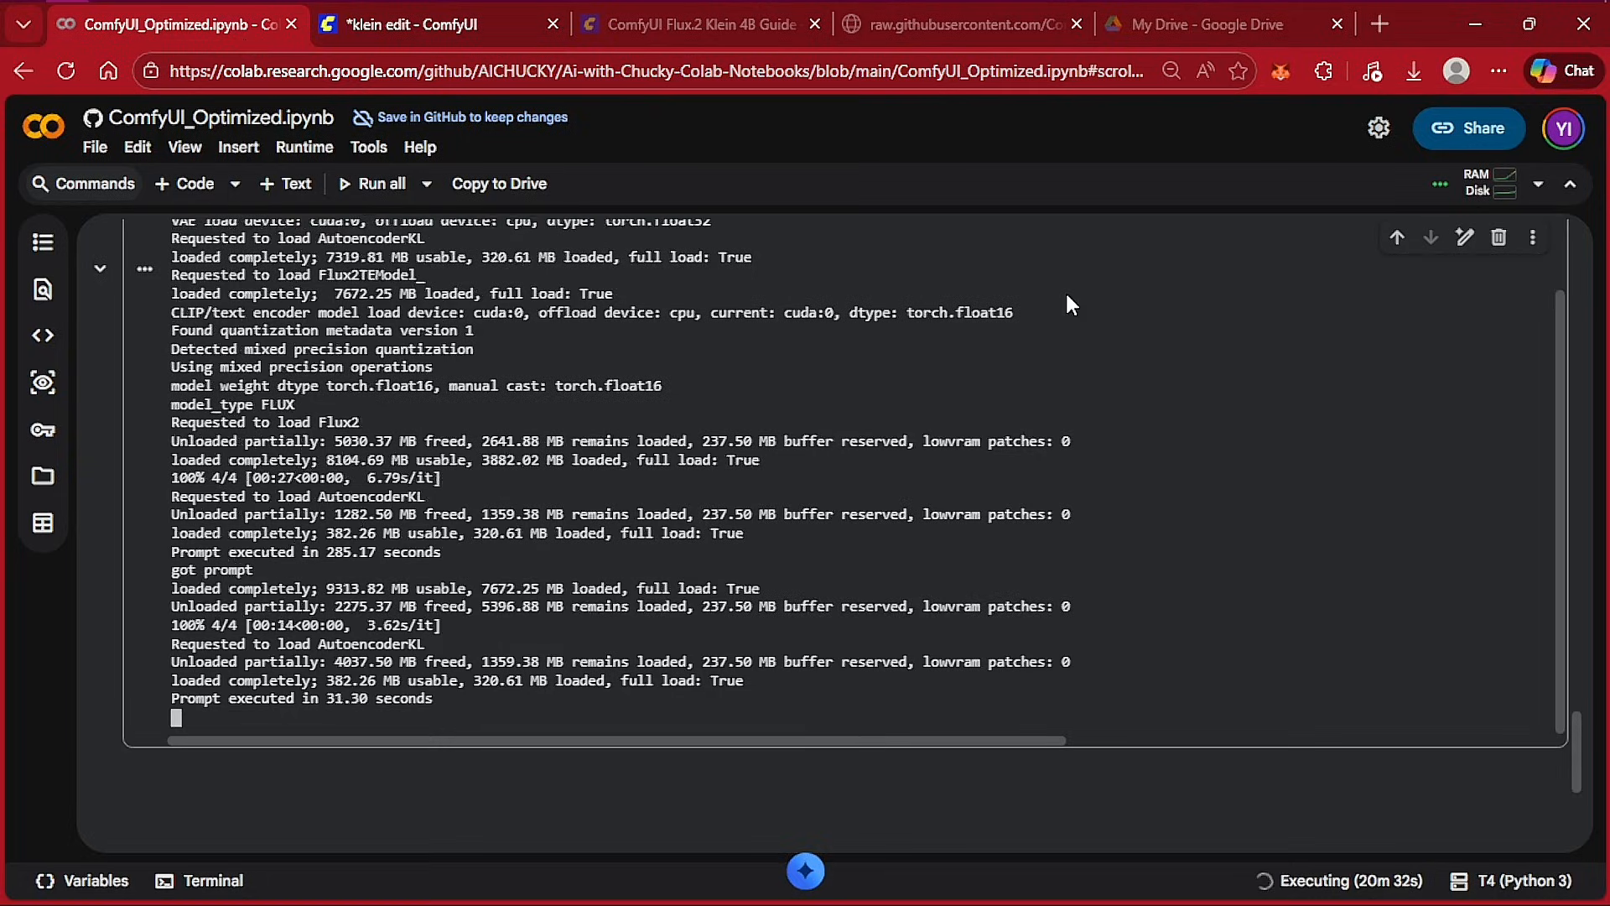
left_click_drag(1580, 753, 1550, 629)
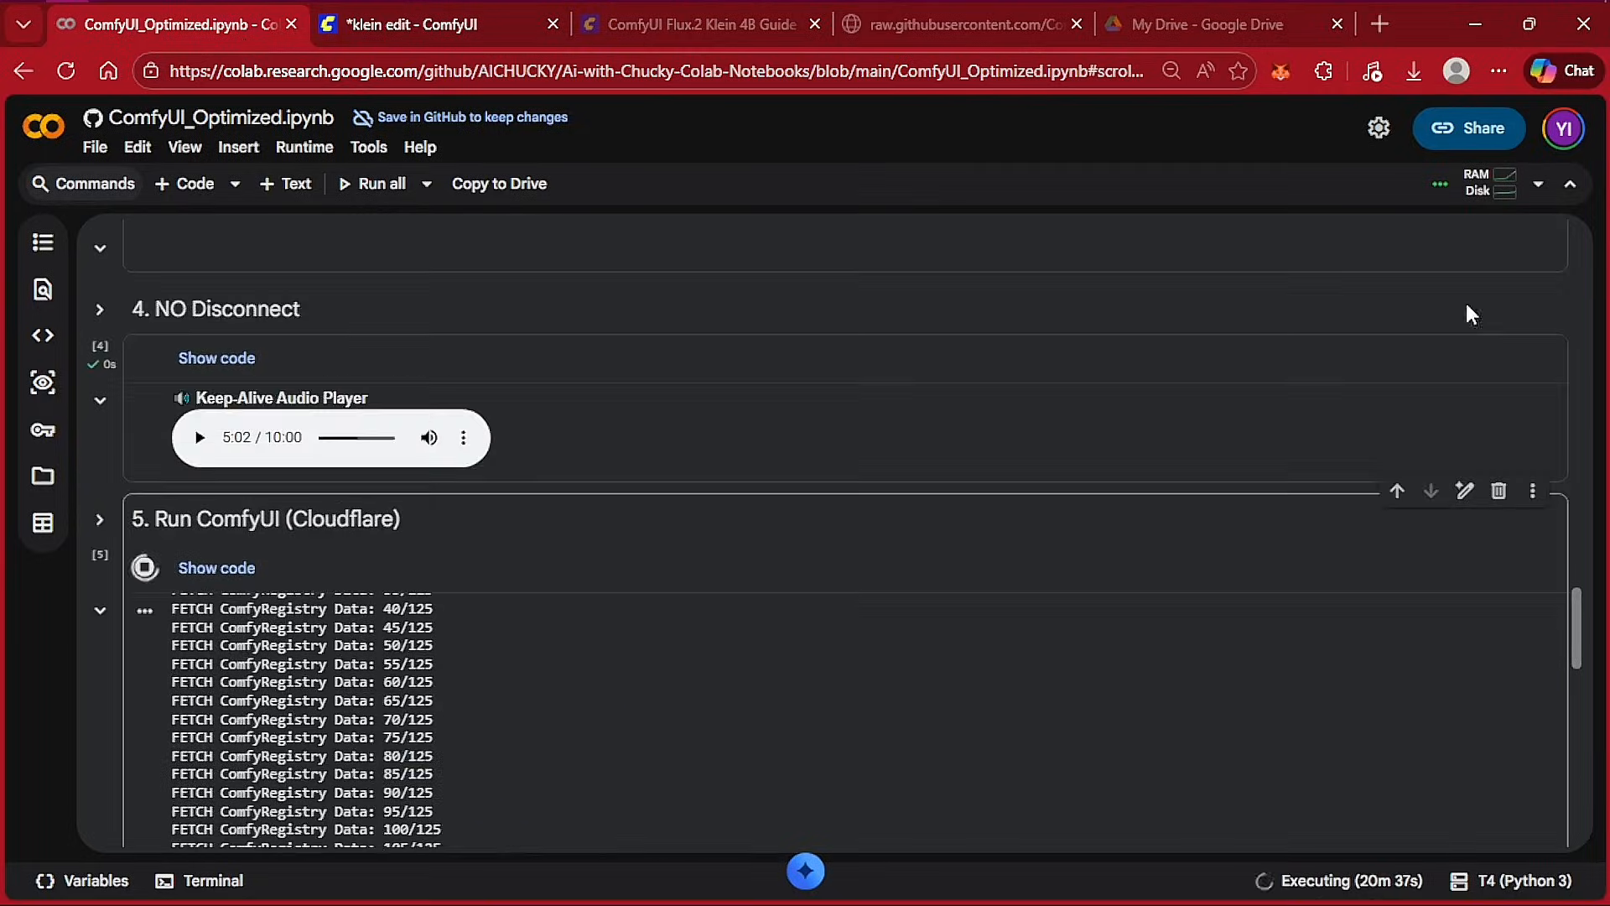
left_click(1538, 184)
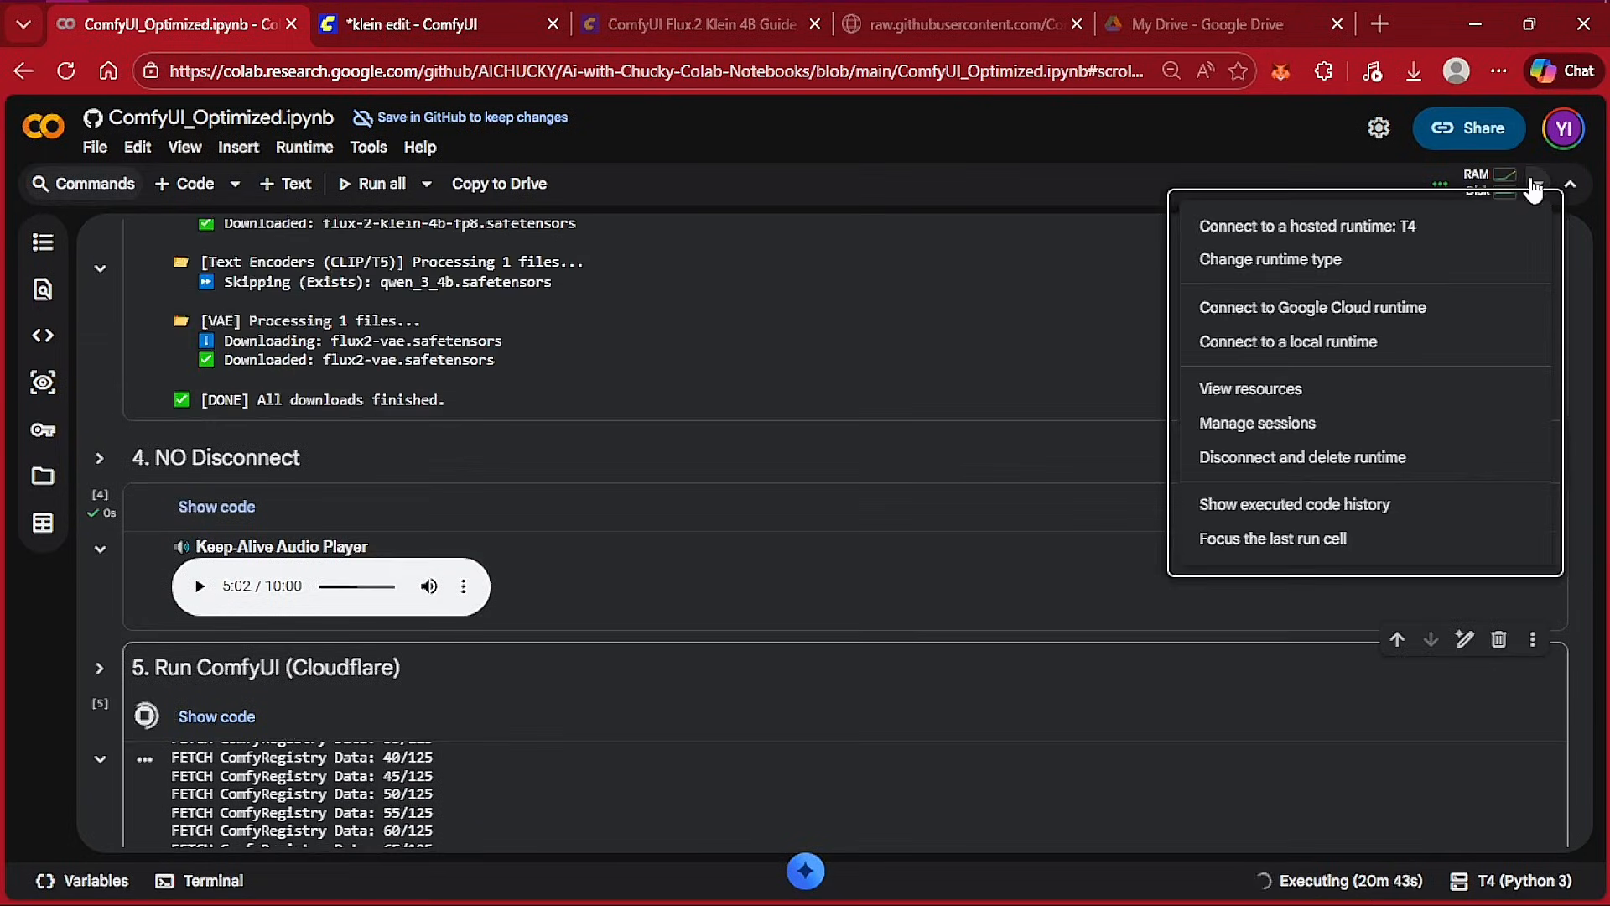
left_click(1275, 456)
left_click(1061, 567)
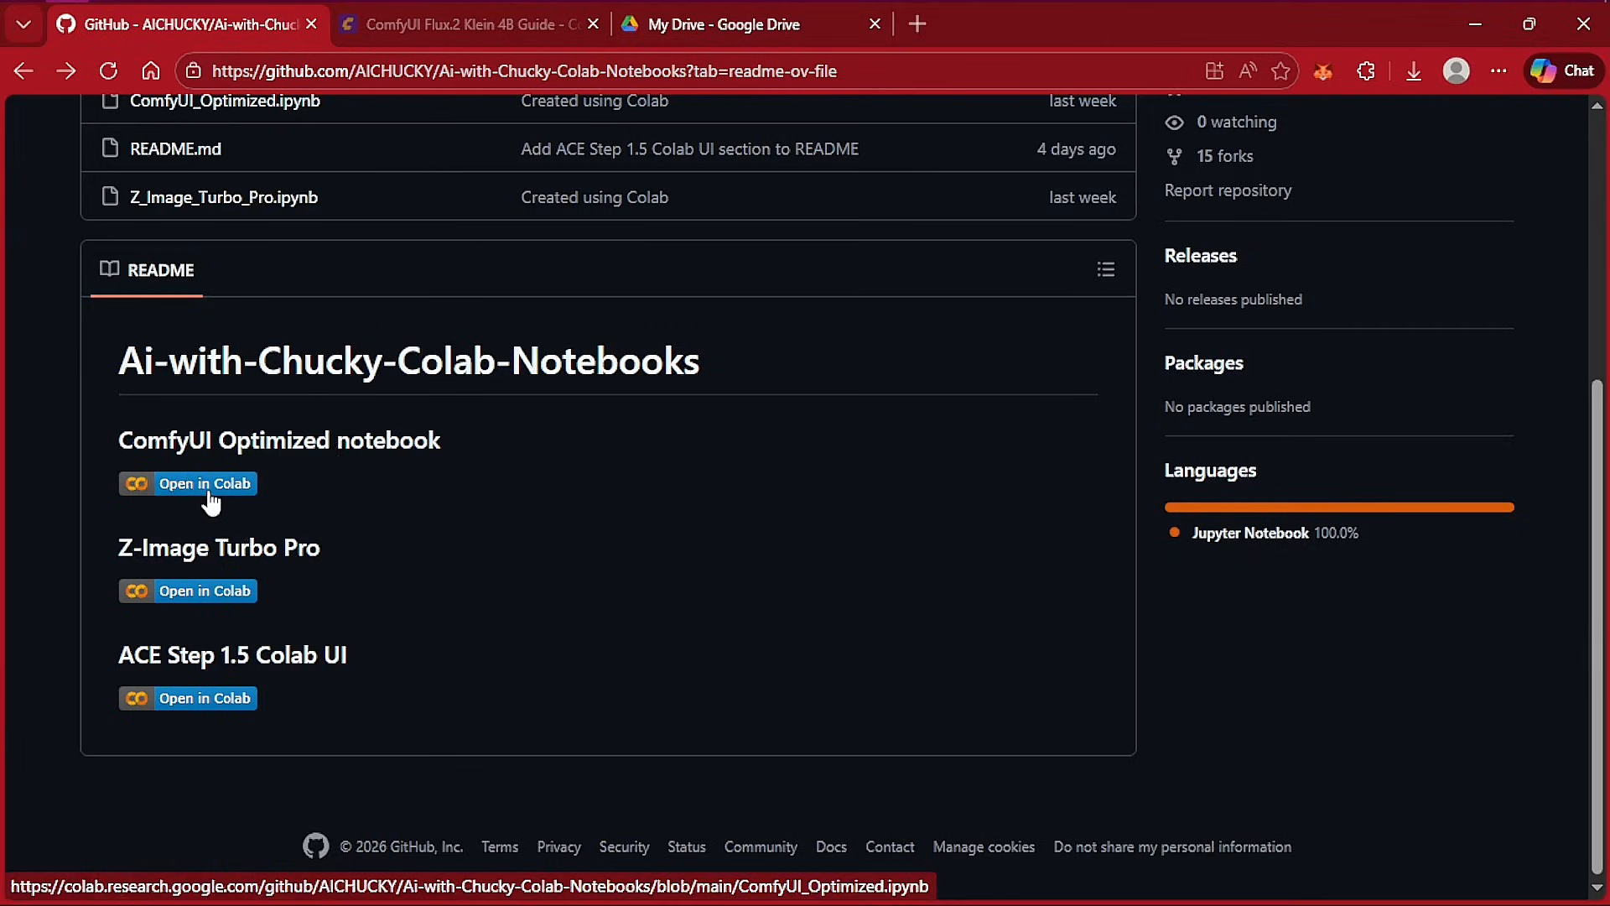
- Open the ComfyUI Optimized notebook in Colab from the GitHub README and save its runtime type with the T4 GPU accelerator
left_click(208, 495)
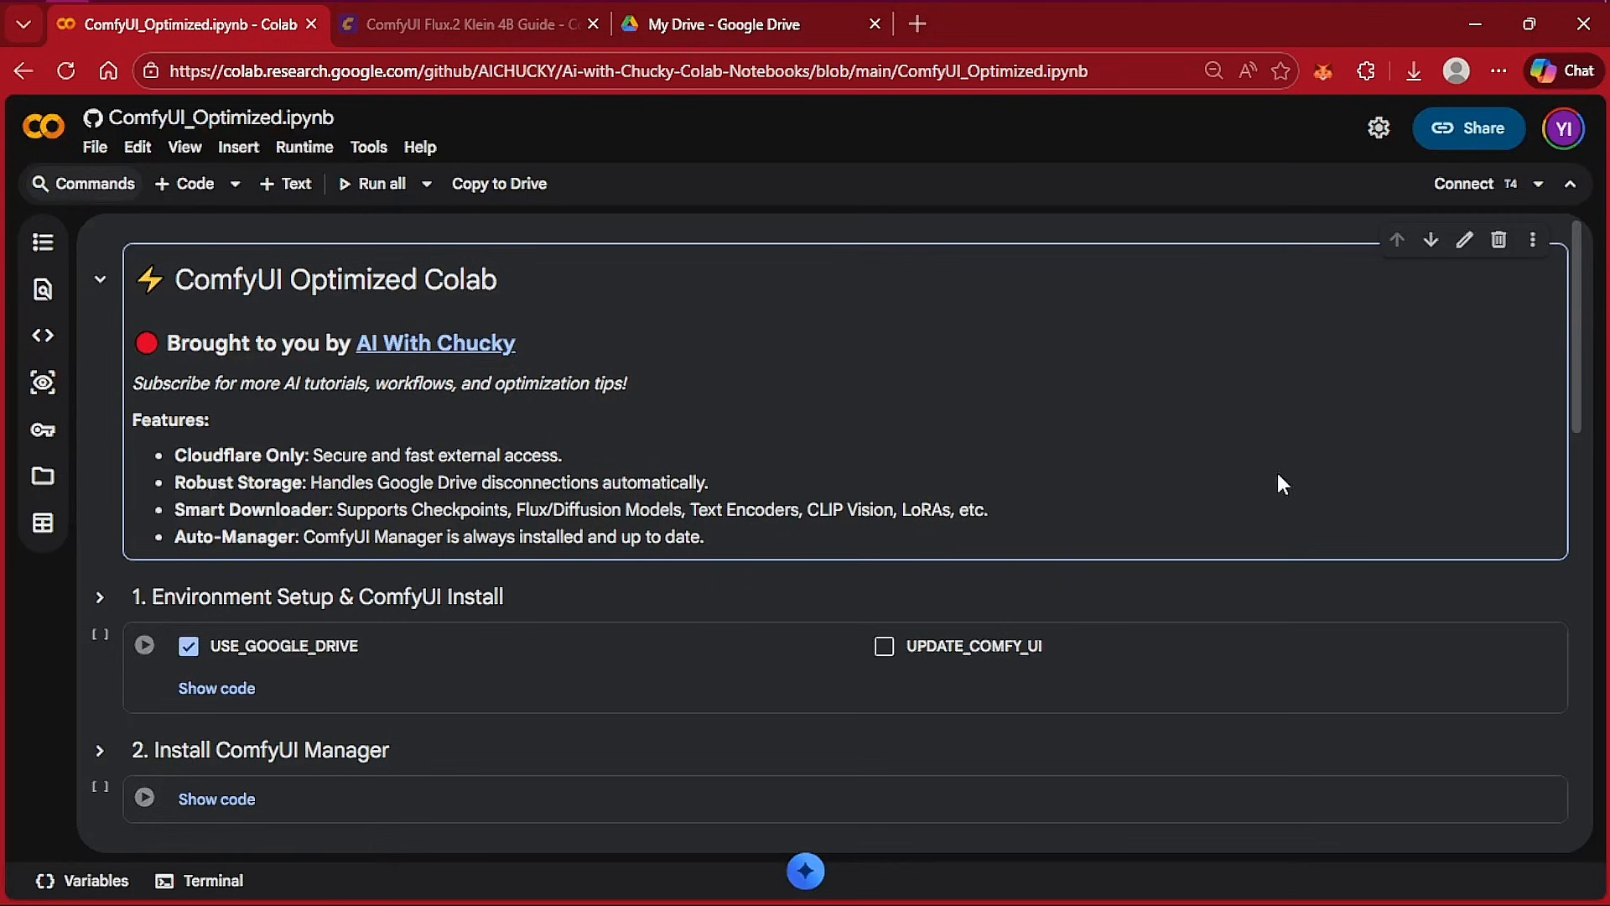
left_click(1533, 183)
left_click(1294, 256)
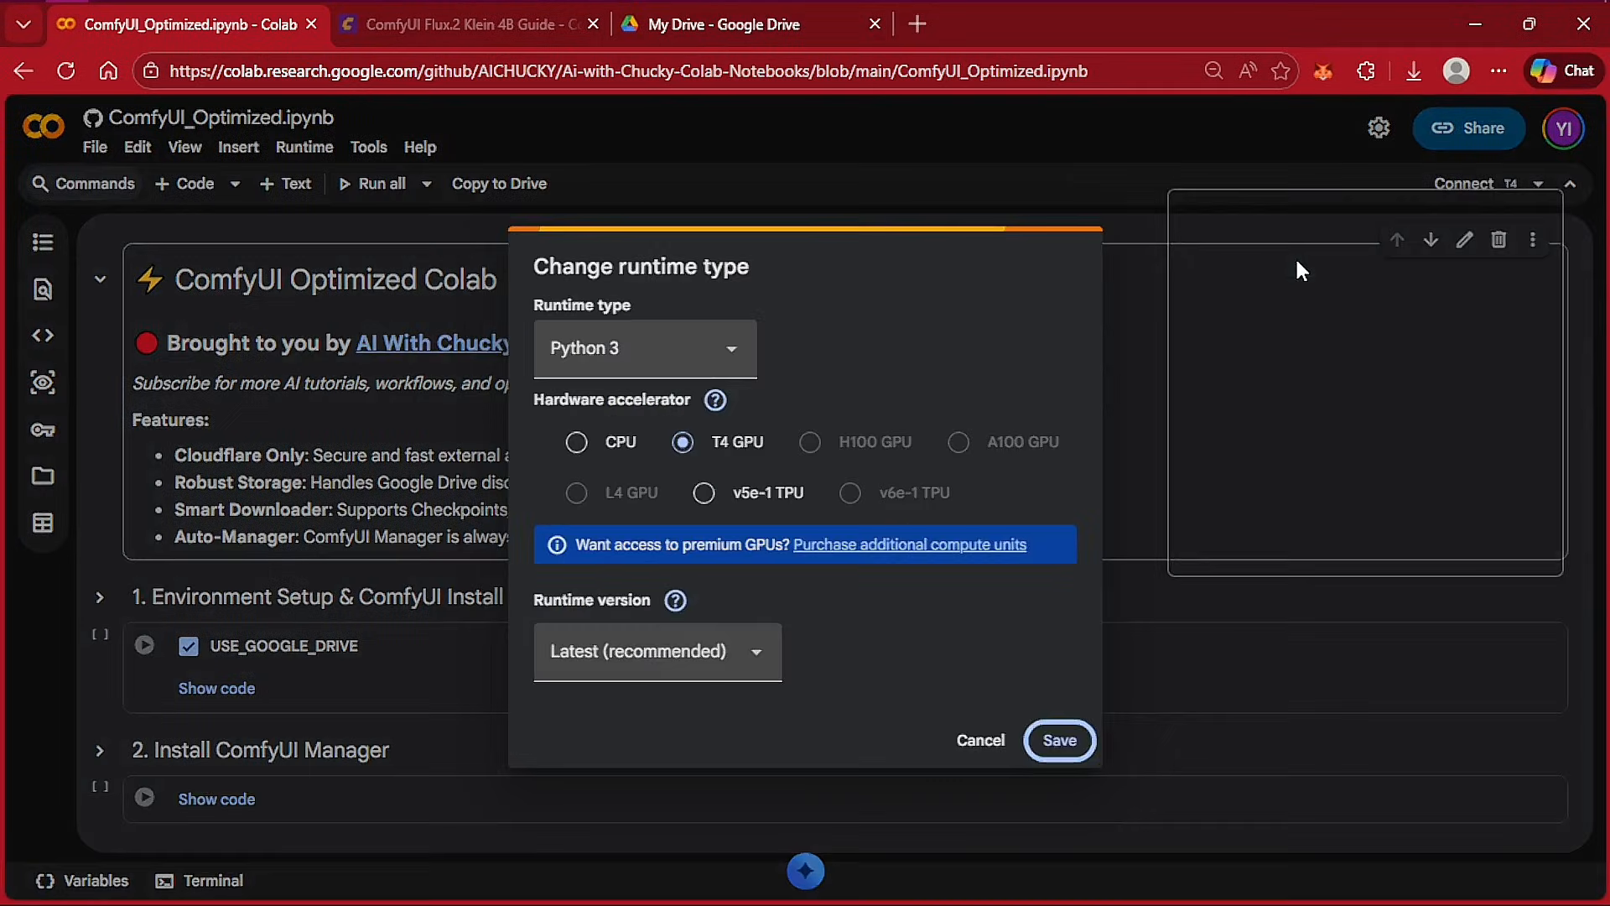
left_click(1061, 741)
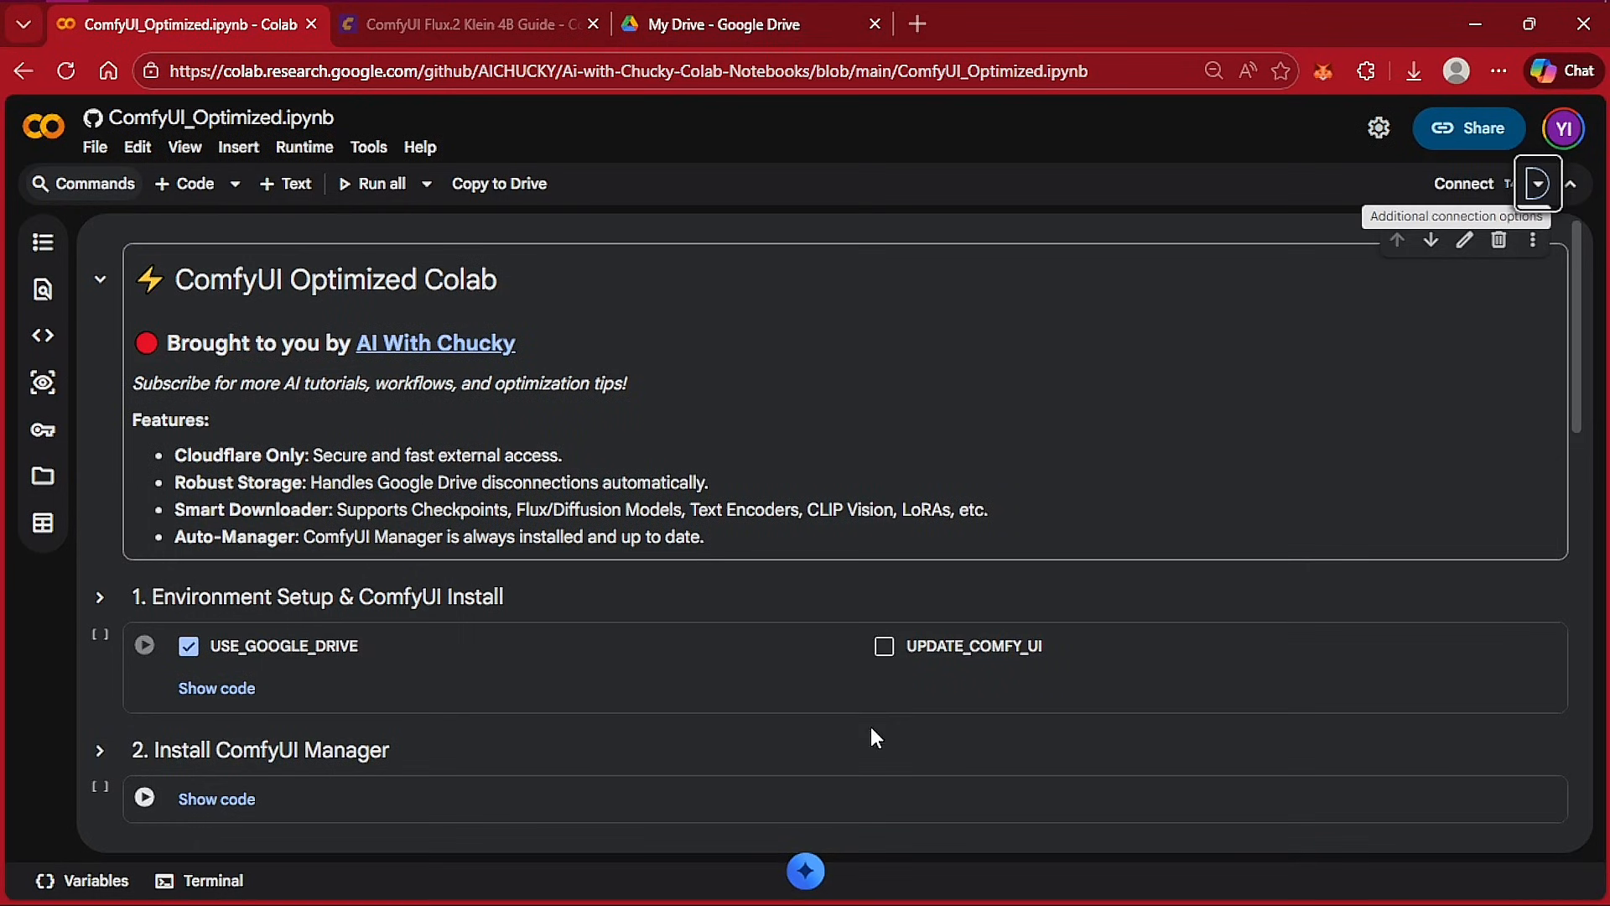
- Enable UPDATE_COMFY_UI and run the Environment Setup & ComfyUI Install cell, accepting the warning about the notebook's author
left_click(884, 646)
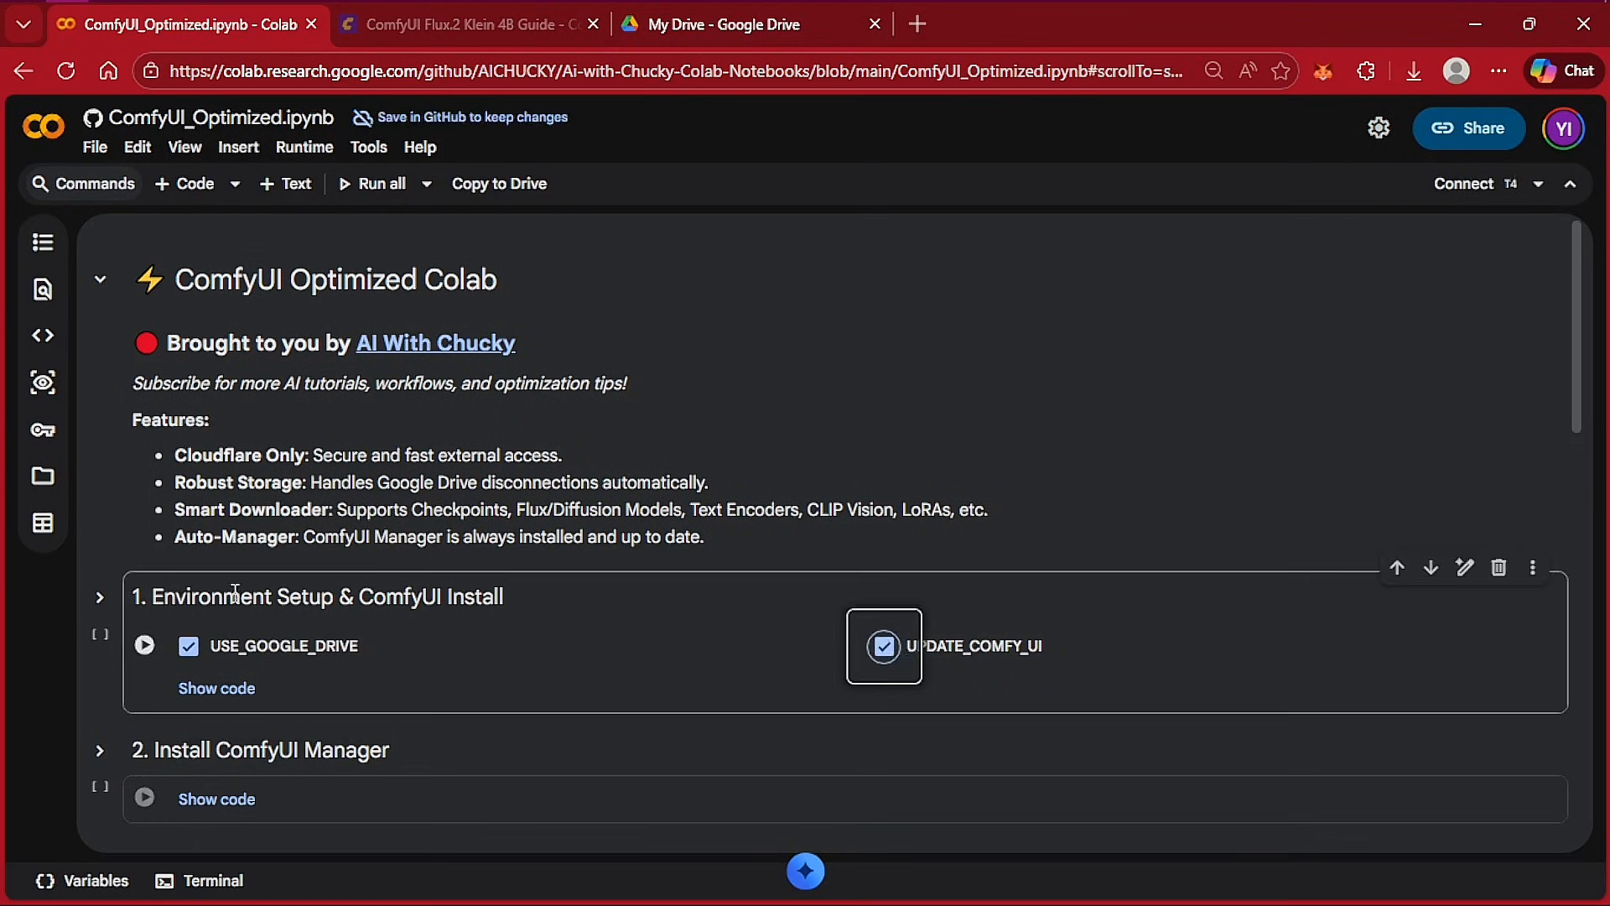
left_click(145, 645)
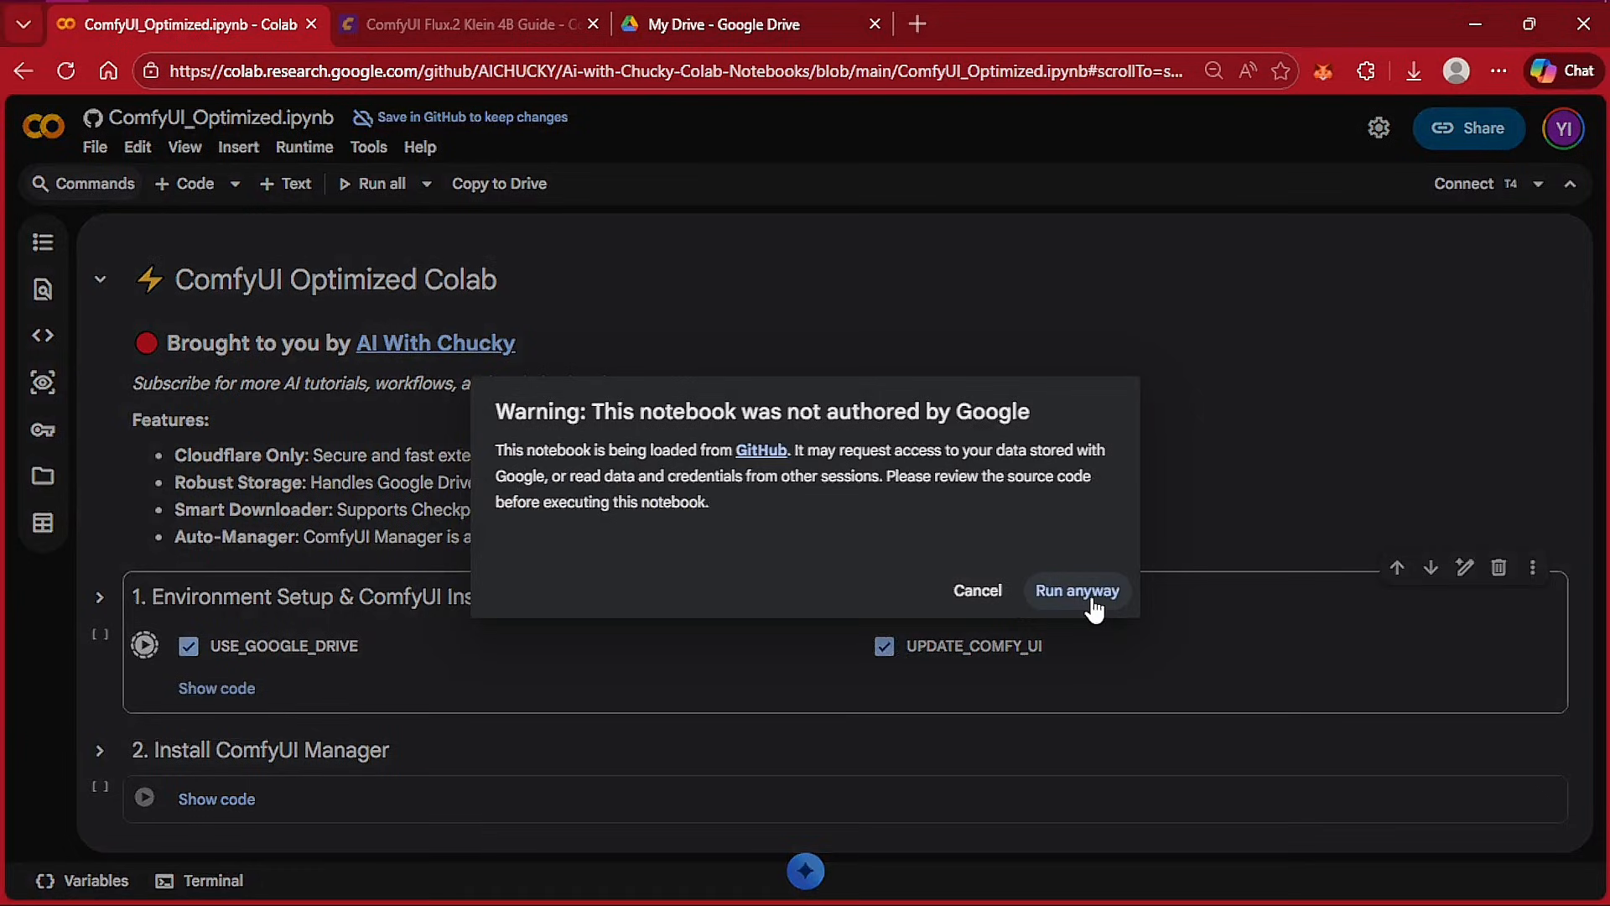
left_click(1078, 592)
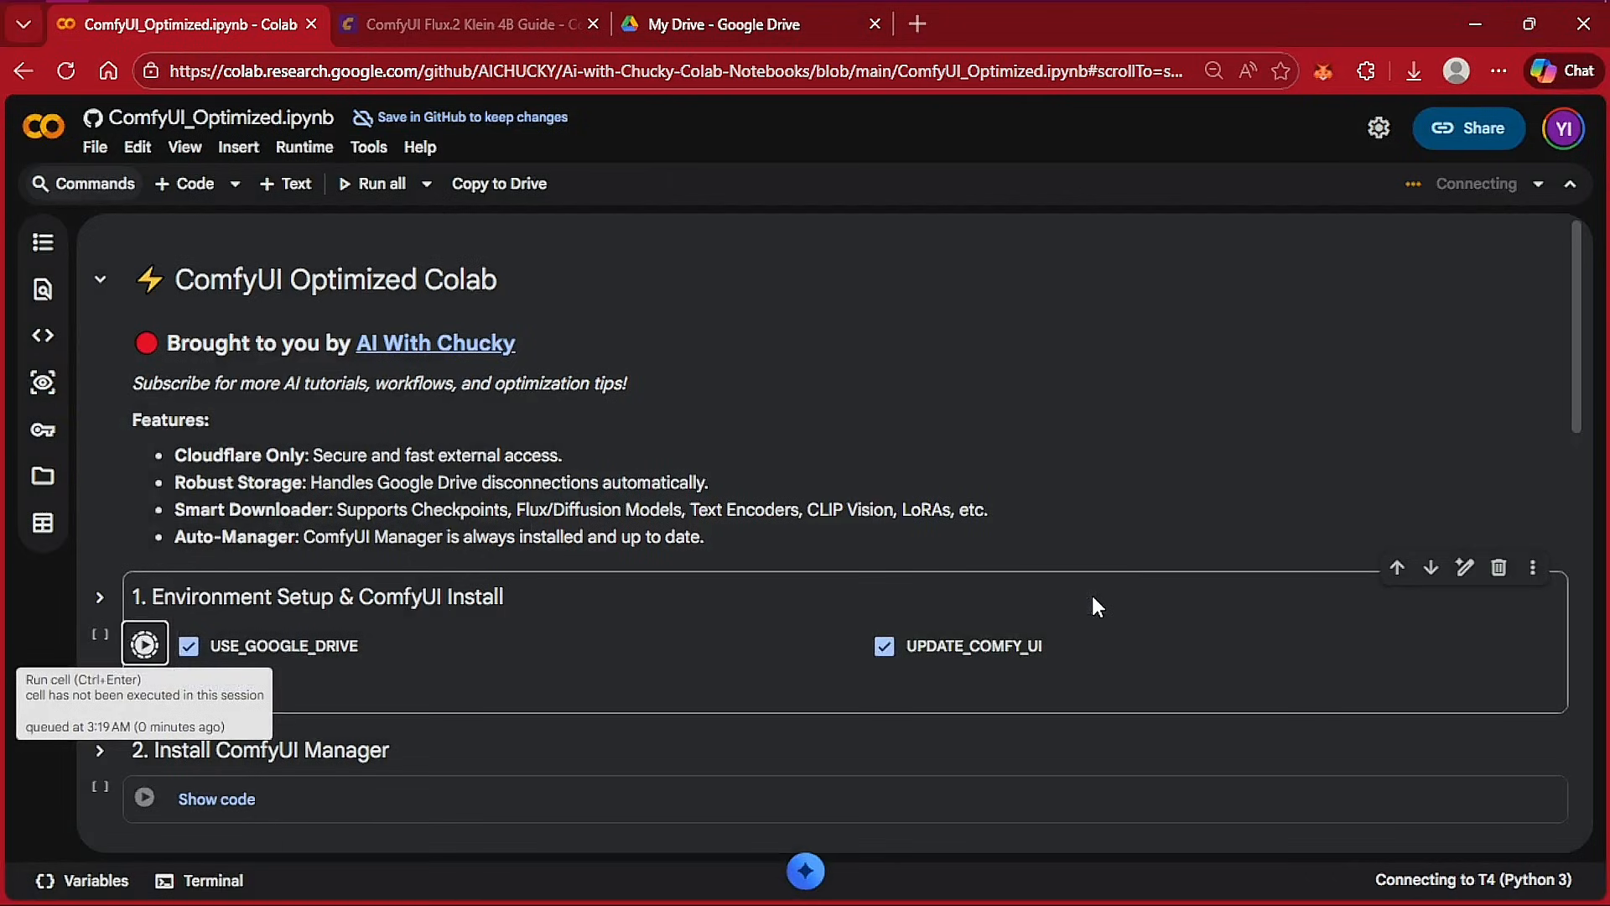
left_click(933, 474)
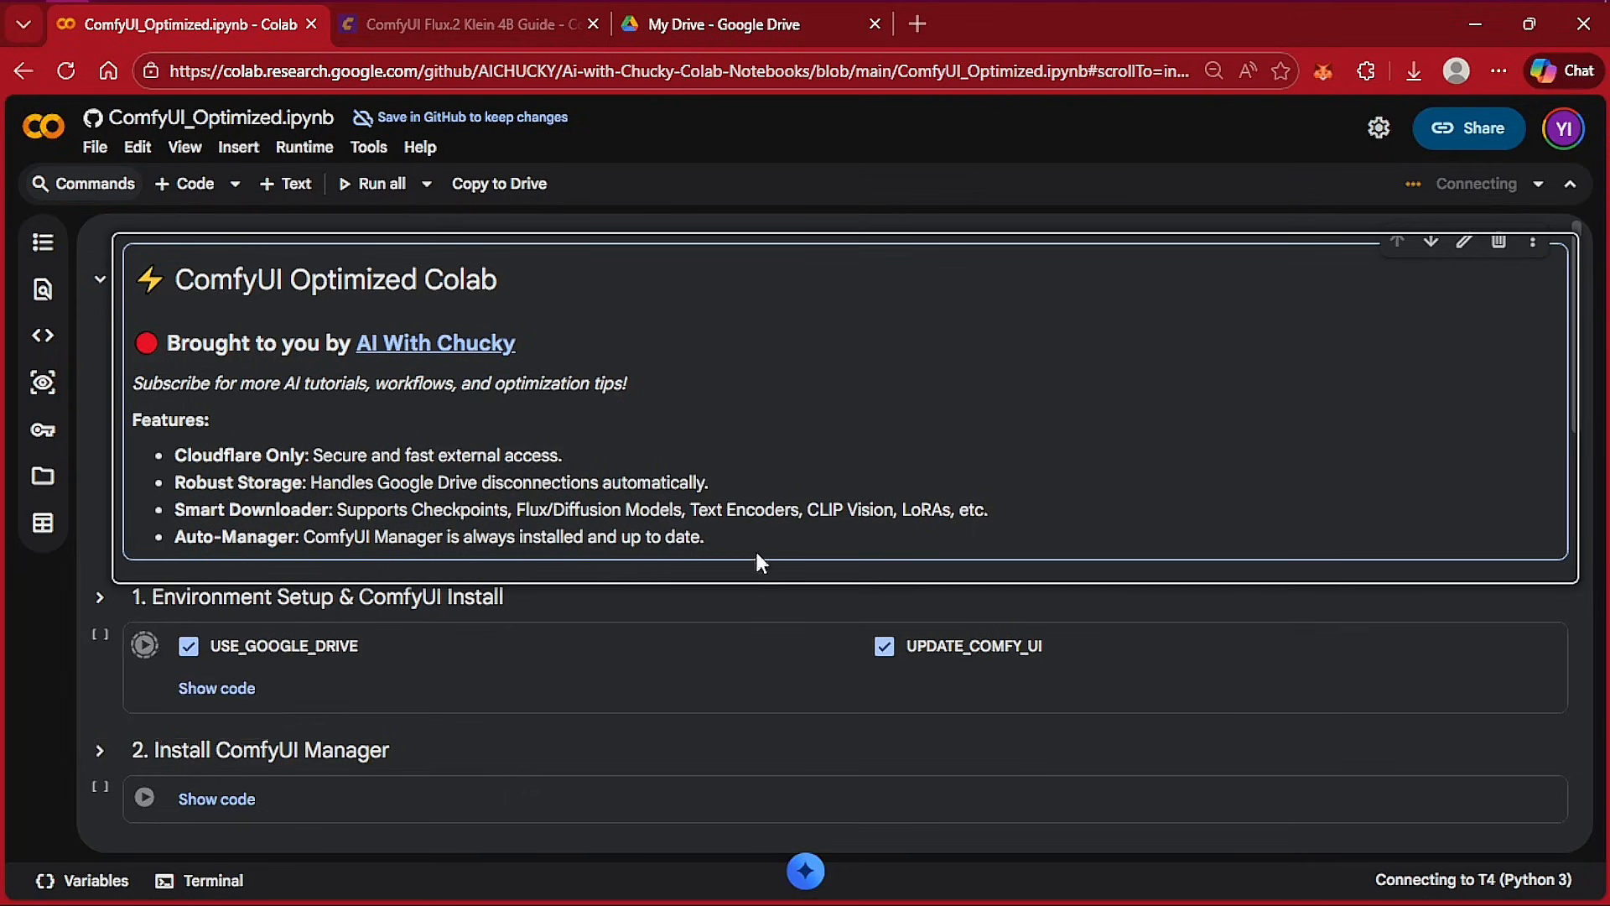
left_click(722, 592)
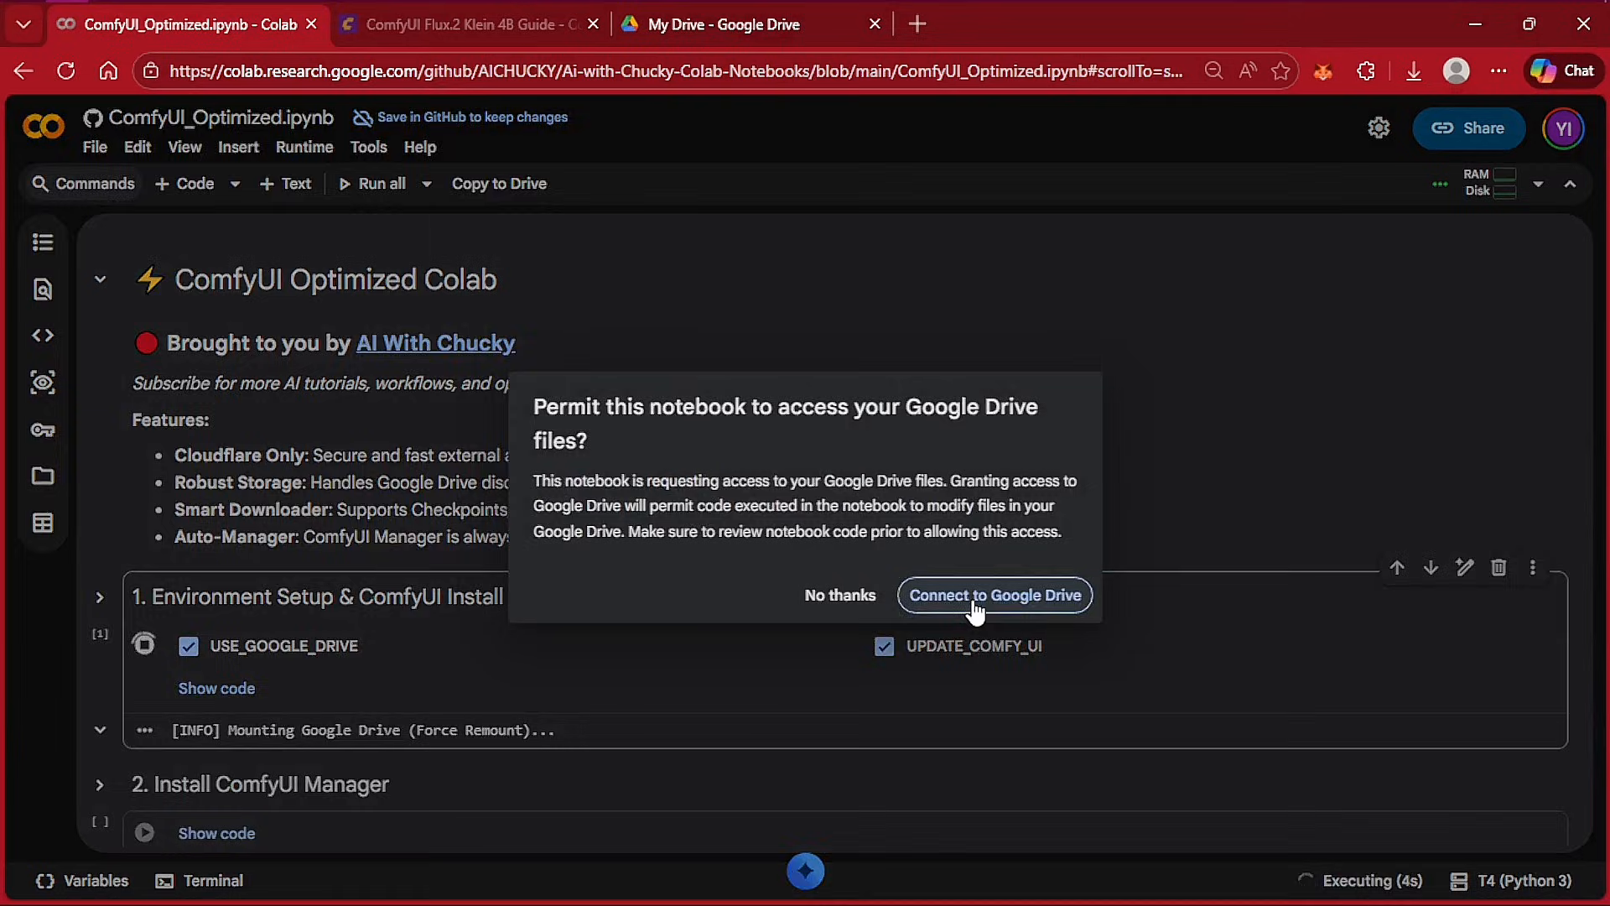
- Connect the notebook to Google Drive and approve the Google account access request
left_click(973, 605)
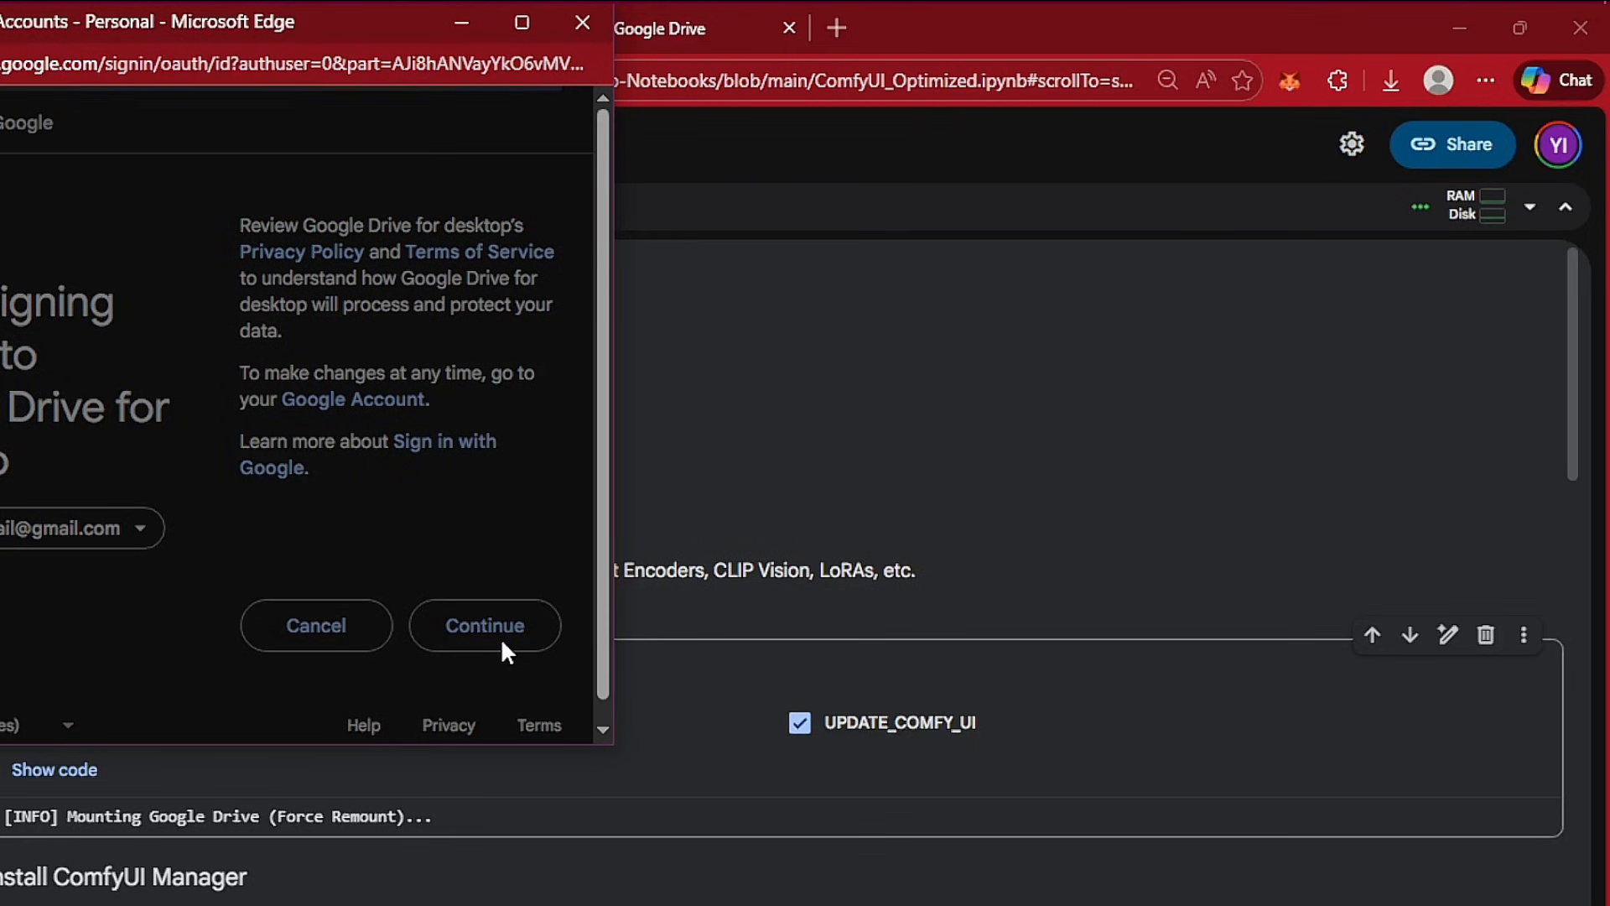
left_click(501, 637)
left_click(547, 604)
- Run the Install ComfyUI Manager cell in section 2 of the notebook
scroll(1088, 651, "down", 3)
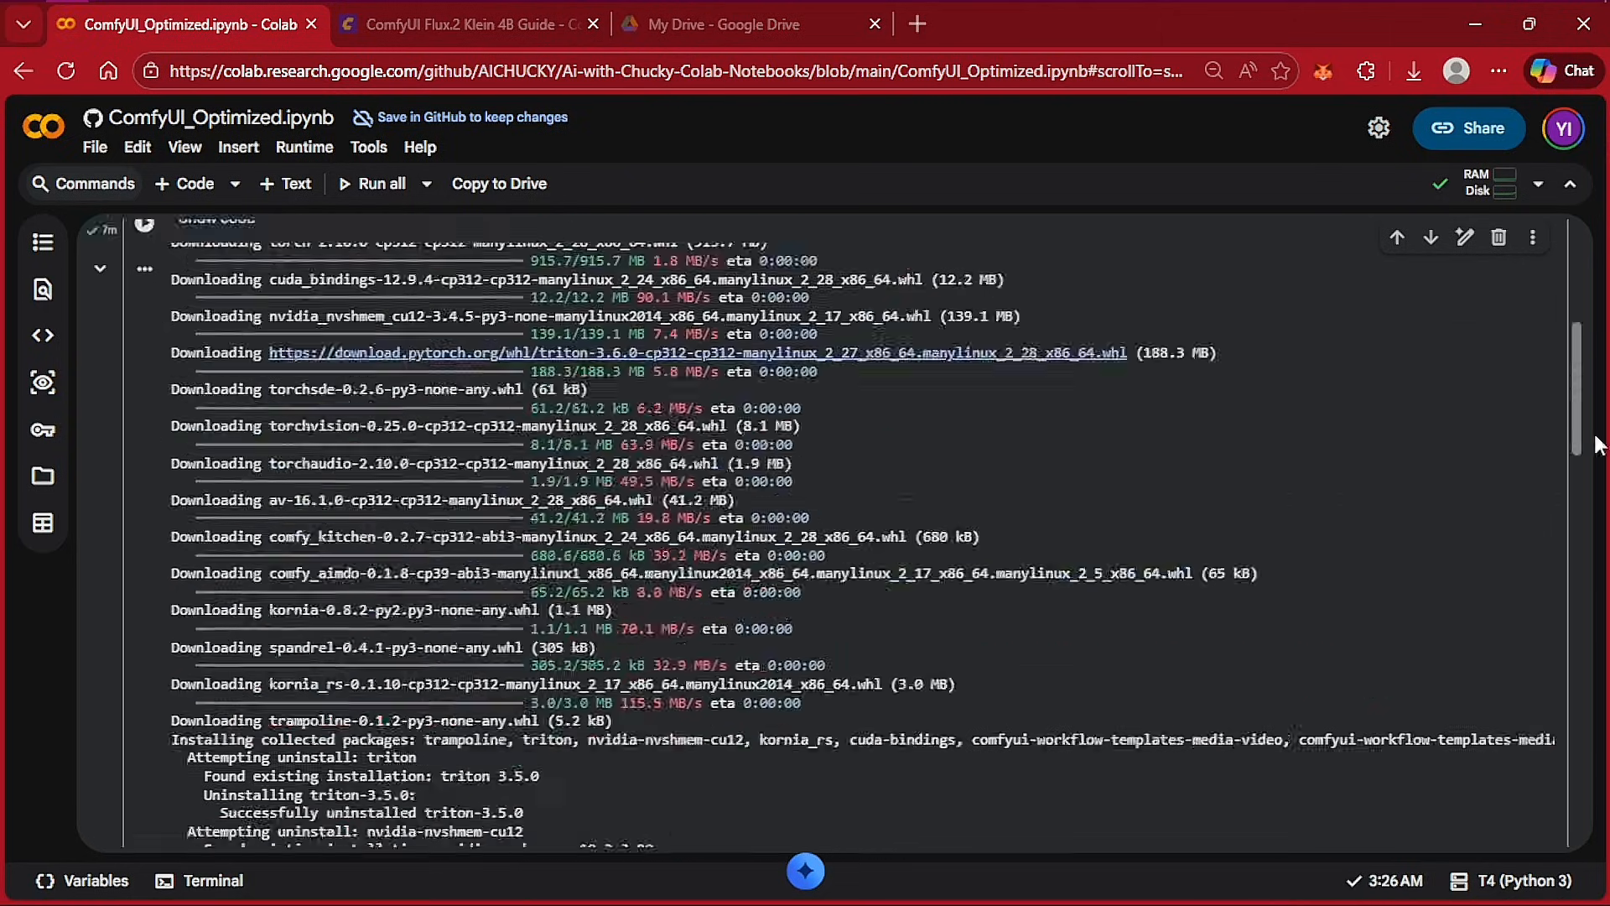
scroll(1596, 444, "down", 5)
left_click(143, 349)
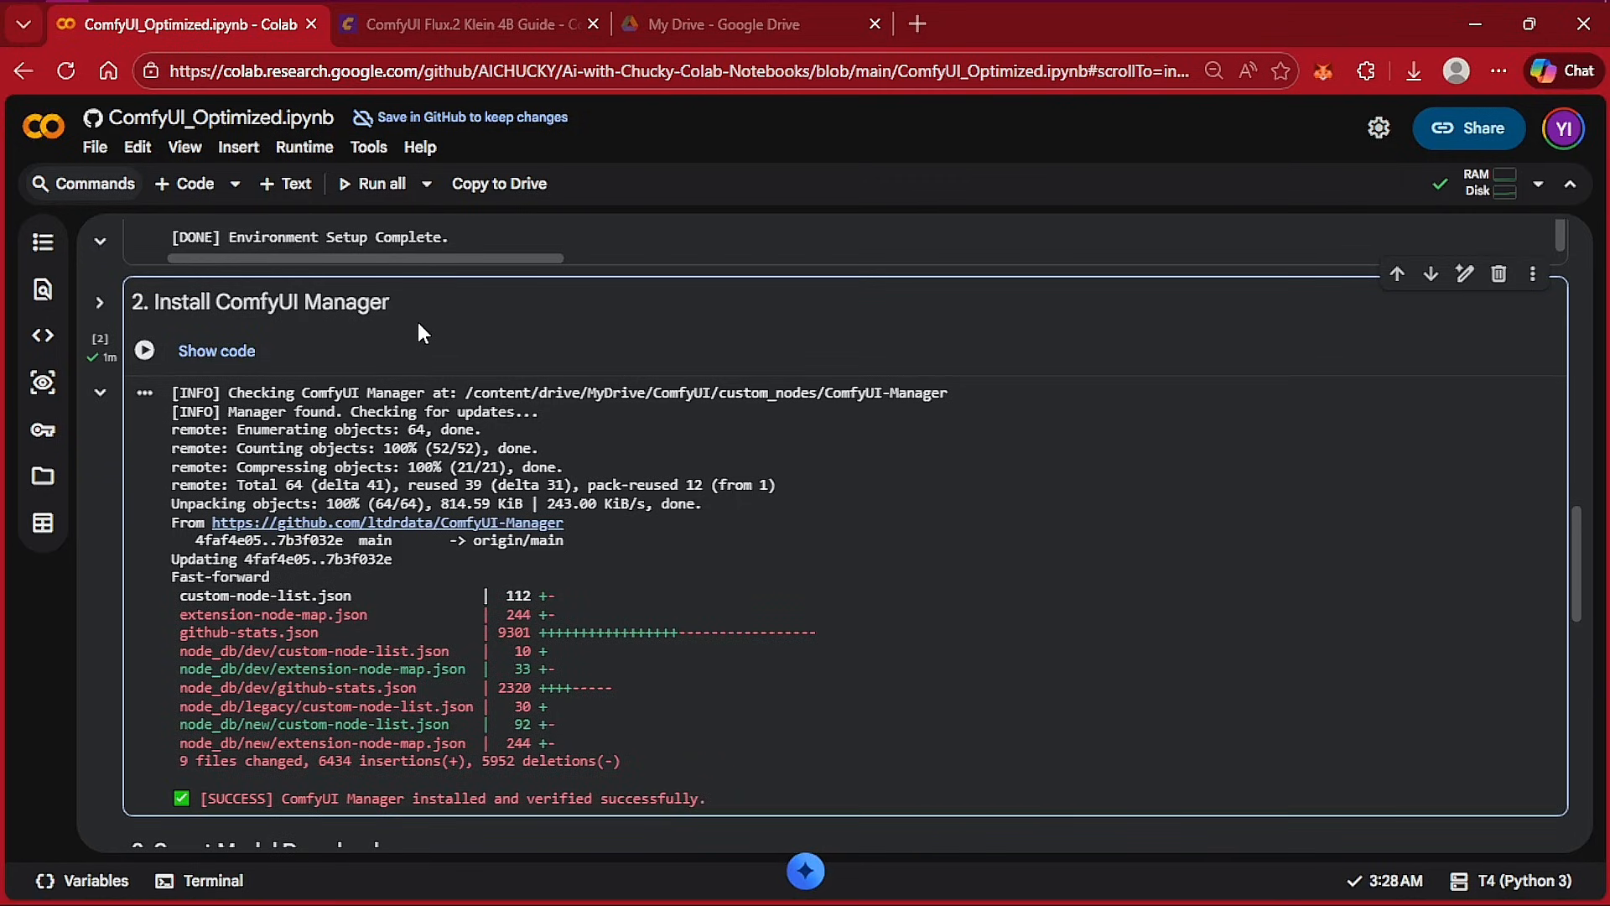
- Copy the qwen_3_4b.safetensors link from the Flux.2 Klein 4B downloads guide and paste it into TEXT_ENCODER_URLS of the Smart Model Downloader
left_click_drag(1577, 529, 1577, 617)
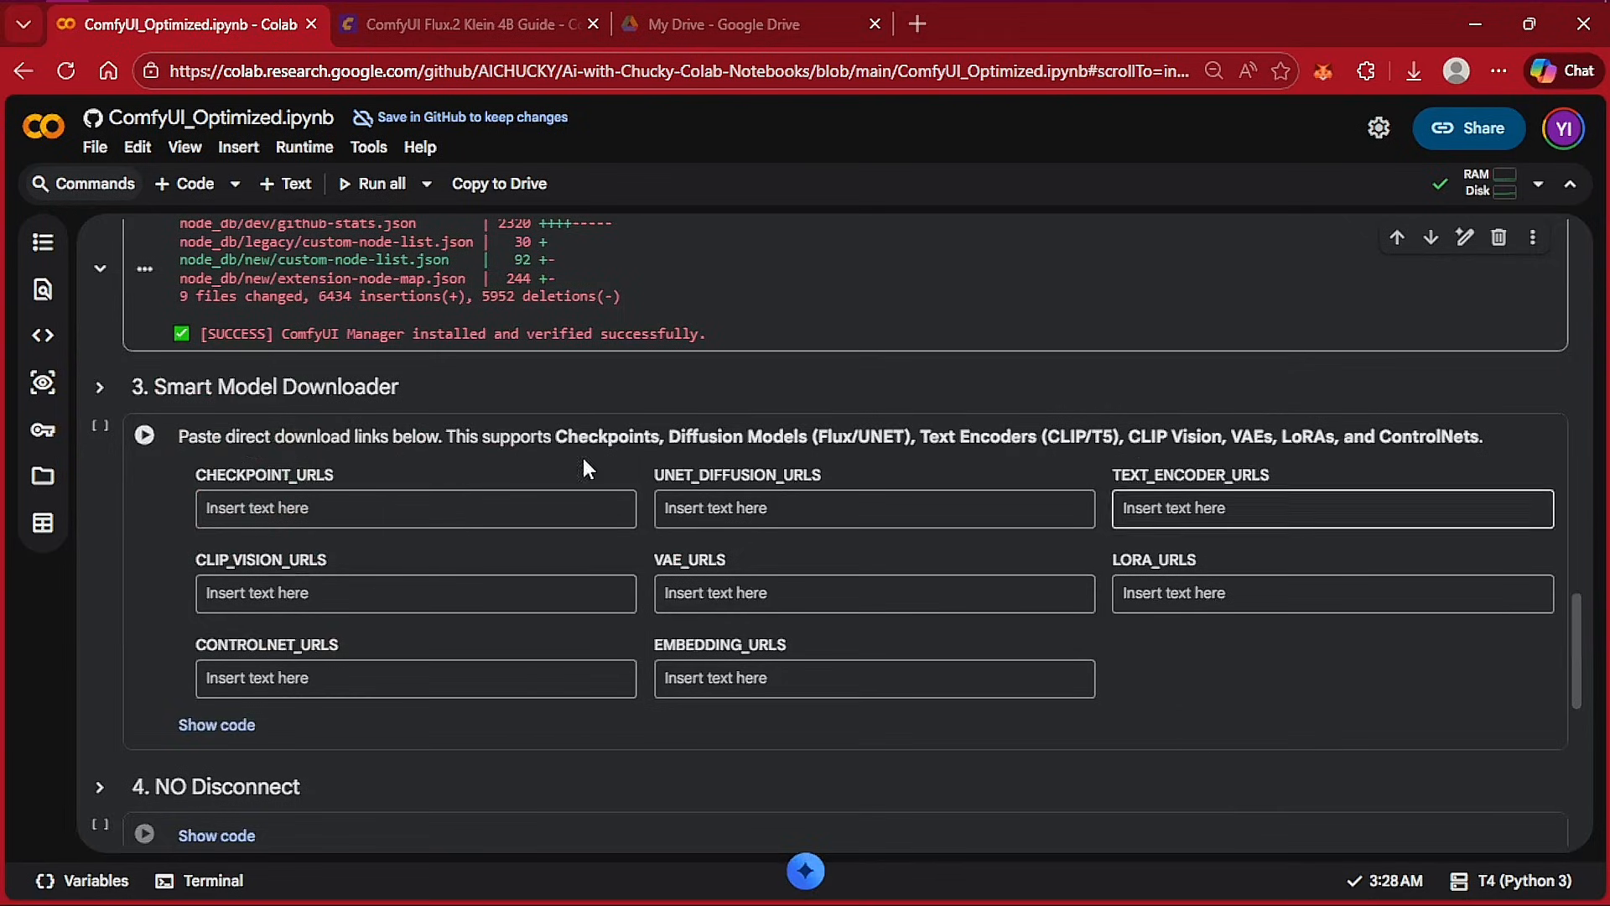
key("ctrl+Tab")
scroll(556, 288, "down", 10)
right_click(556, 289)
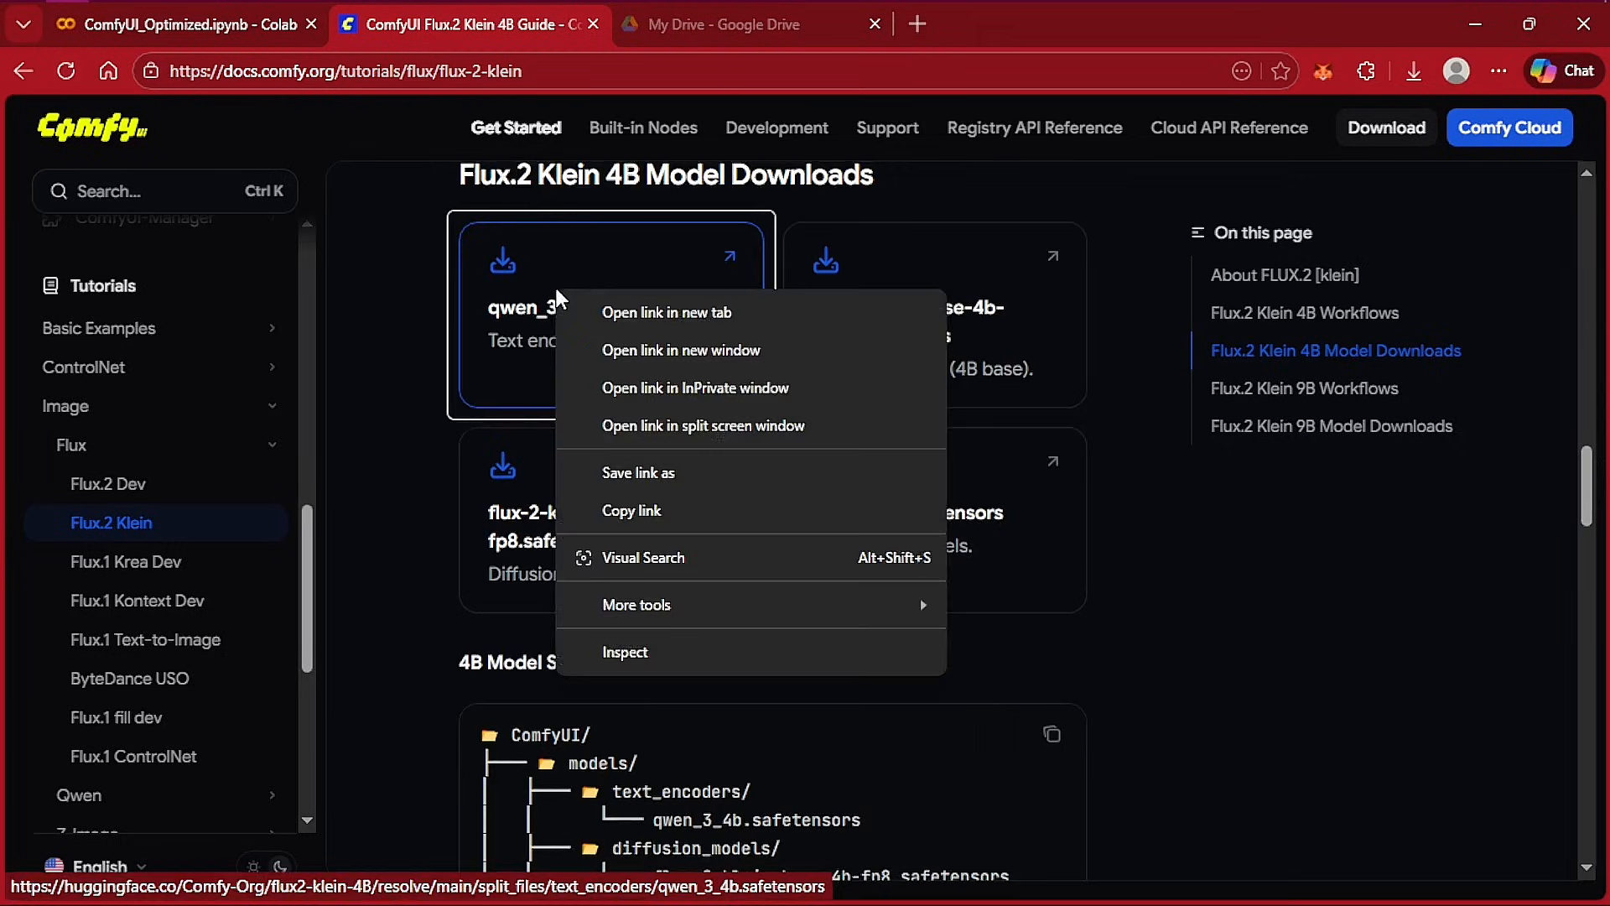
left_click(666, 511)
left_click(255, 27)
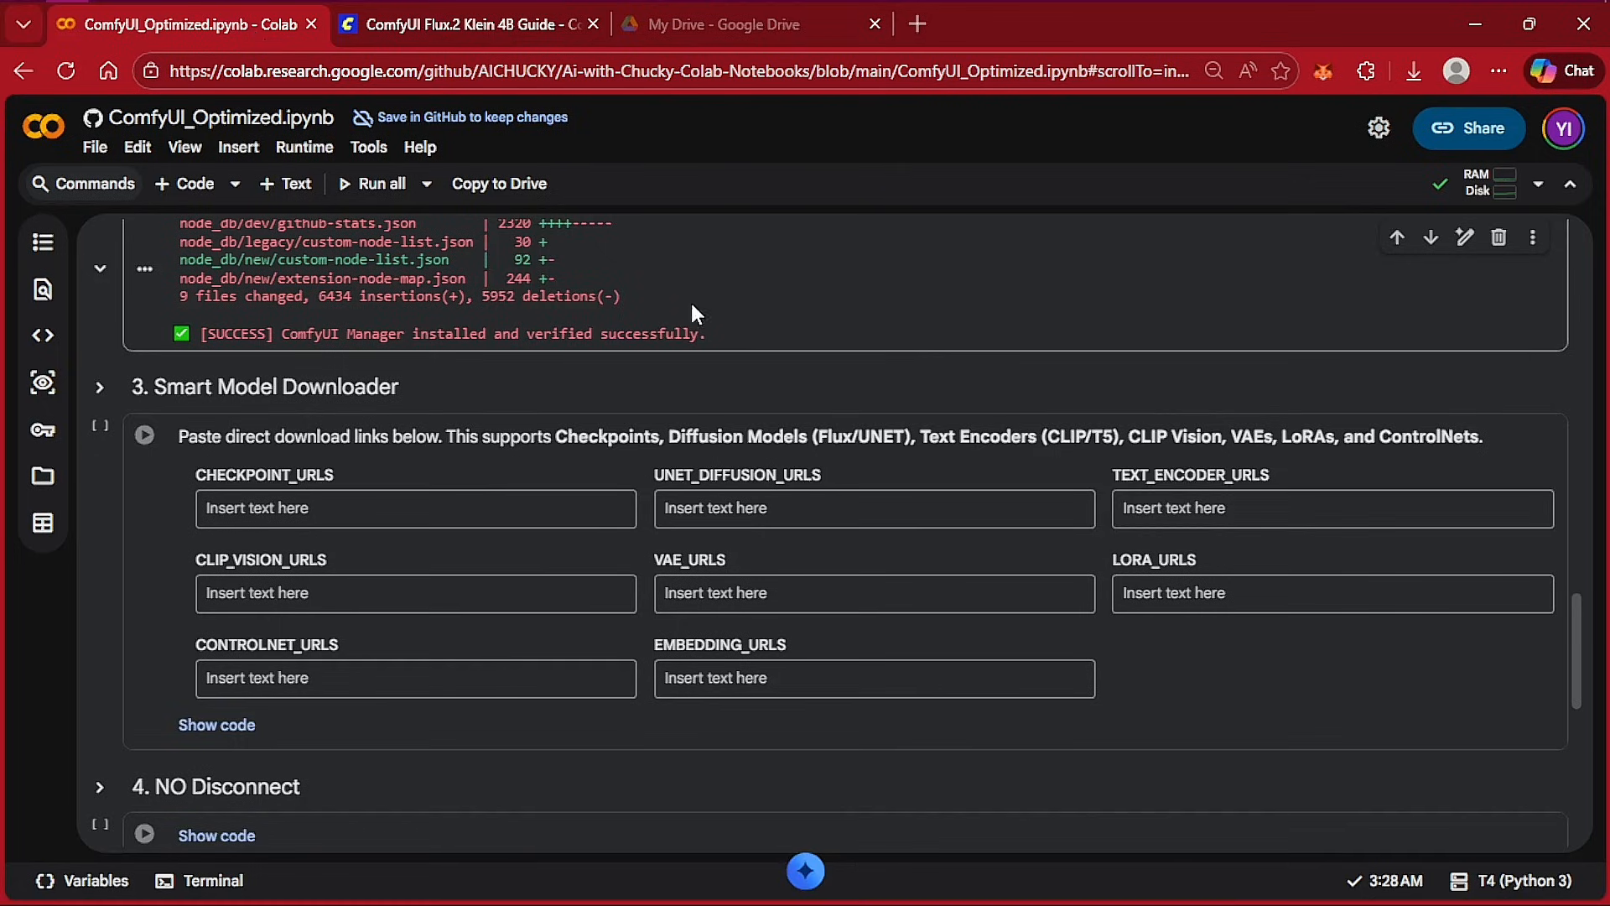
left_click(1333, 508)
key("ctrl+v")
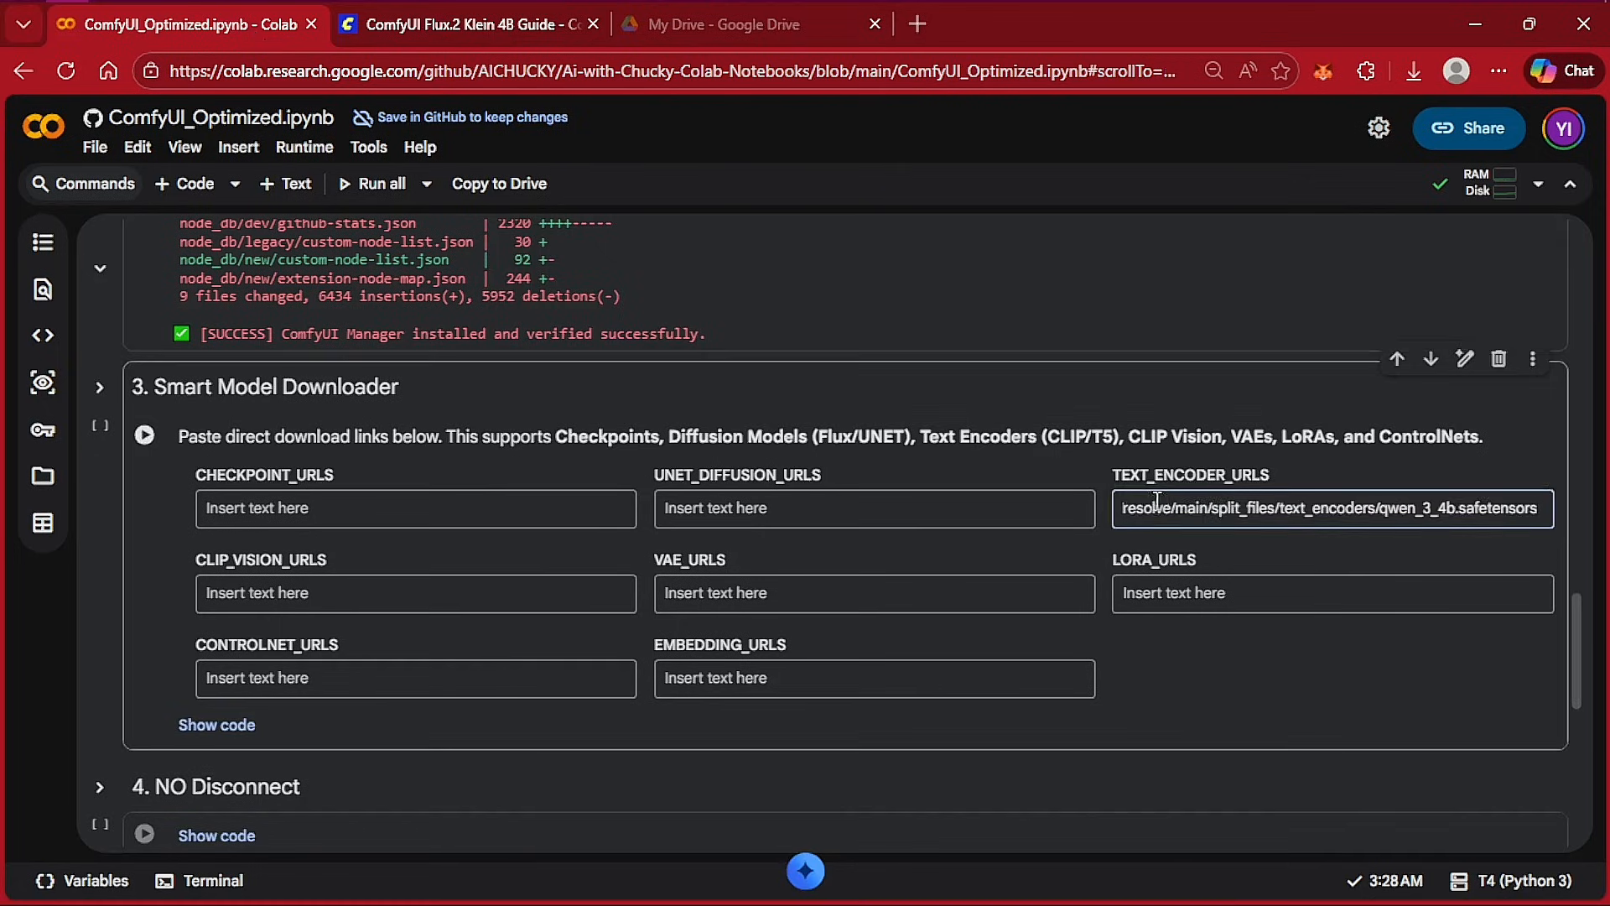
- Copy the flux2-vae.safetensors link from the ComfyUI guide and paste it into the downloader's VAE_URLS
left_click(411, 32)
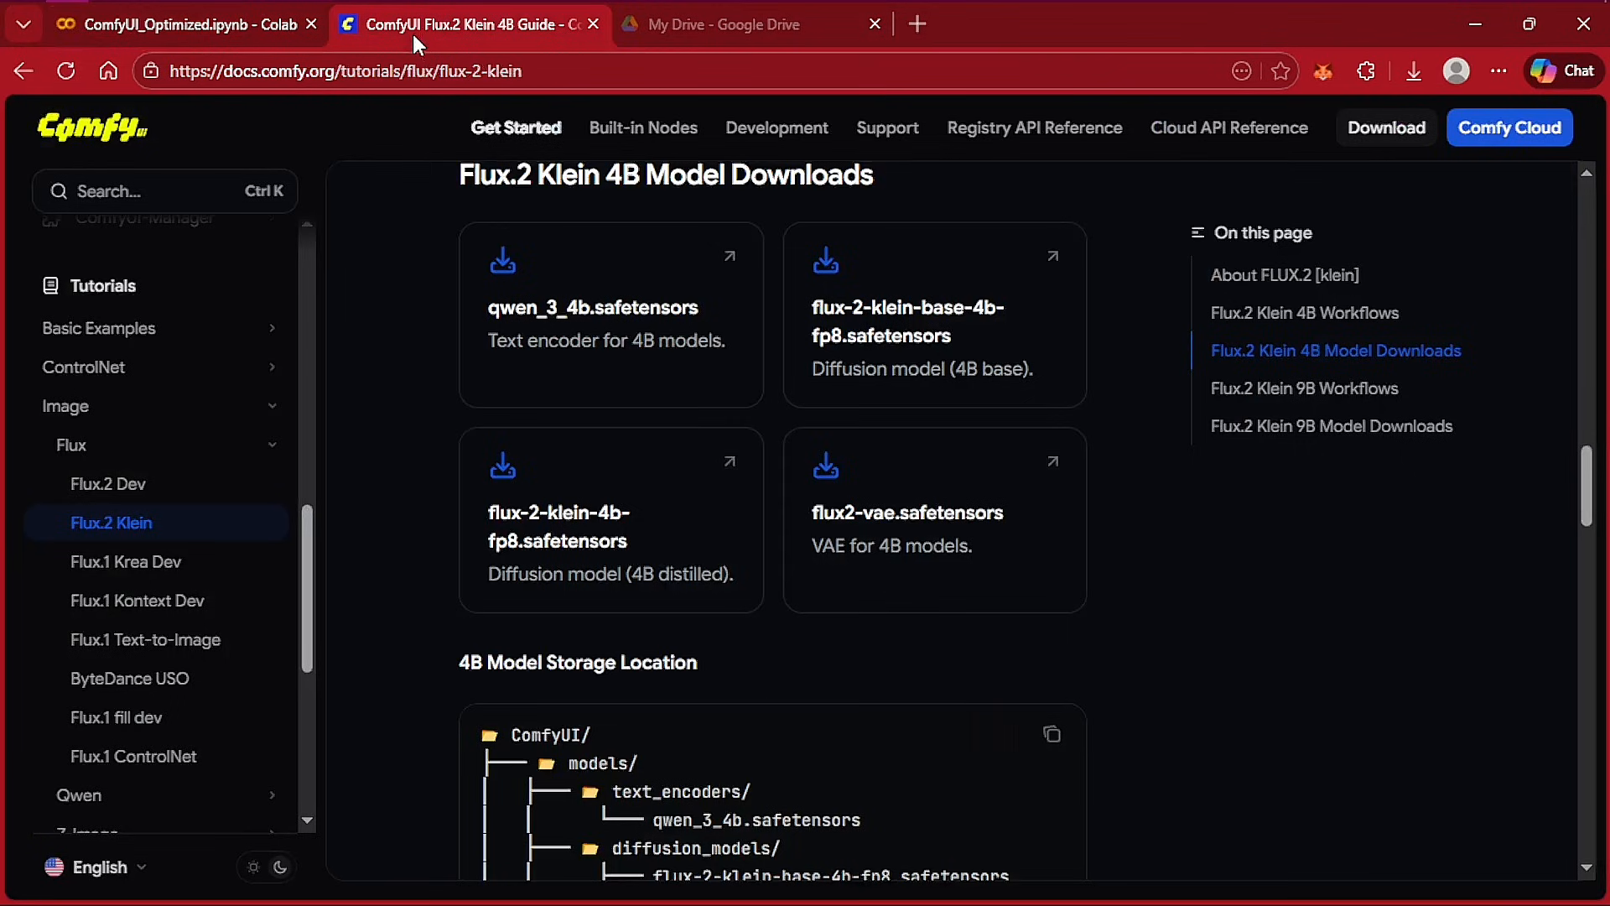
right_click(947, 495)
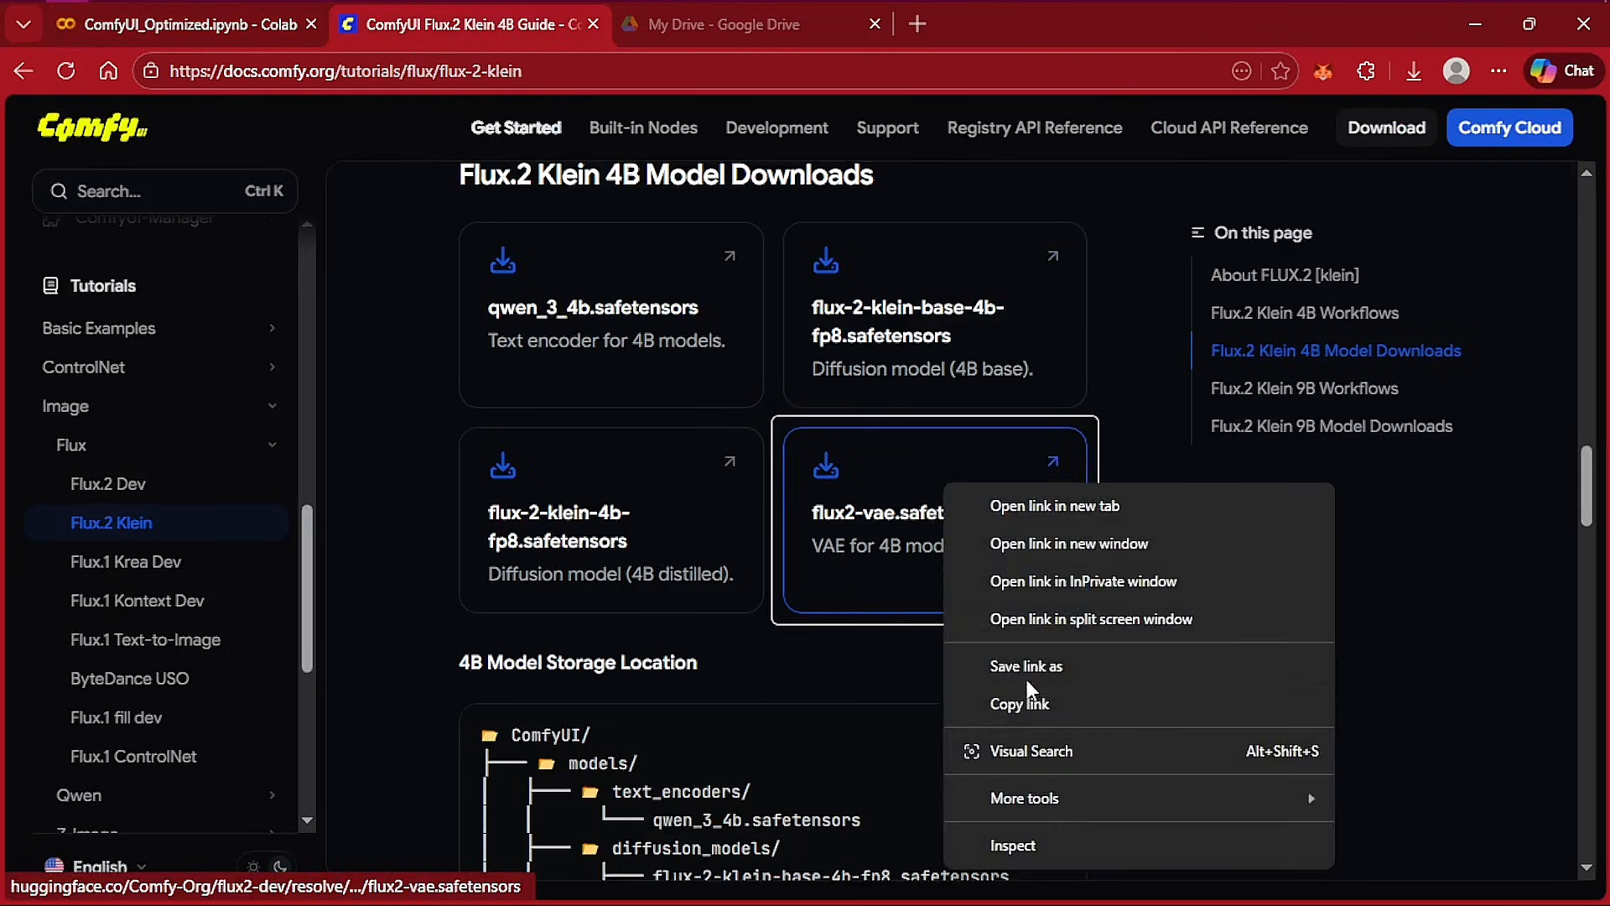
left_click(1039, 701)
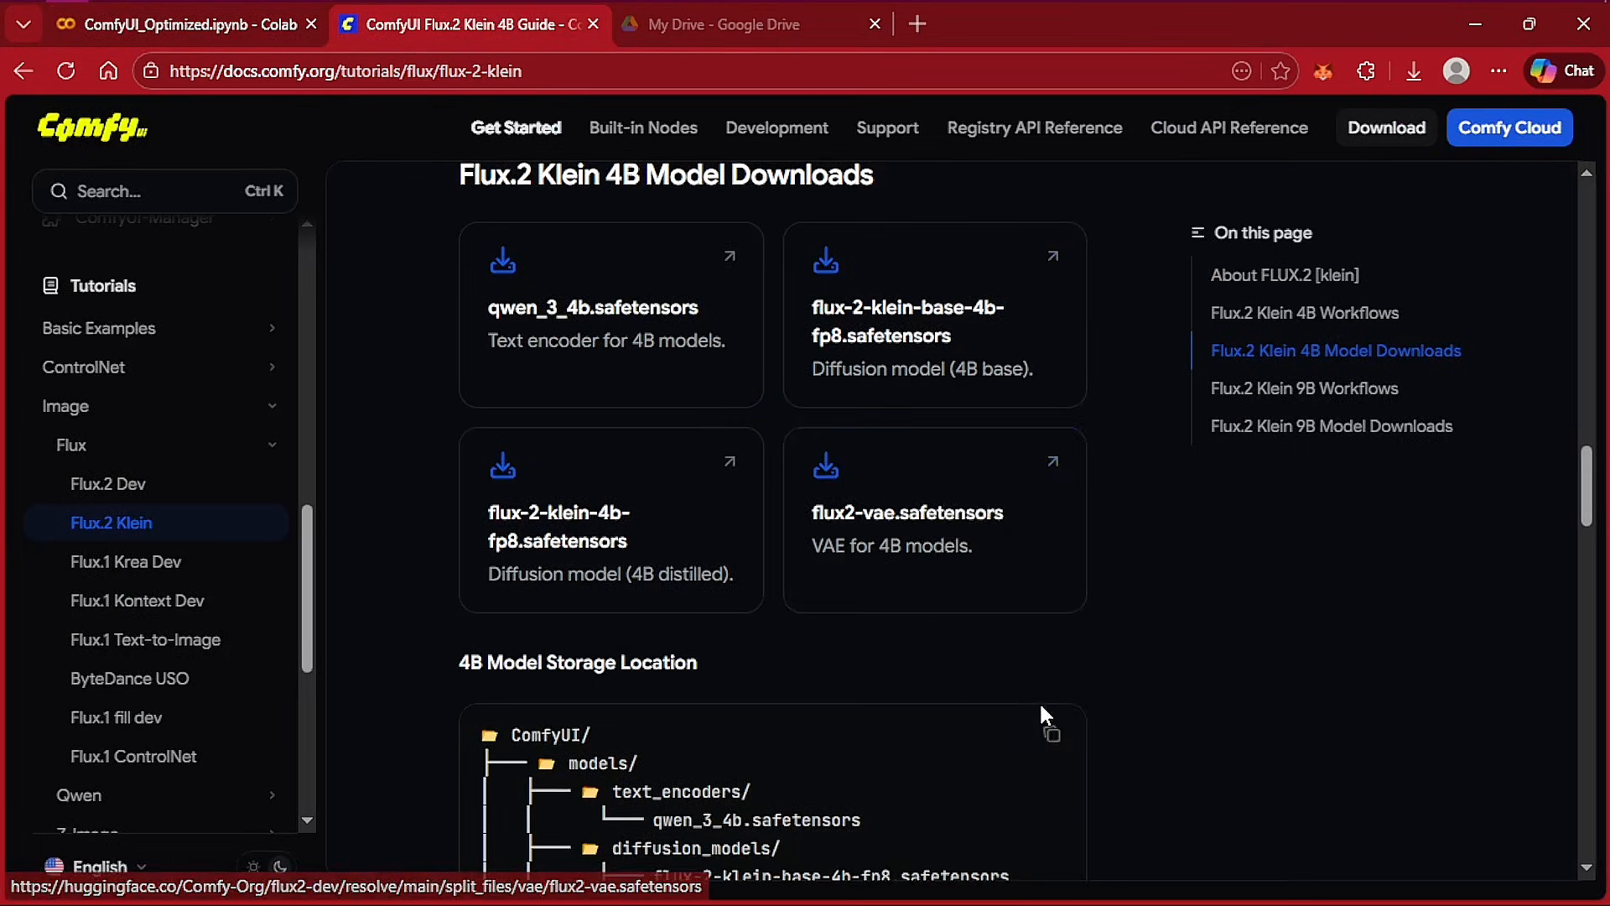
left_click(244, 37)
left_click(751, 595)
key("ctrl+v")
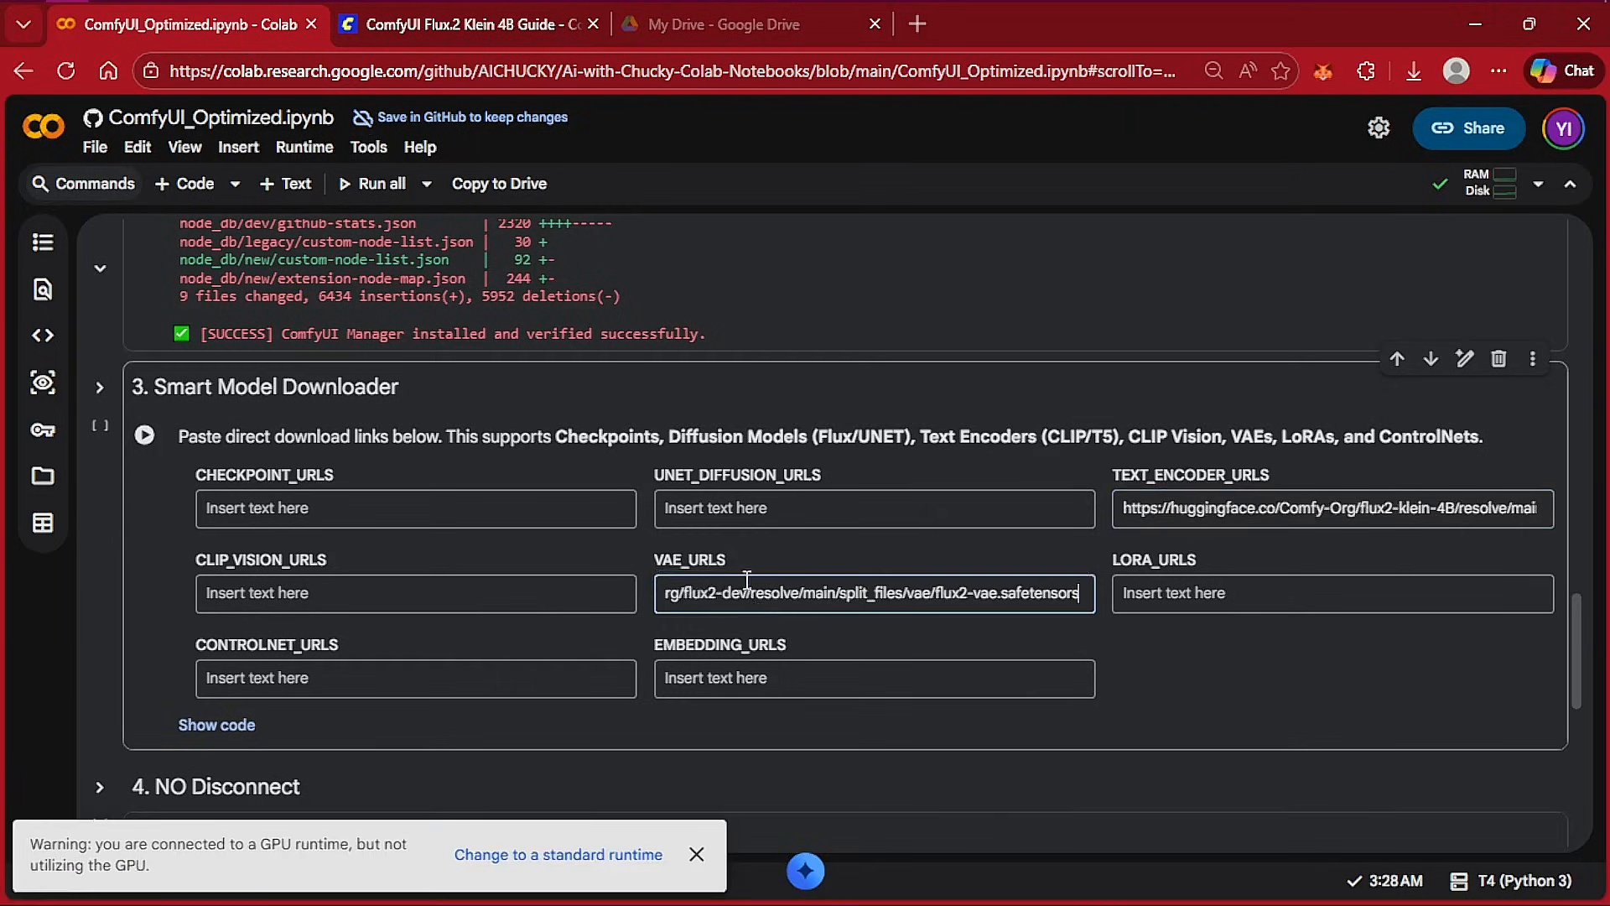
- Copy the distilled flux-2-klein-4b-fp8.safetensors link from the guide and paste it into the downloader's UNET_DIFFUSION_URLS
left_click(395, 33)
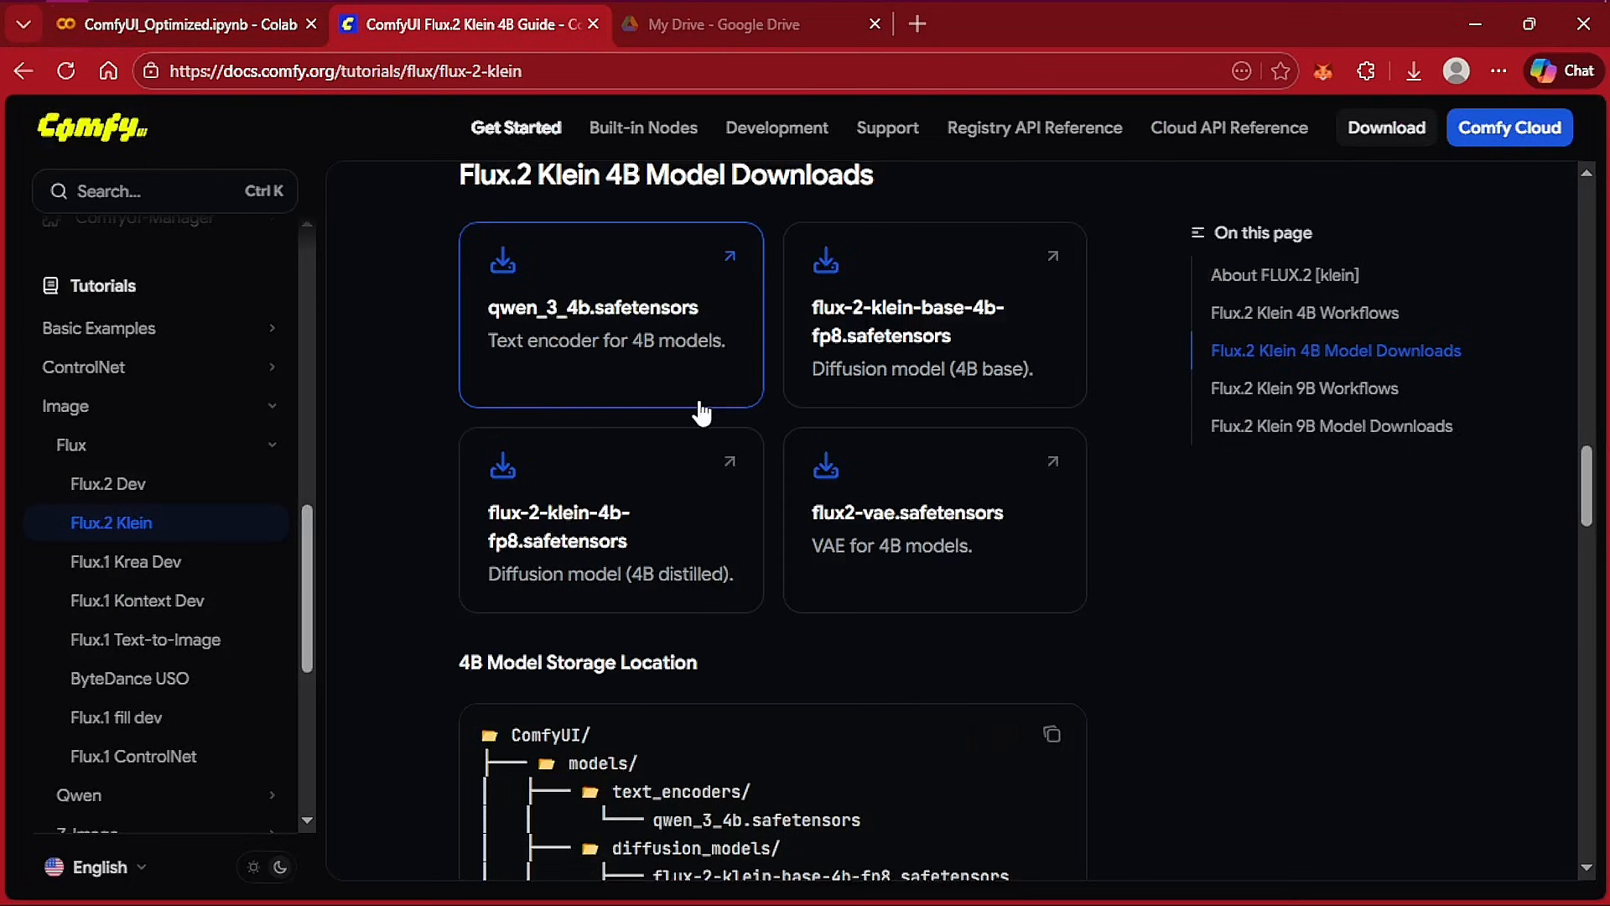
right_click(617, 568)
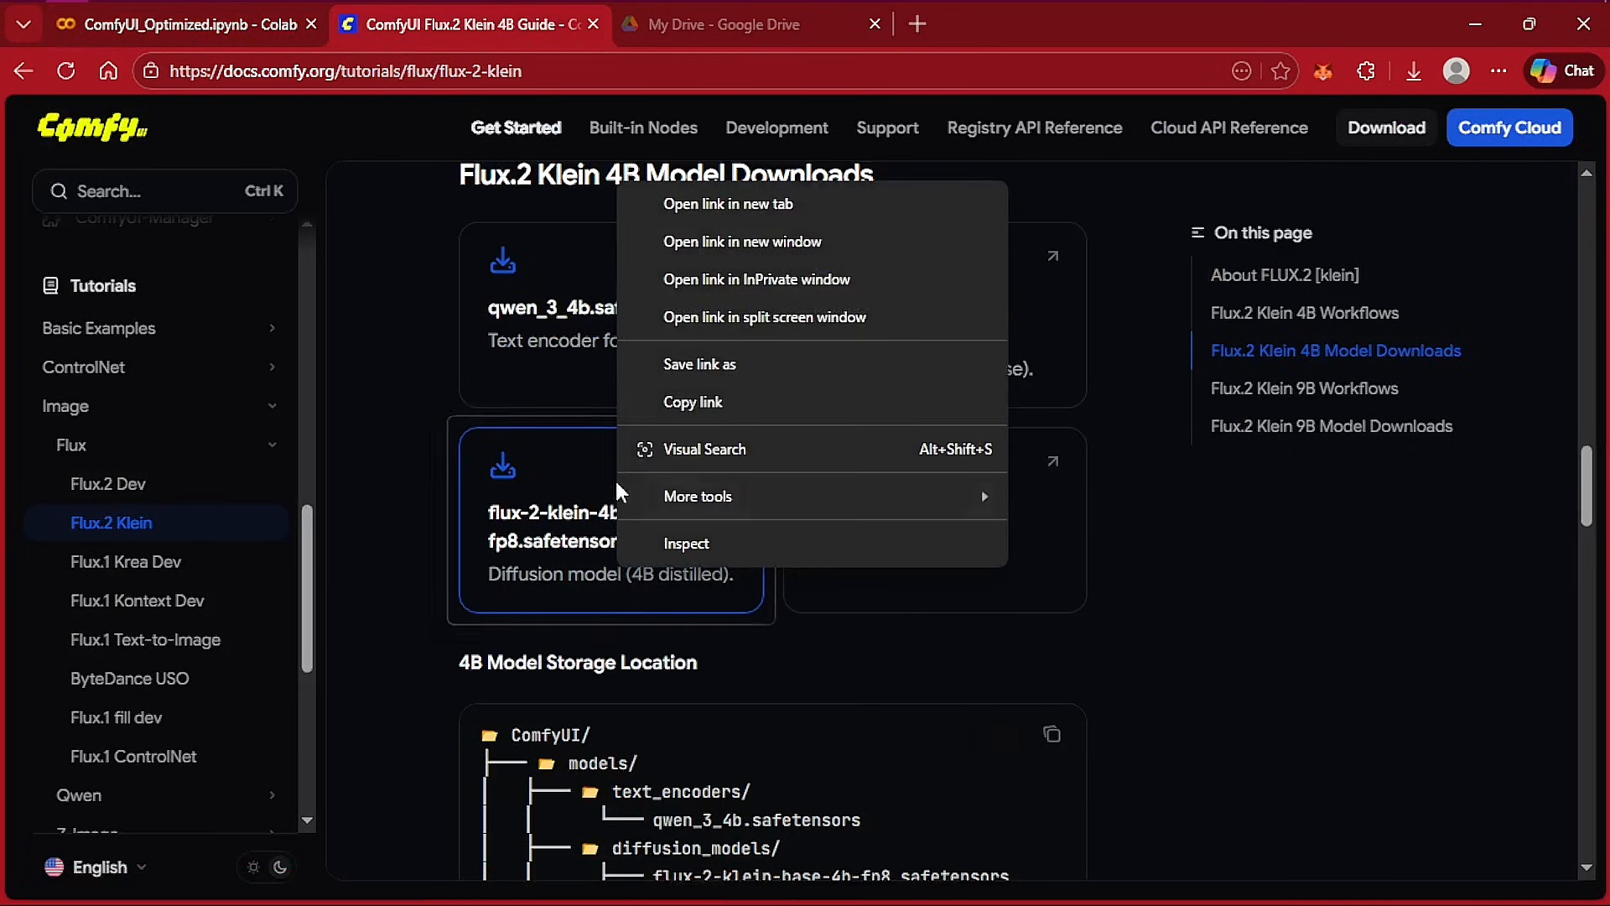
left_click(684, 401)
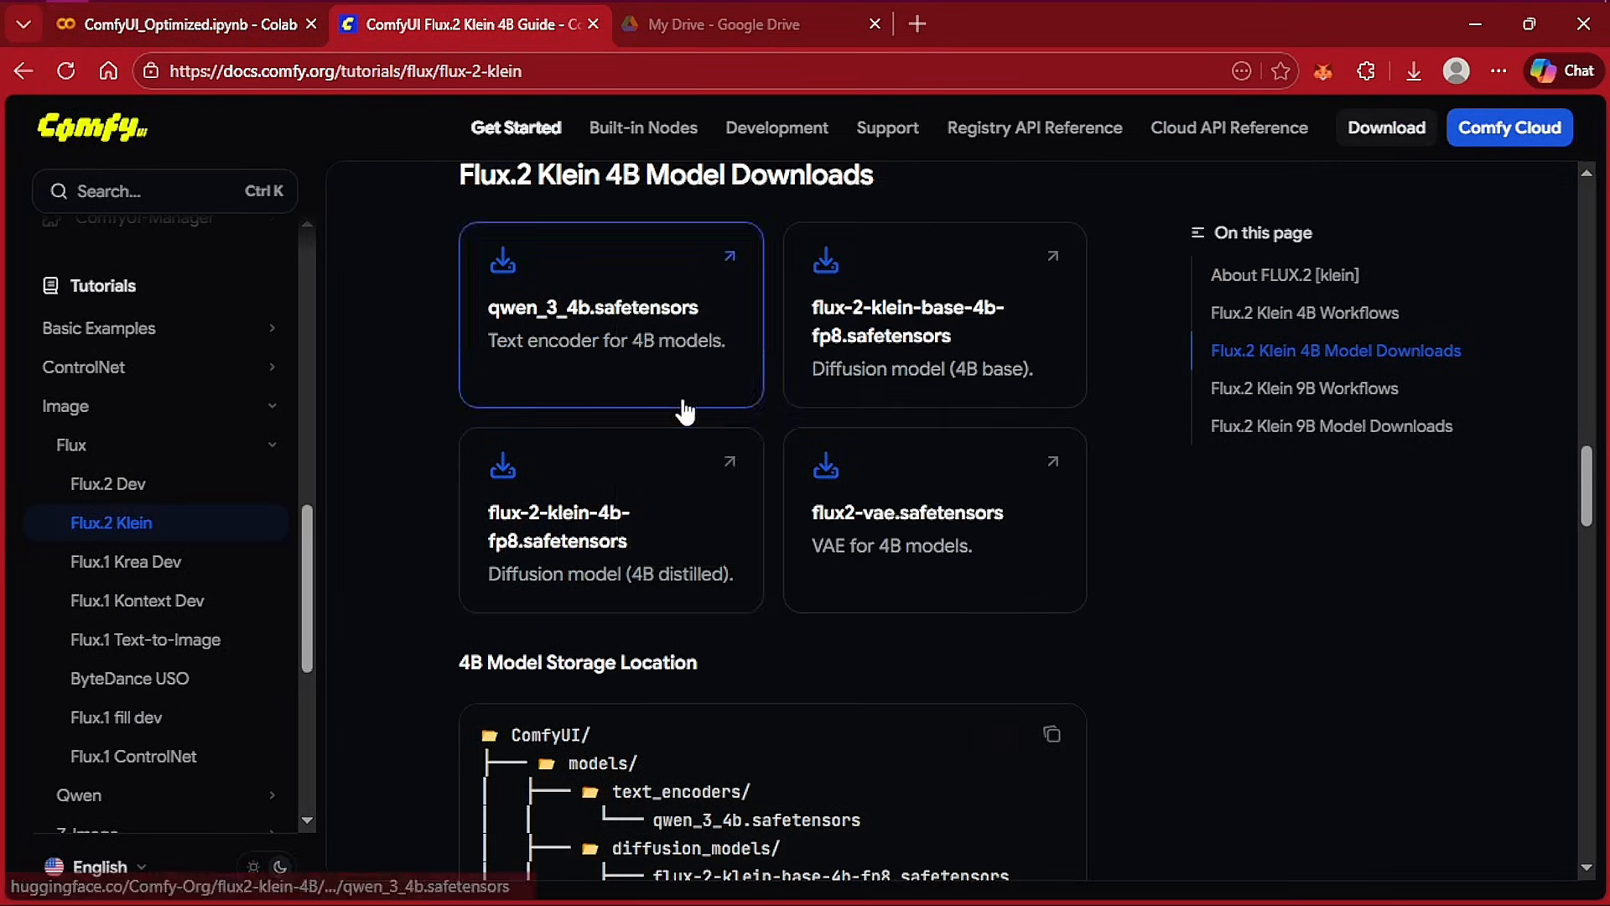
left_click(234, 34)
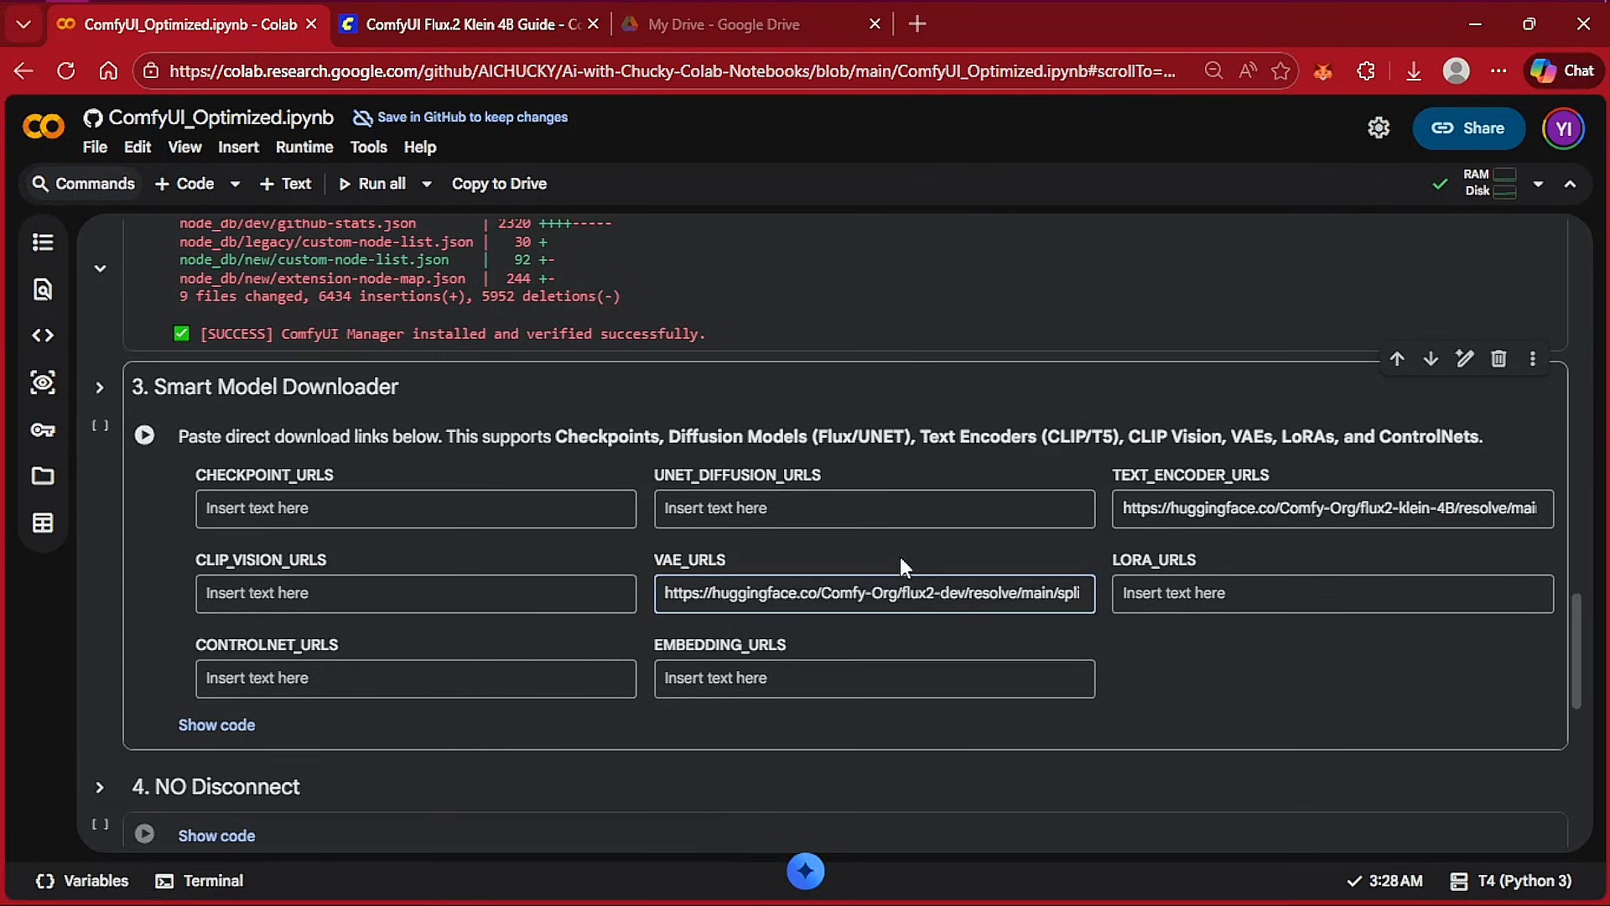
left_click(862, 510)
key("ctrl+v")
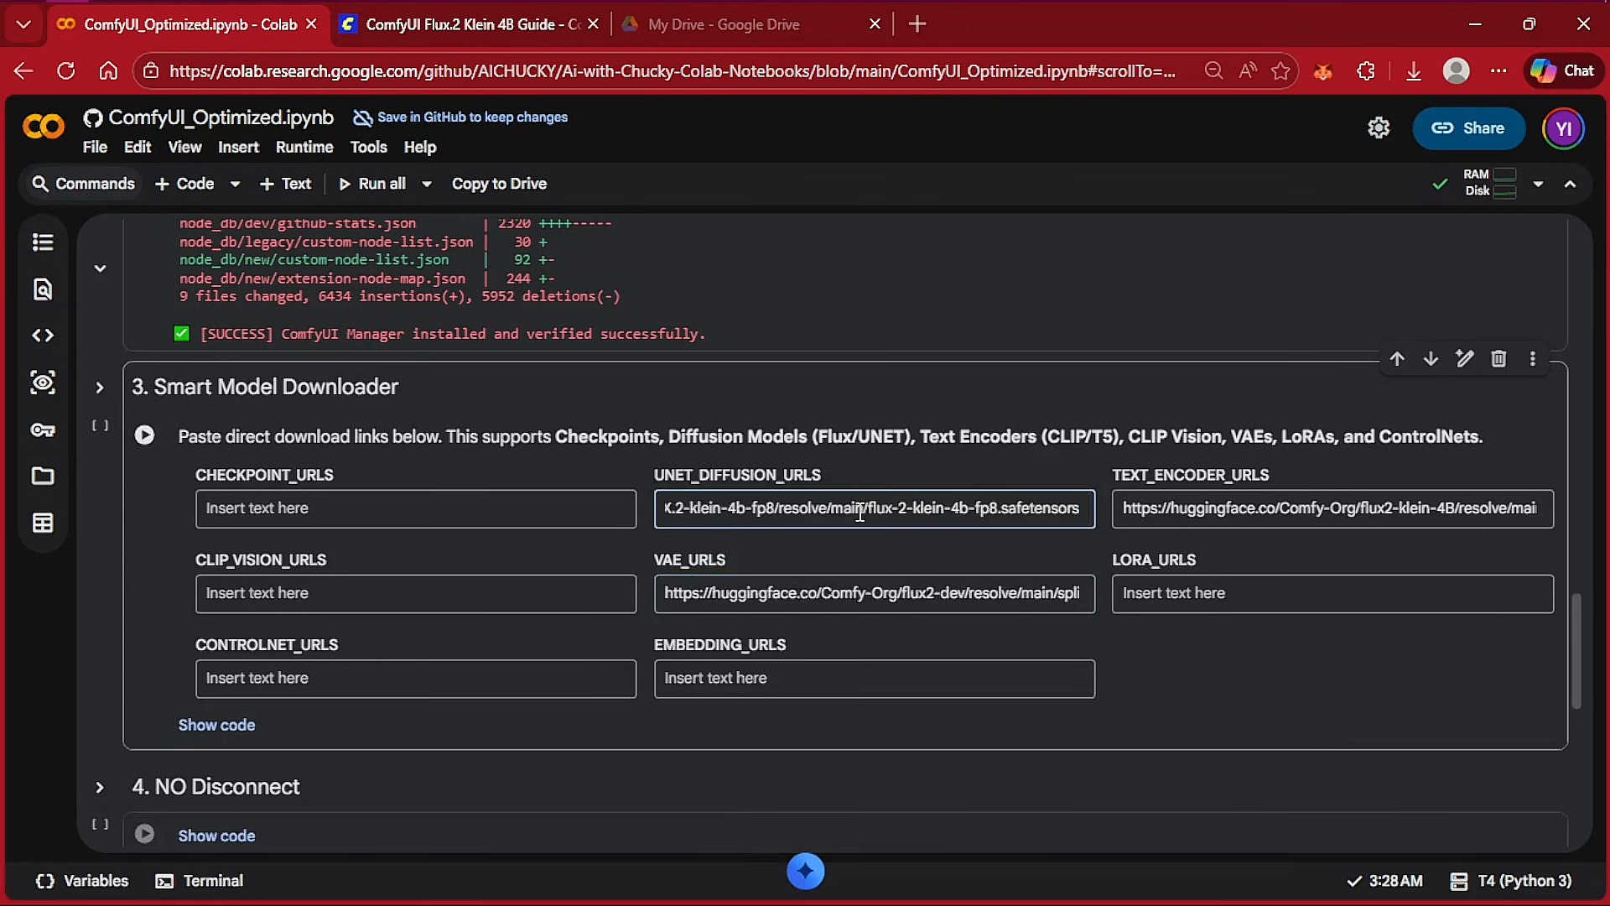
- Run the Smart Model Downloader cell in section 3 to download the Flux.2 Klein 4B models
left_click(149, 438)
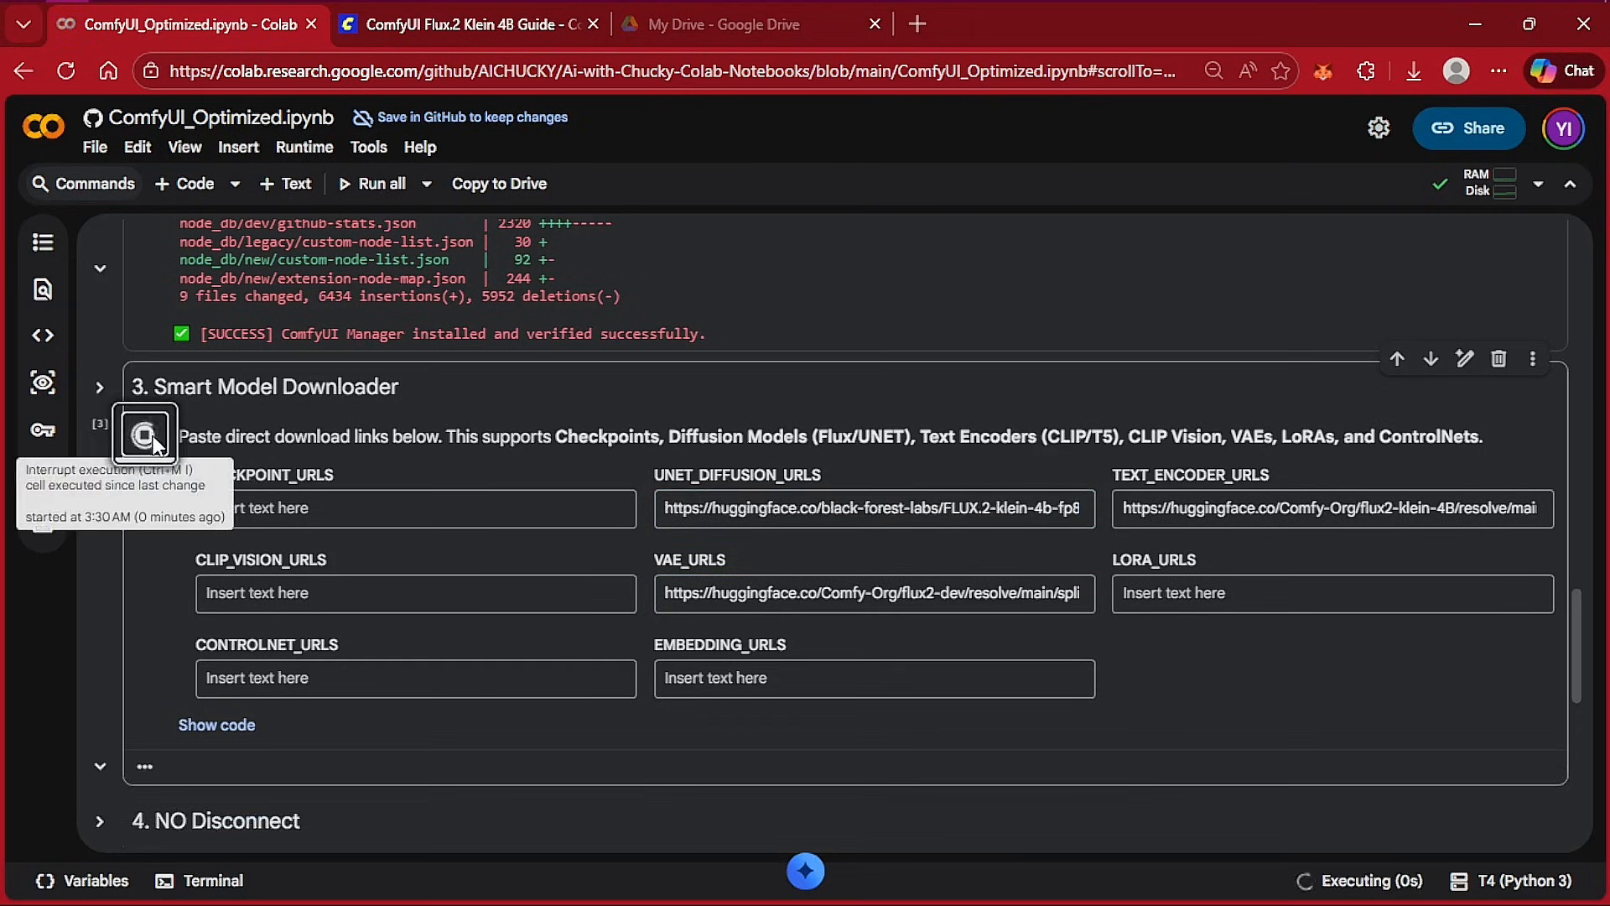
scroll(1607, 841, "down", 1)
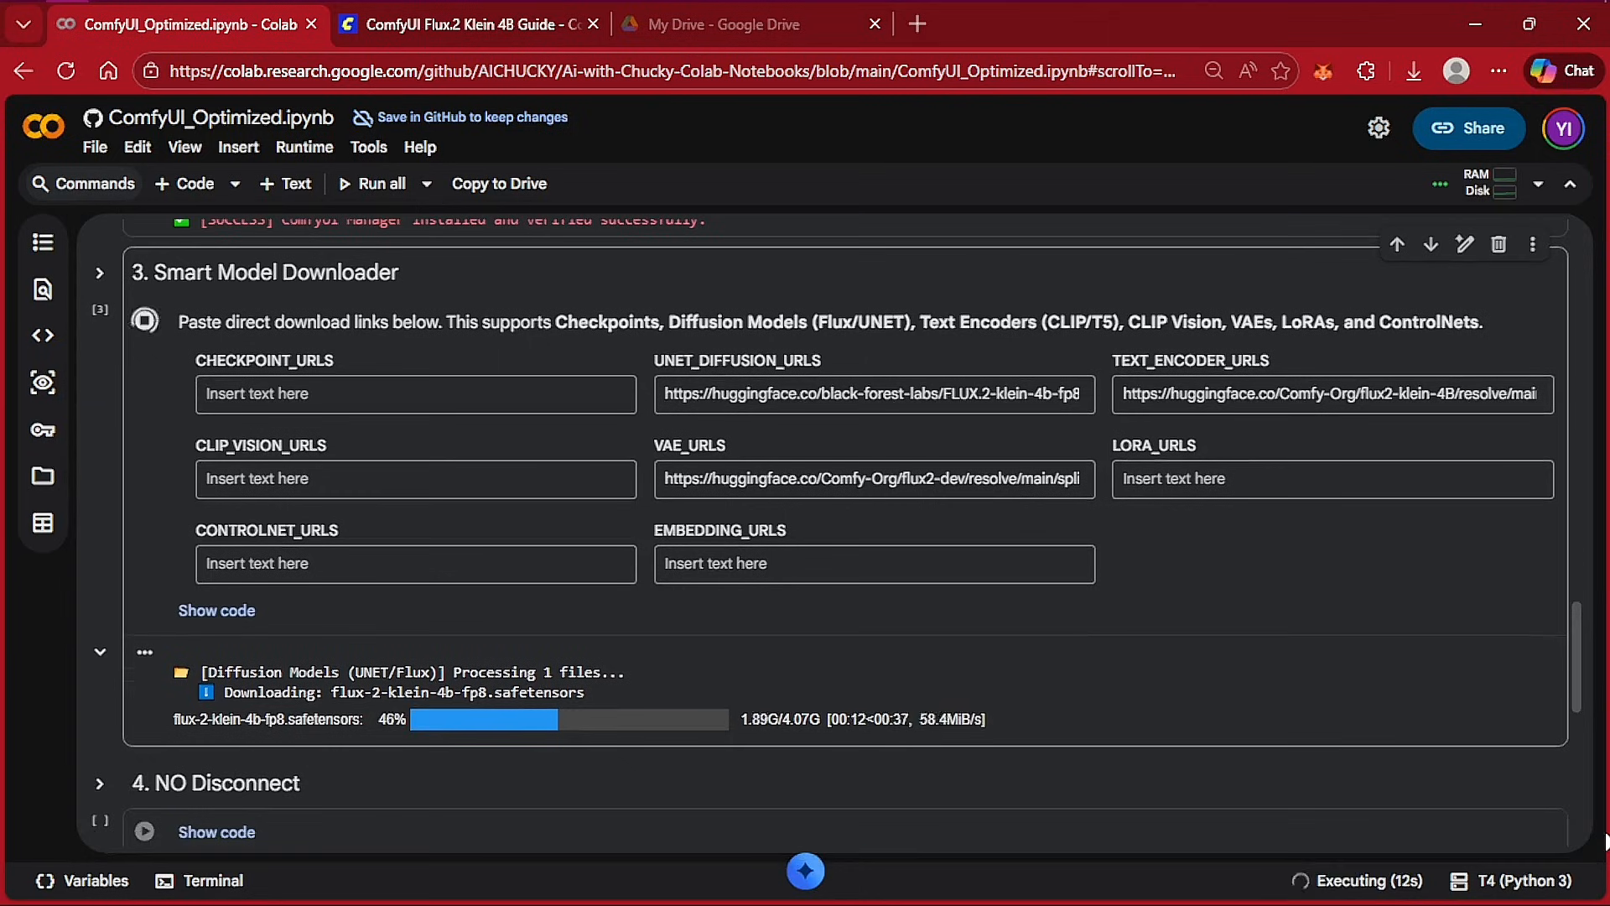
- Run the NO Disconnect cell in section 4 and start its Keep-Alive Audio Player
scroll(1606, 842, "down", 4)
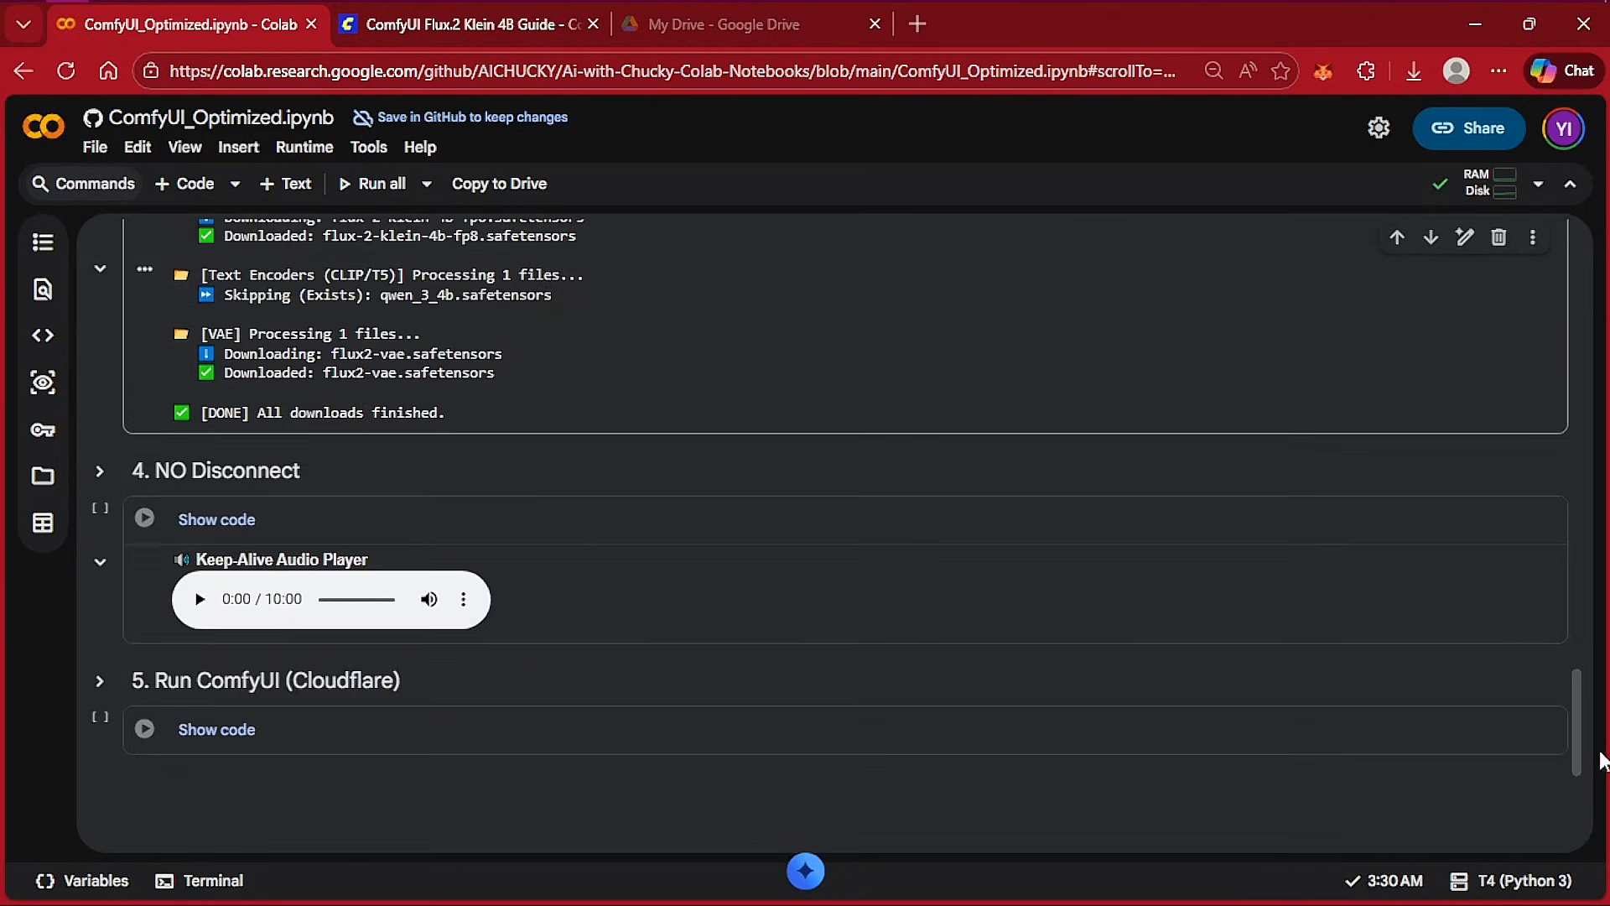
left_click(144, 518)
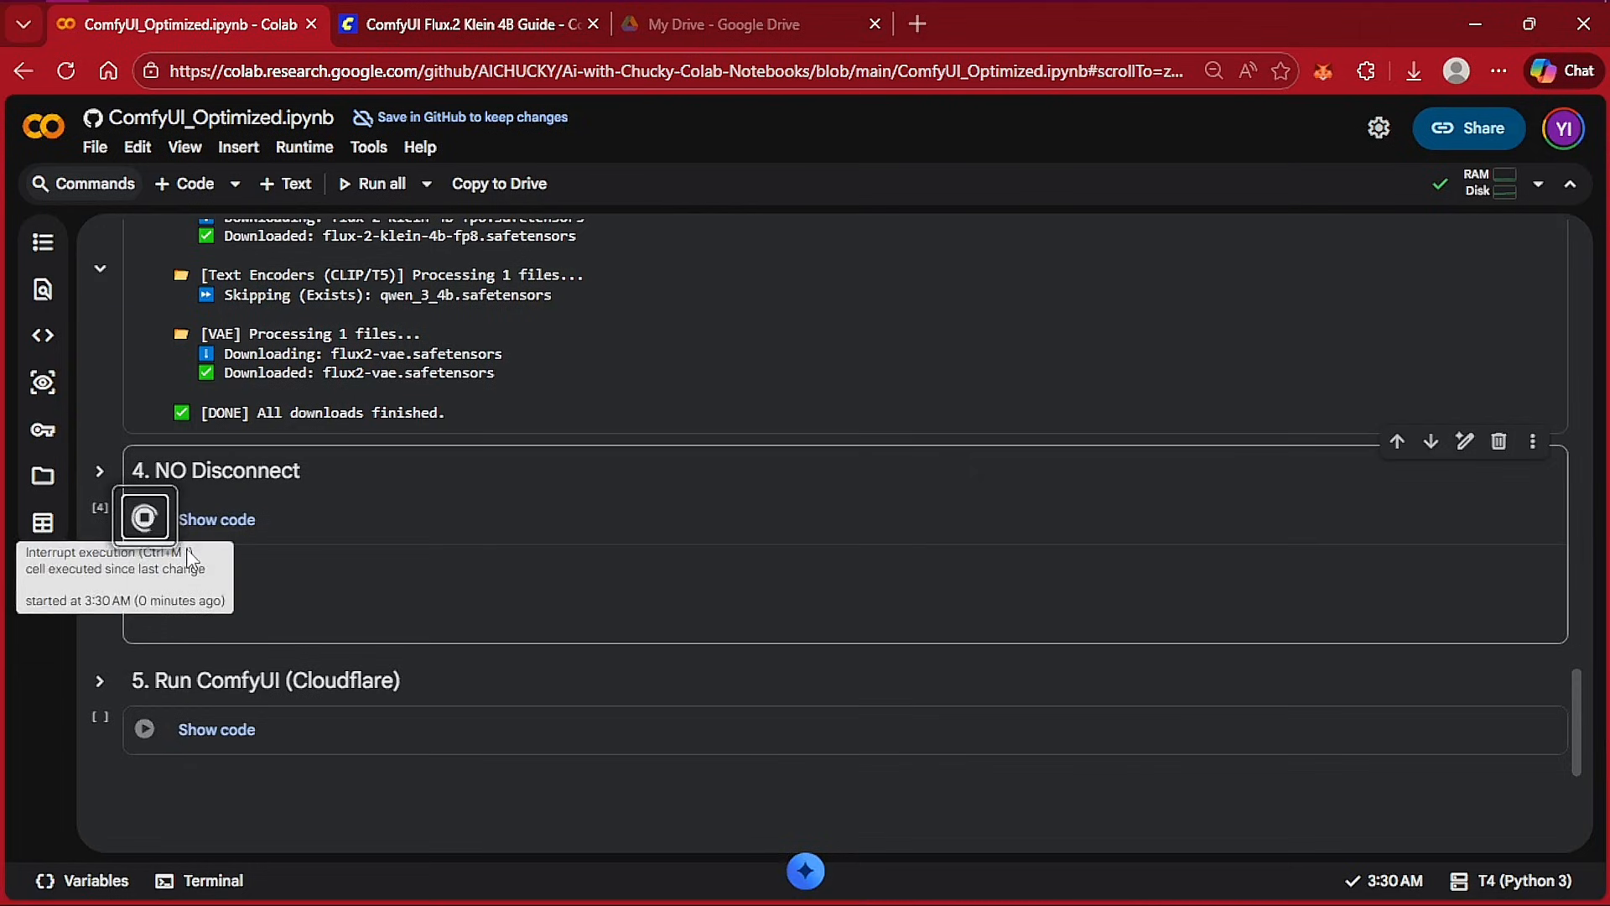
left_click(200, 599)
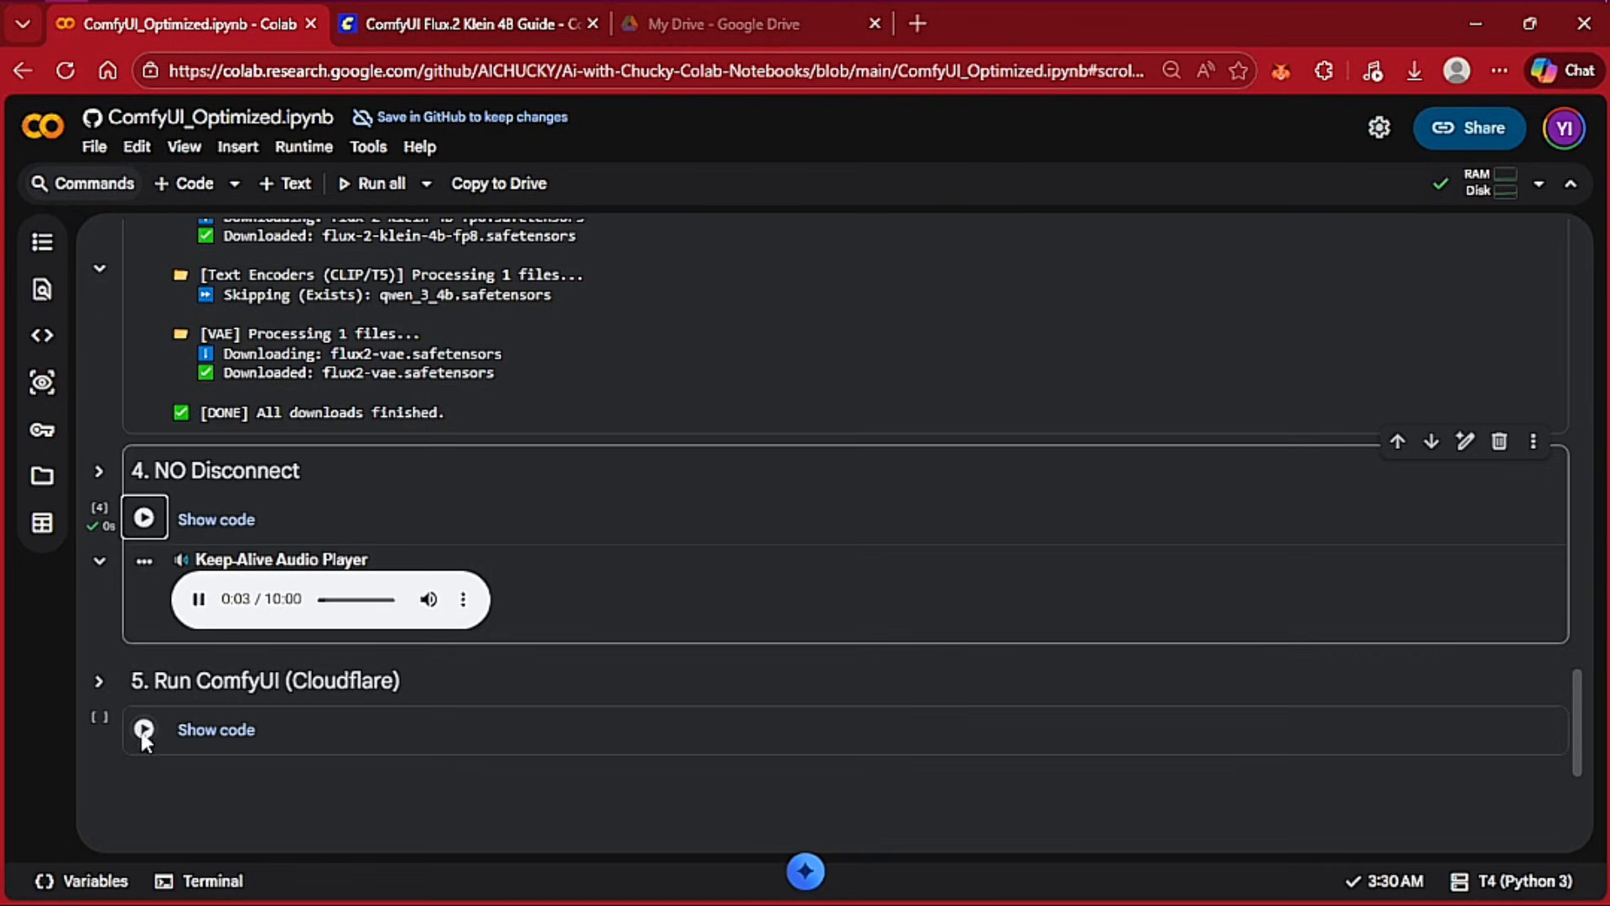
- Run the Run ComfyUI (Cloudflare) cell in section 5 and open the public trycloudflare.com URL it generates
left_click(145, 732)
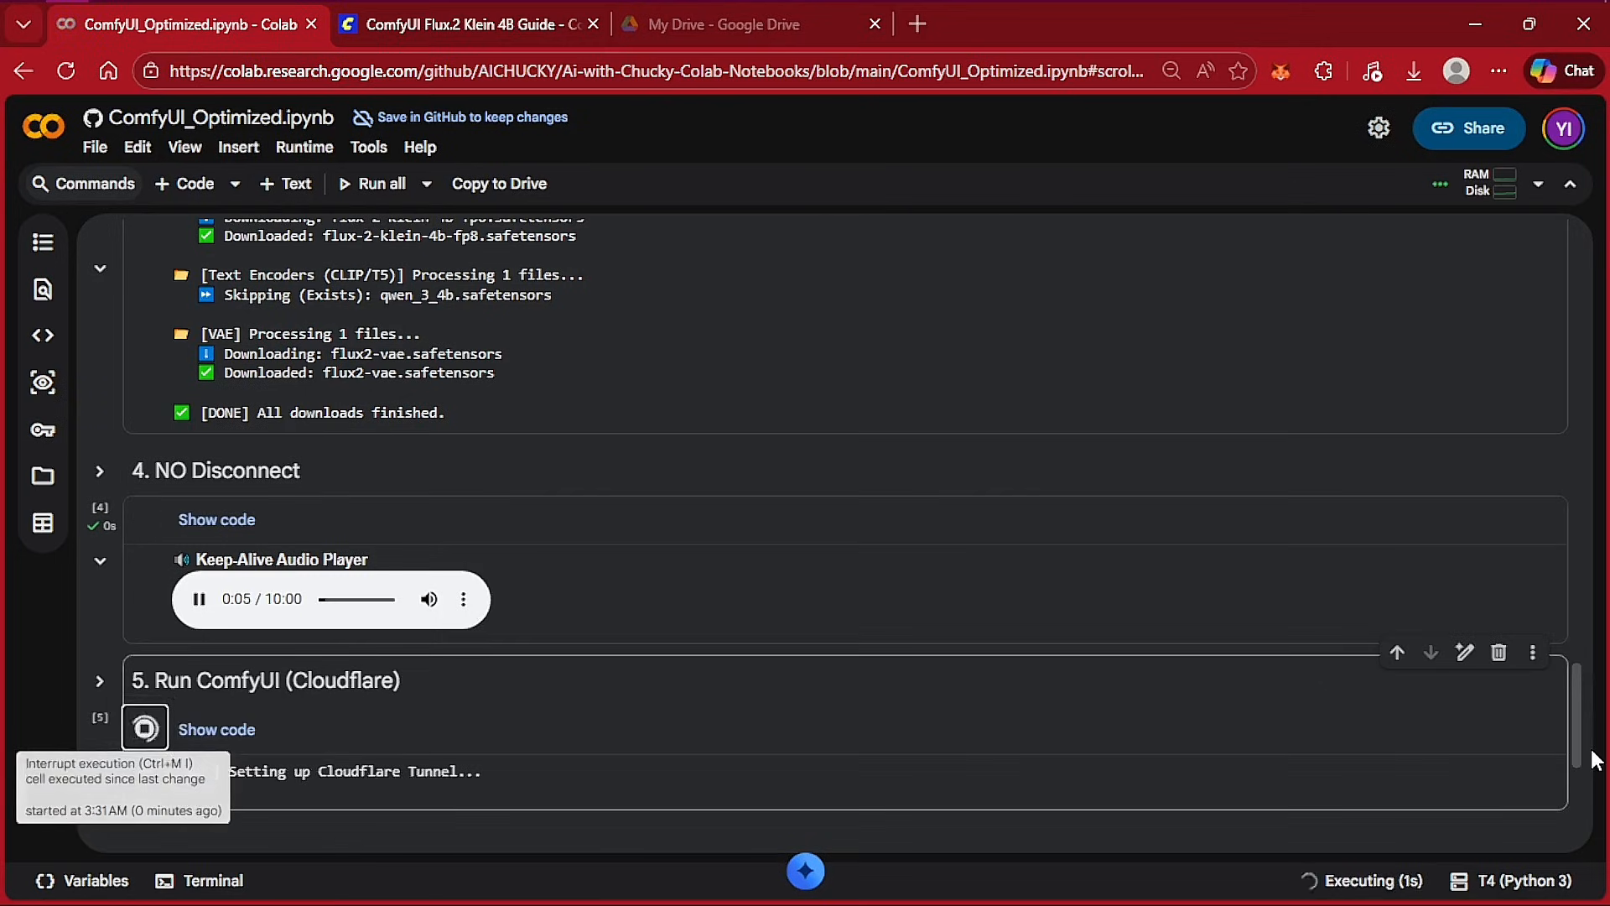
left_click_drag(1576, 704, 1573, 753)
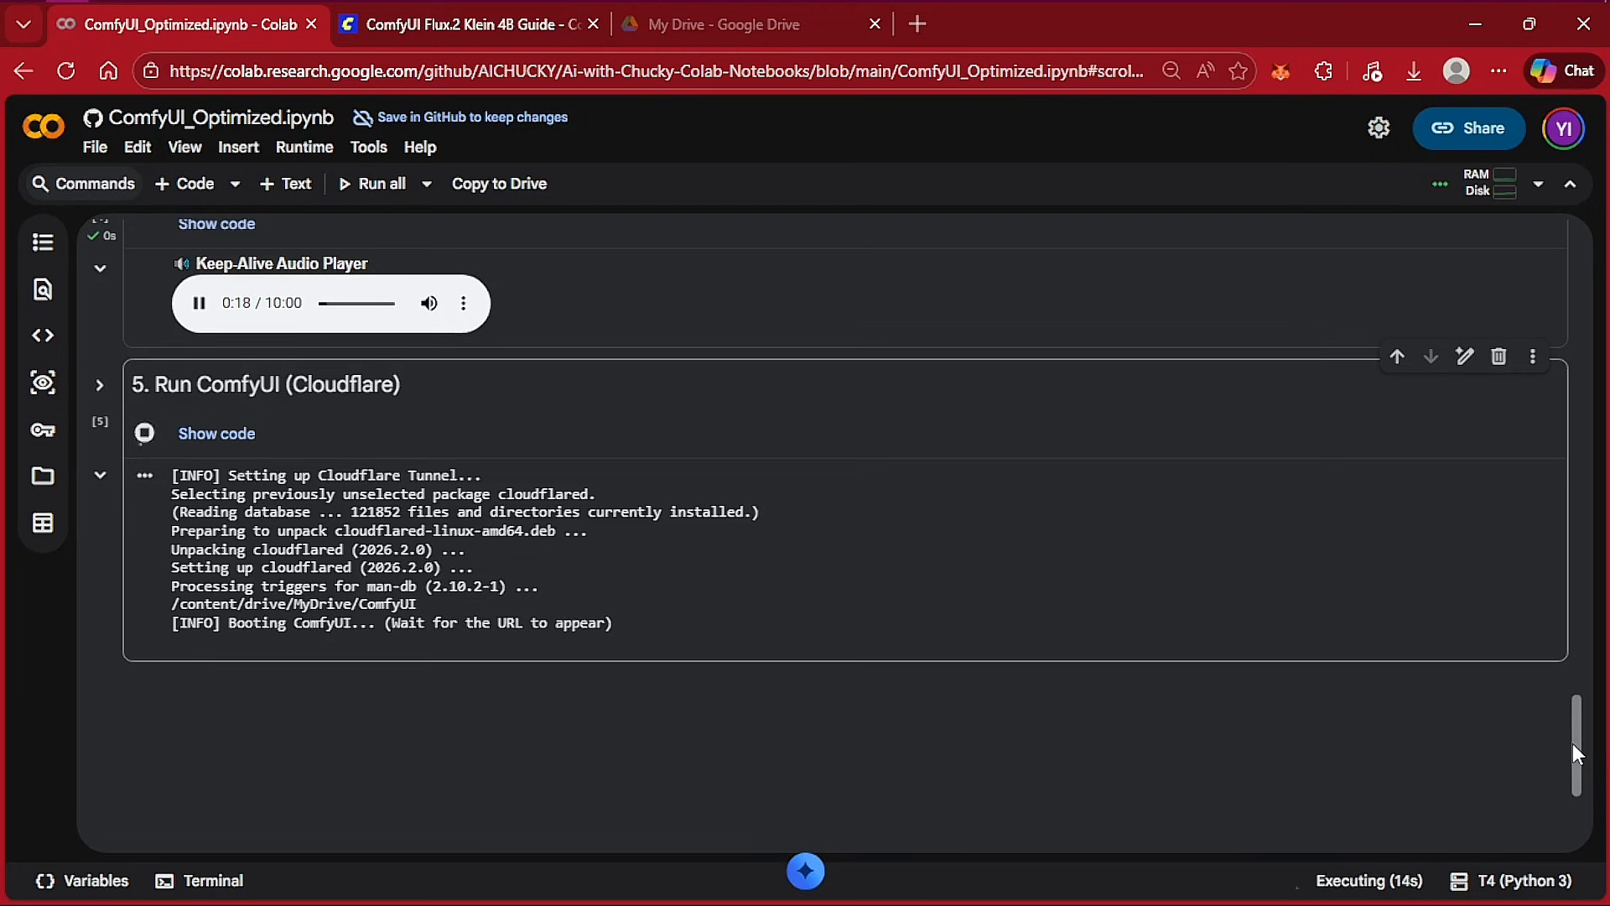
scroll(1573, 753, "down", 2)
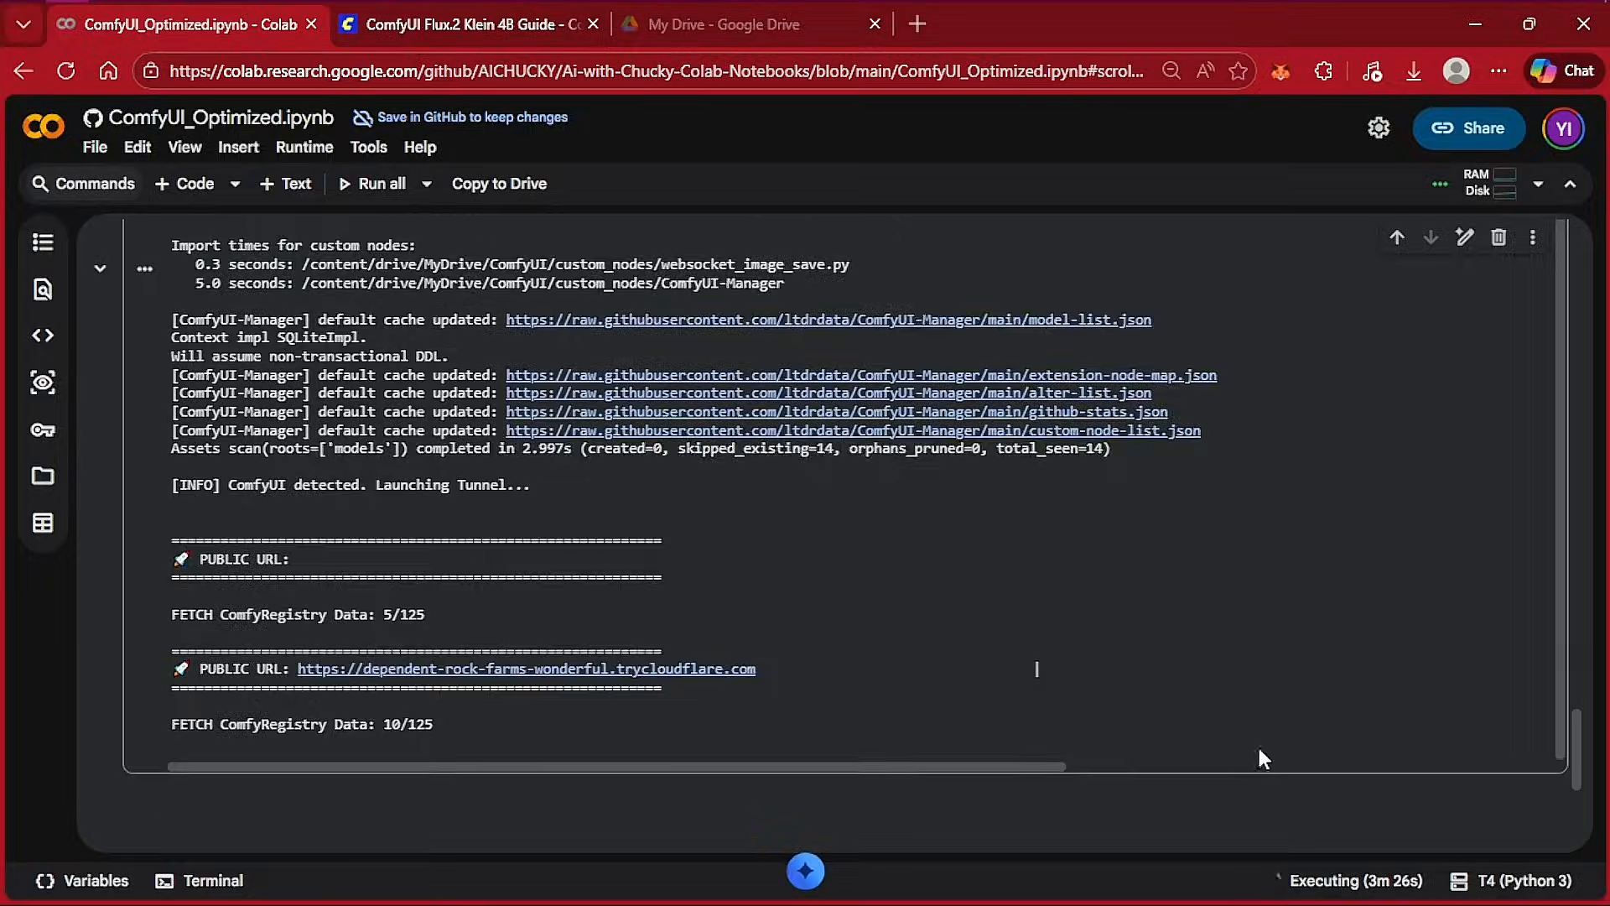
left_click(505, 632)
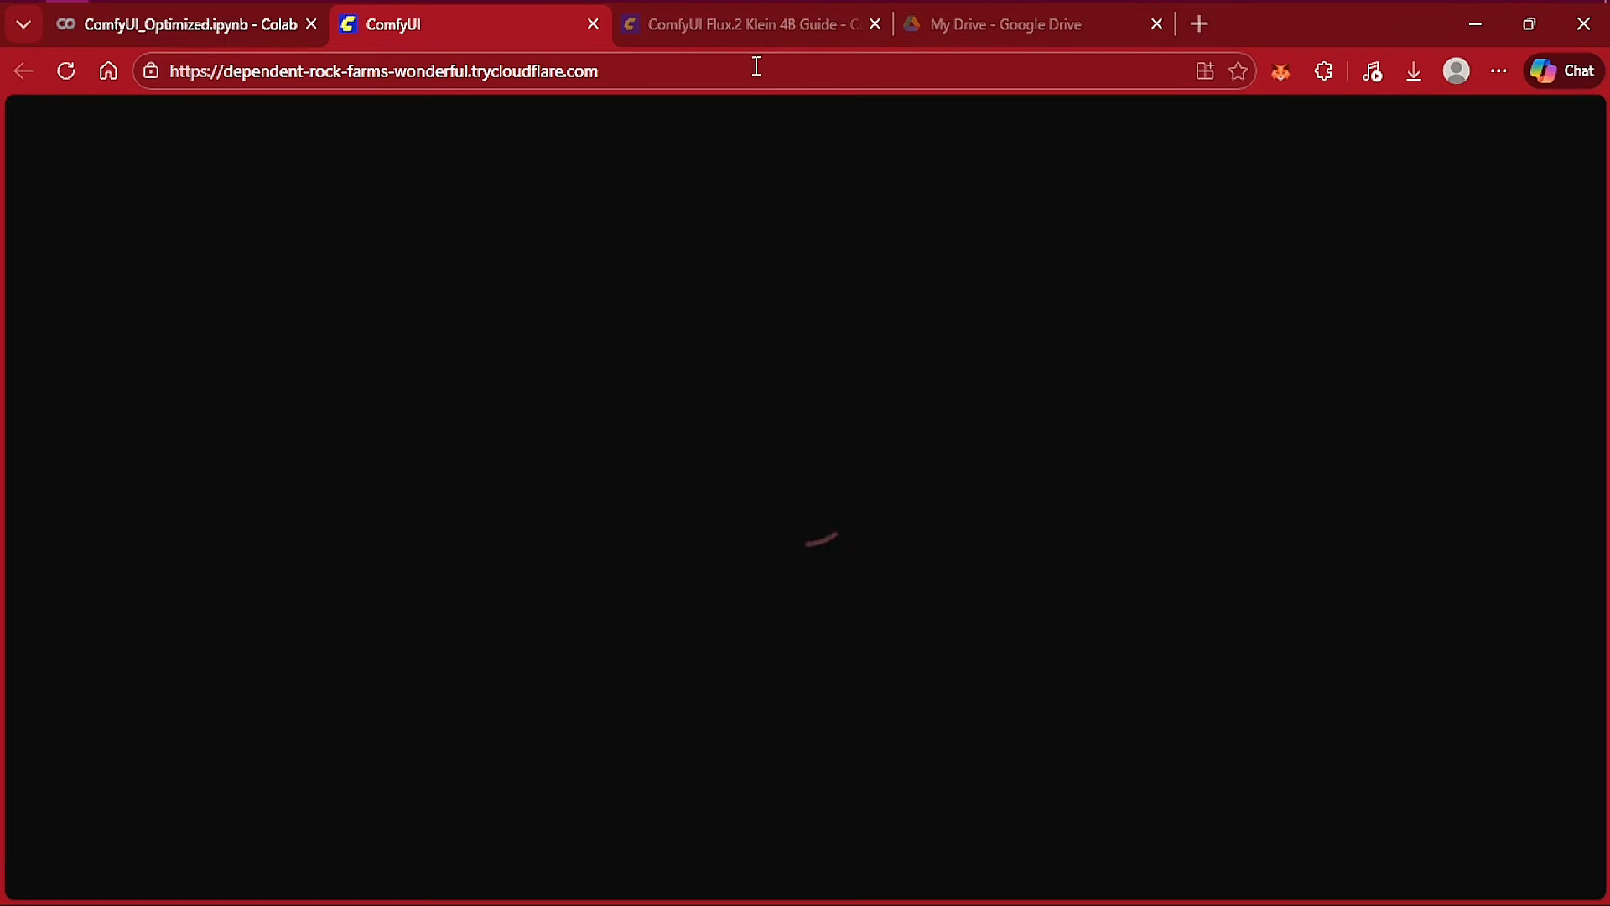
- Open the 4B Image Edit Distilled workflow JSON from the Flux.2 Klein guide and copy all its text into Notepad
left_click(755, 24)
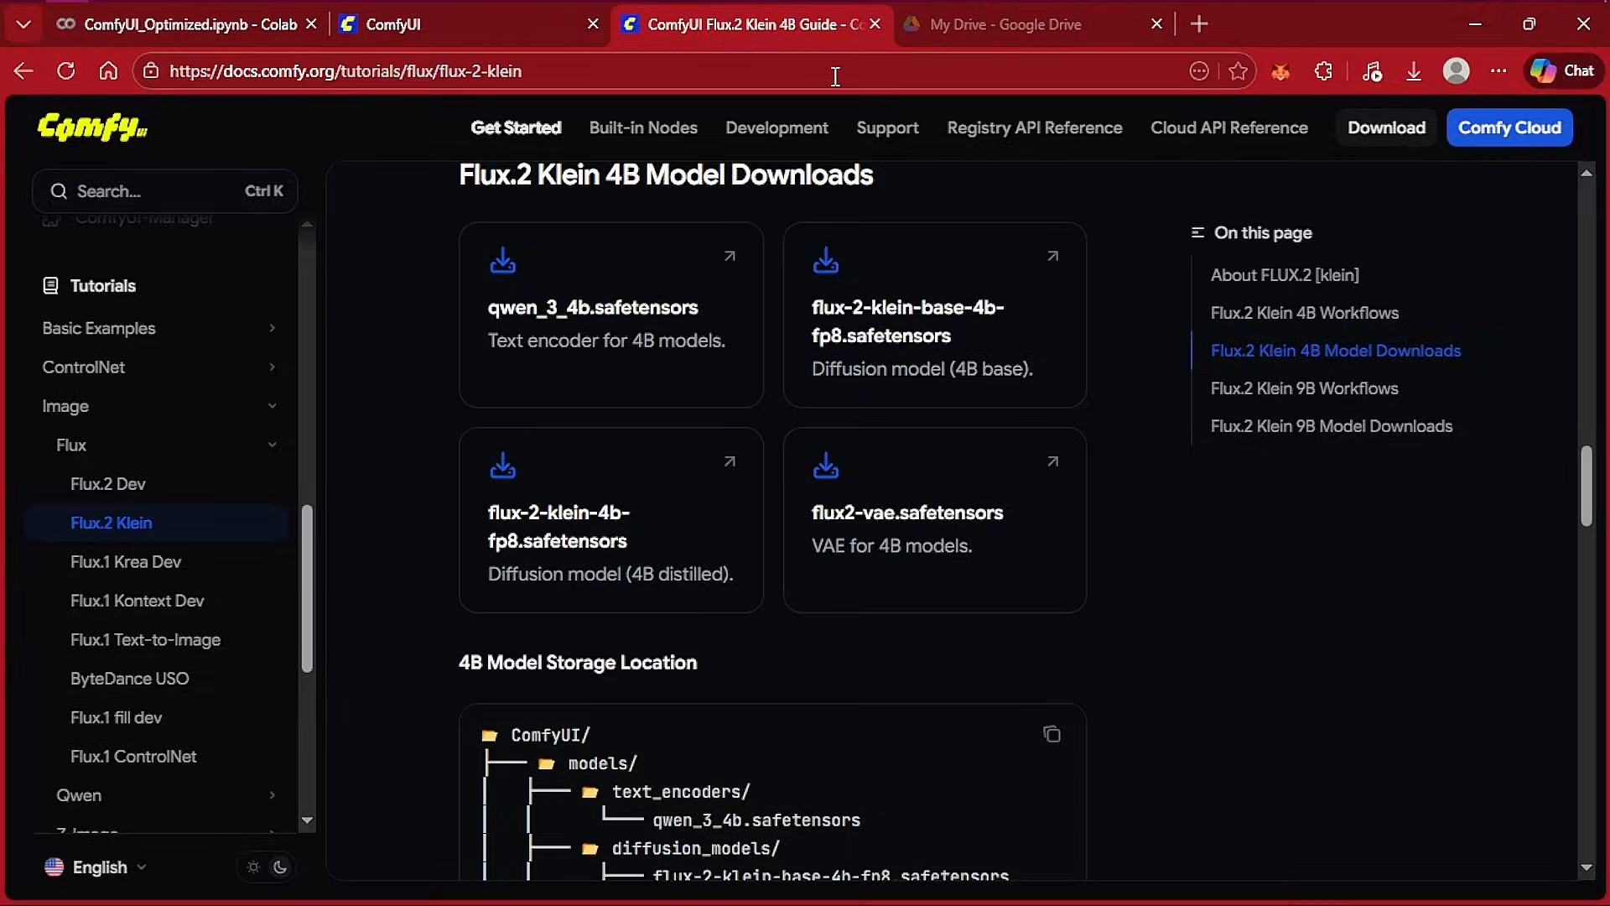
scroll(1566, 431, "up", 6)
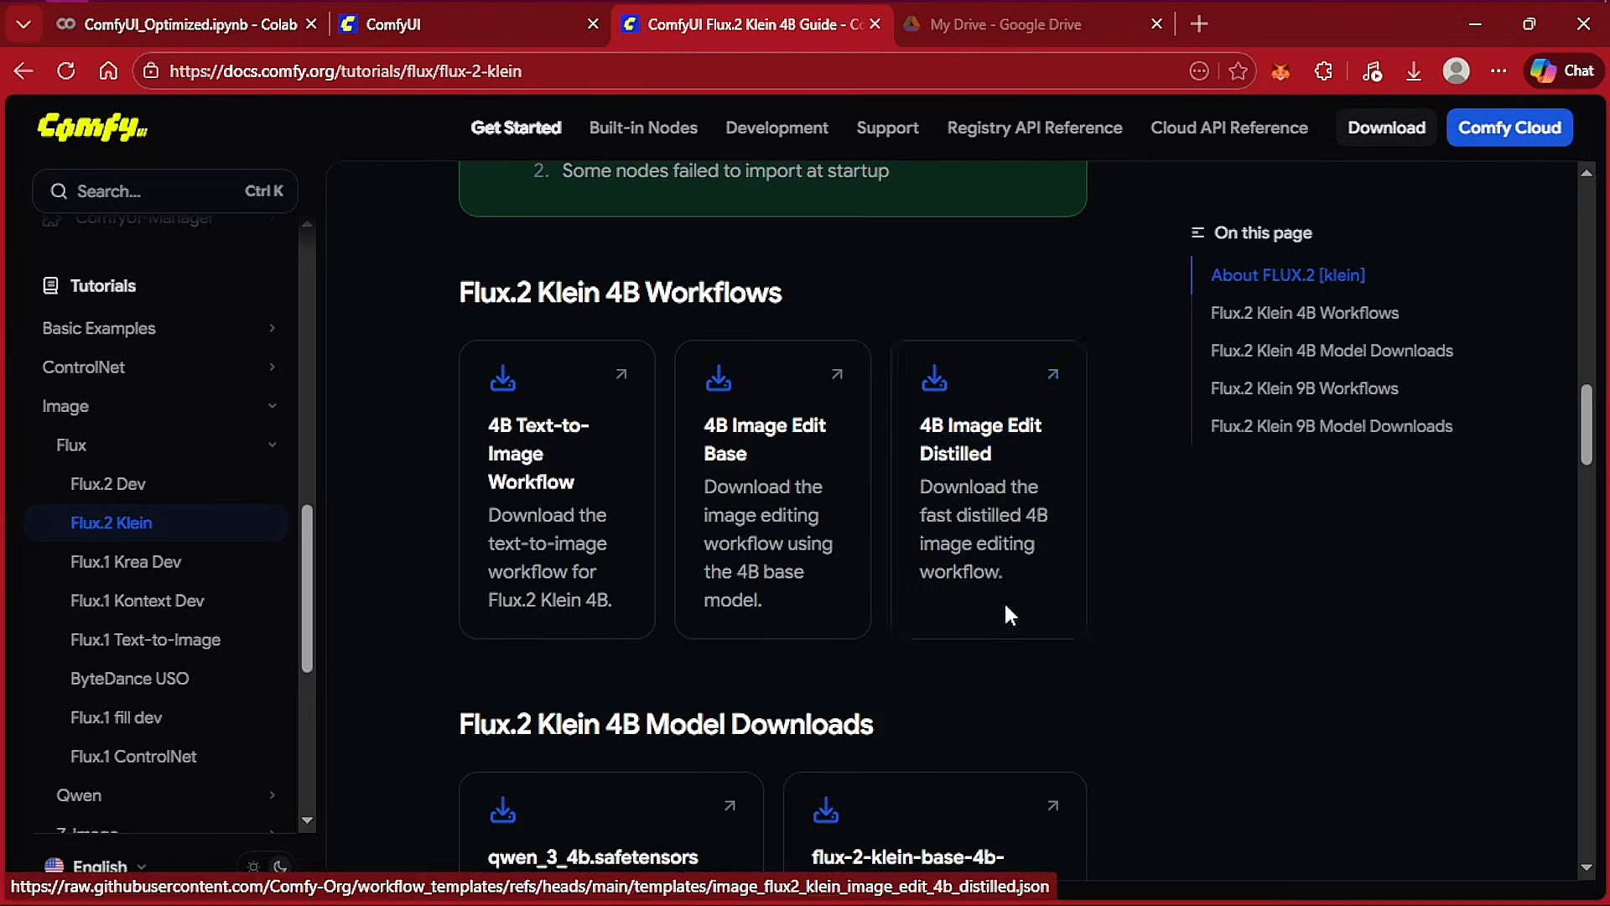
left_click_drag(686, 363, 870, 695)
left_click(943, 432)
key("ctrl+a")
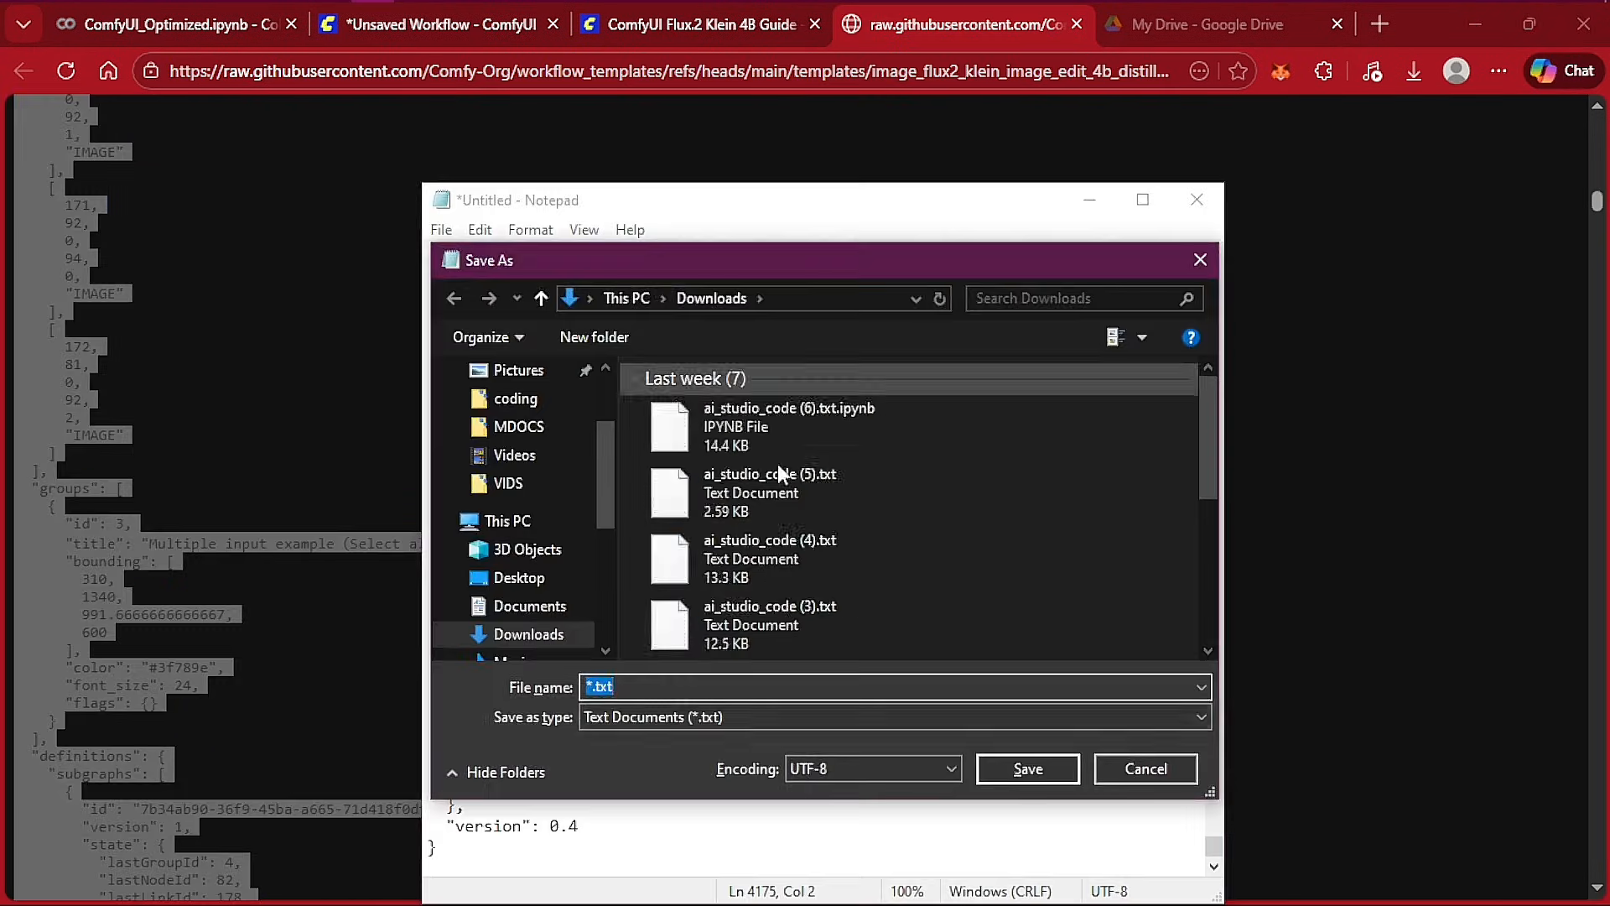
- Save the Notepad text in Downloads as "klein edit.json" with type All Files, and load it as a workflow in ComfyUI
left_click(772, 717)
left_click(772, 753)
left_click(650, 687)
type("klein edit.j")
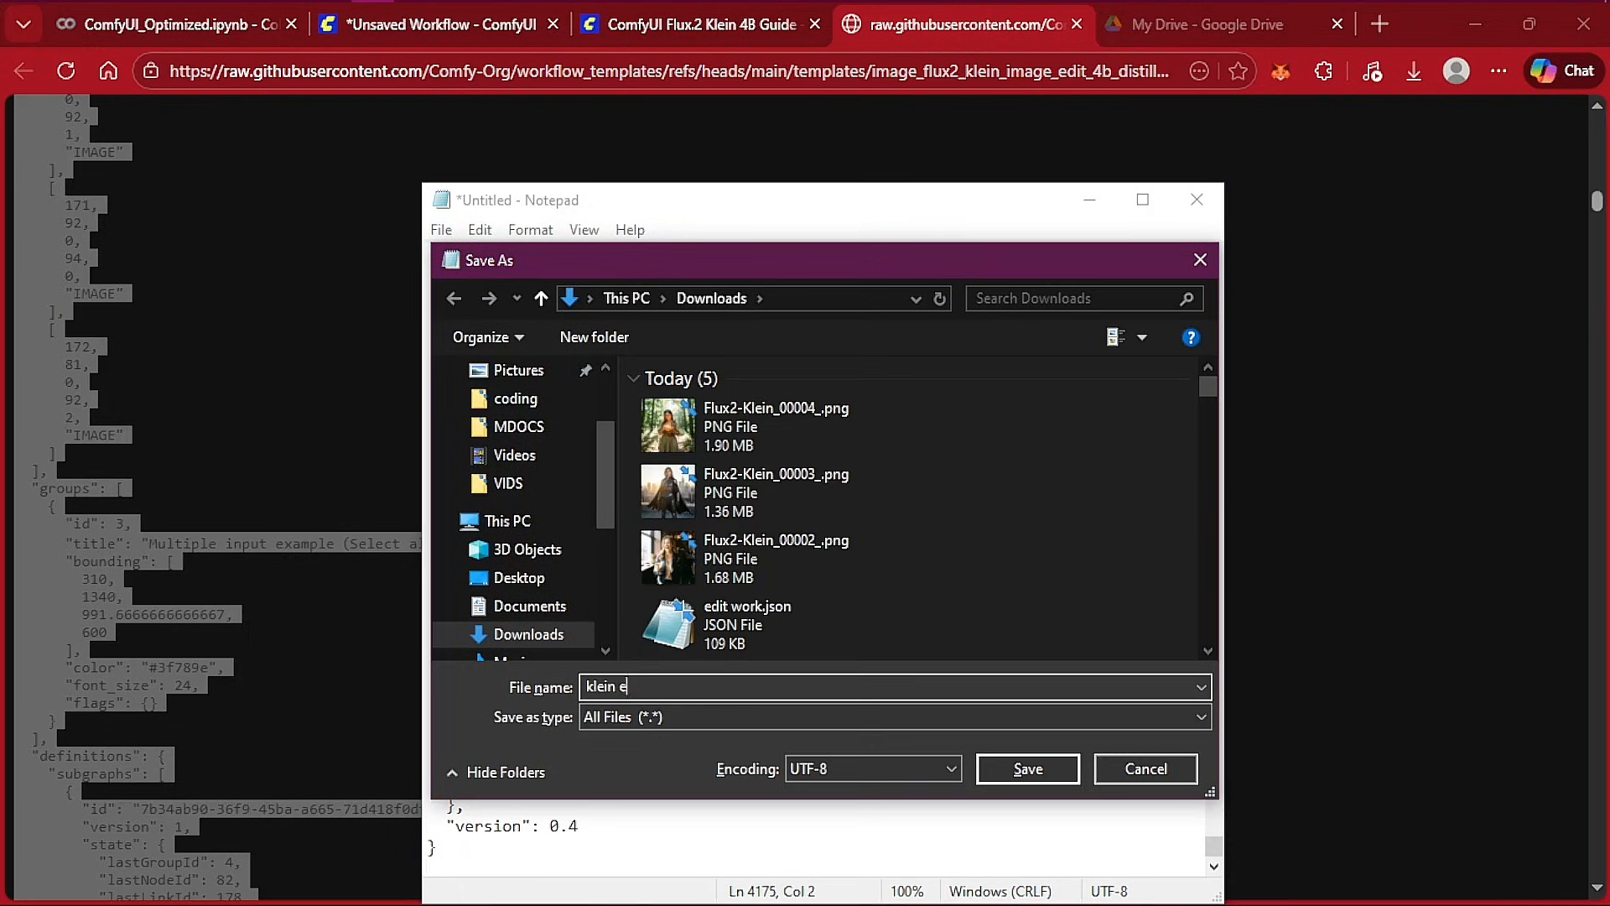
type("son")
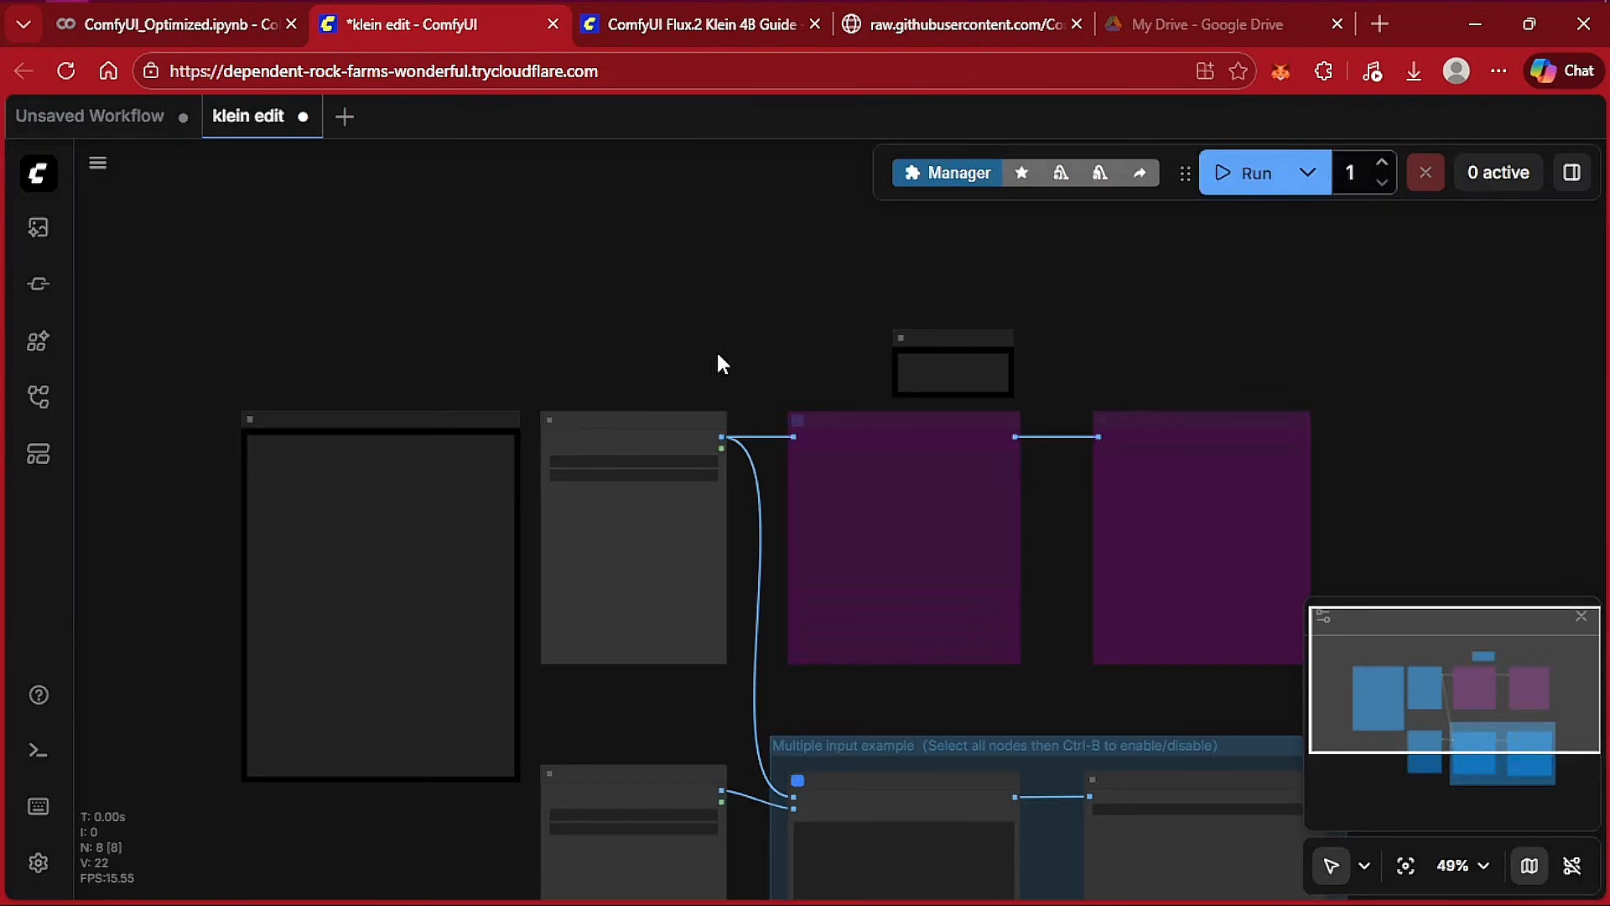
- Load Flux2-Klein_00004_.png into the upper Load Image node and Flux2-Klein_00002_.png into the lower one
scroll(719, 358, "up", 5)
left_click(1459, 866)
left_click_drag(395, 575, 405, 769)
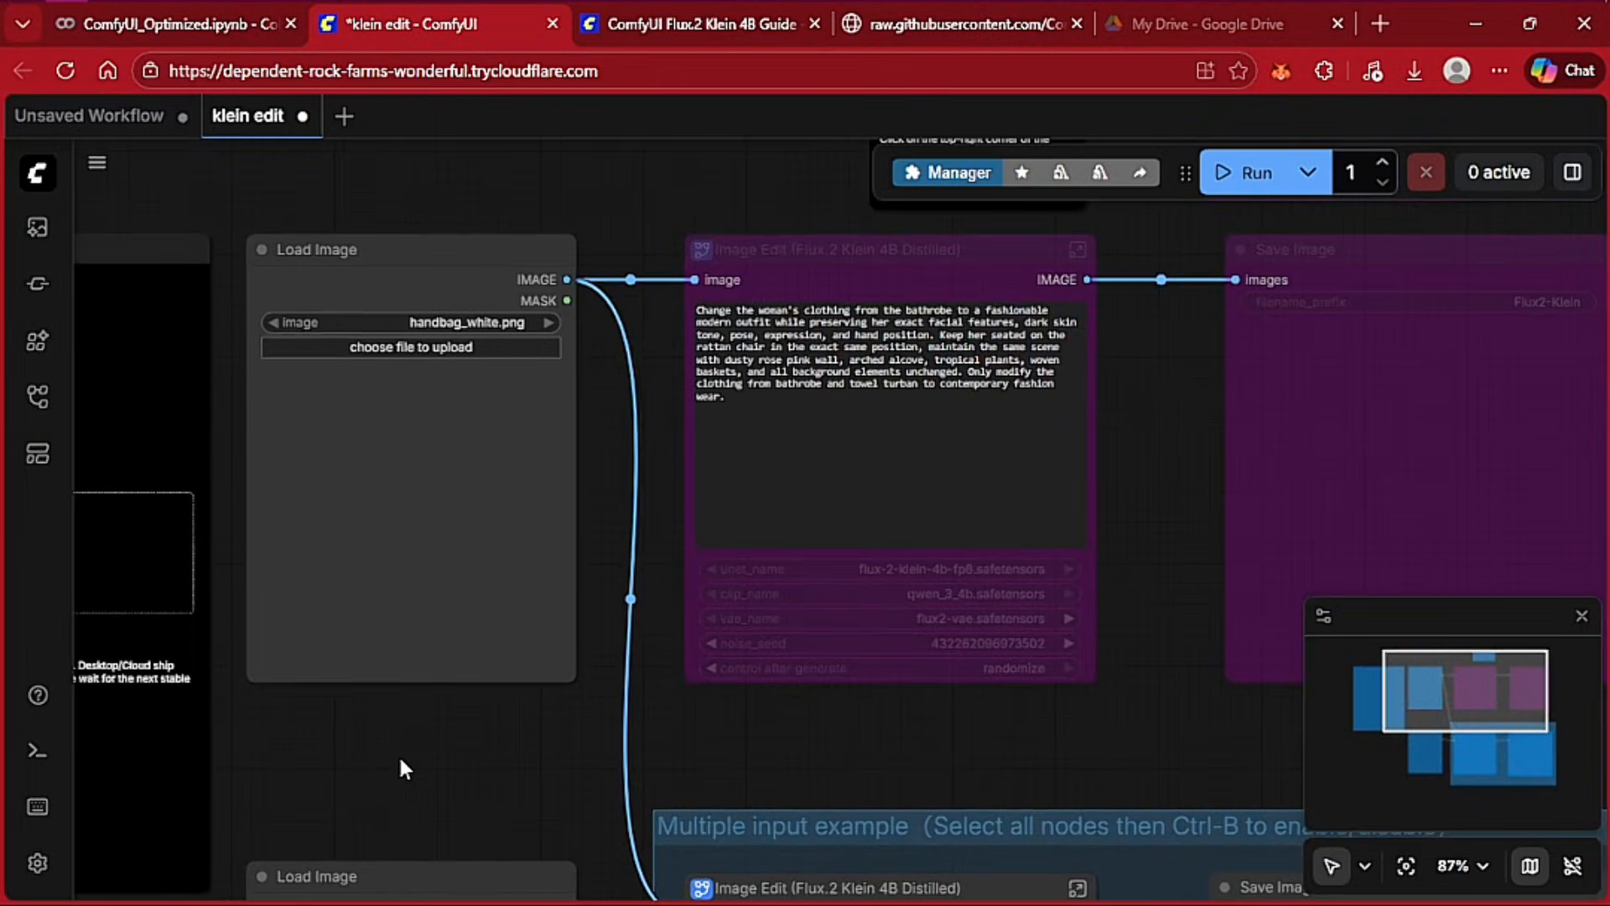
left_click_drag(399, 769, 689, 736)
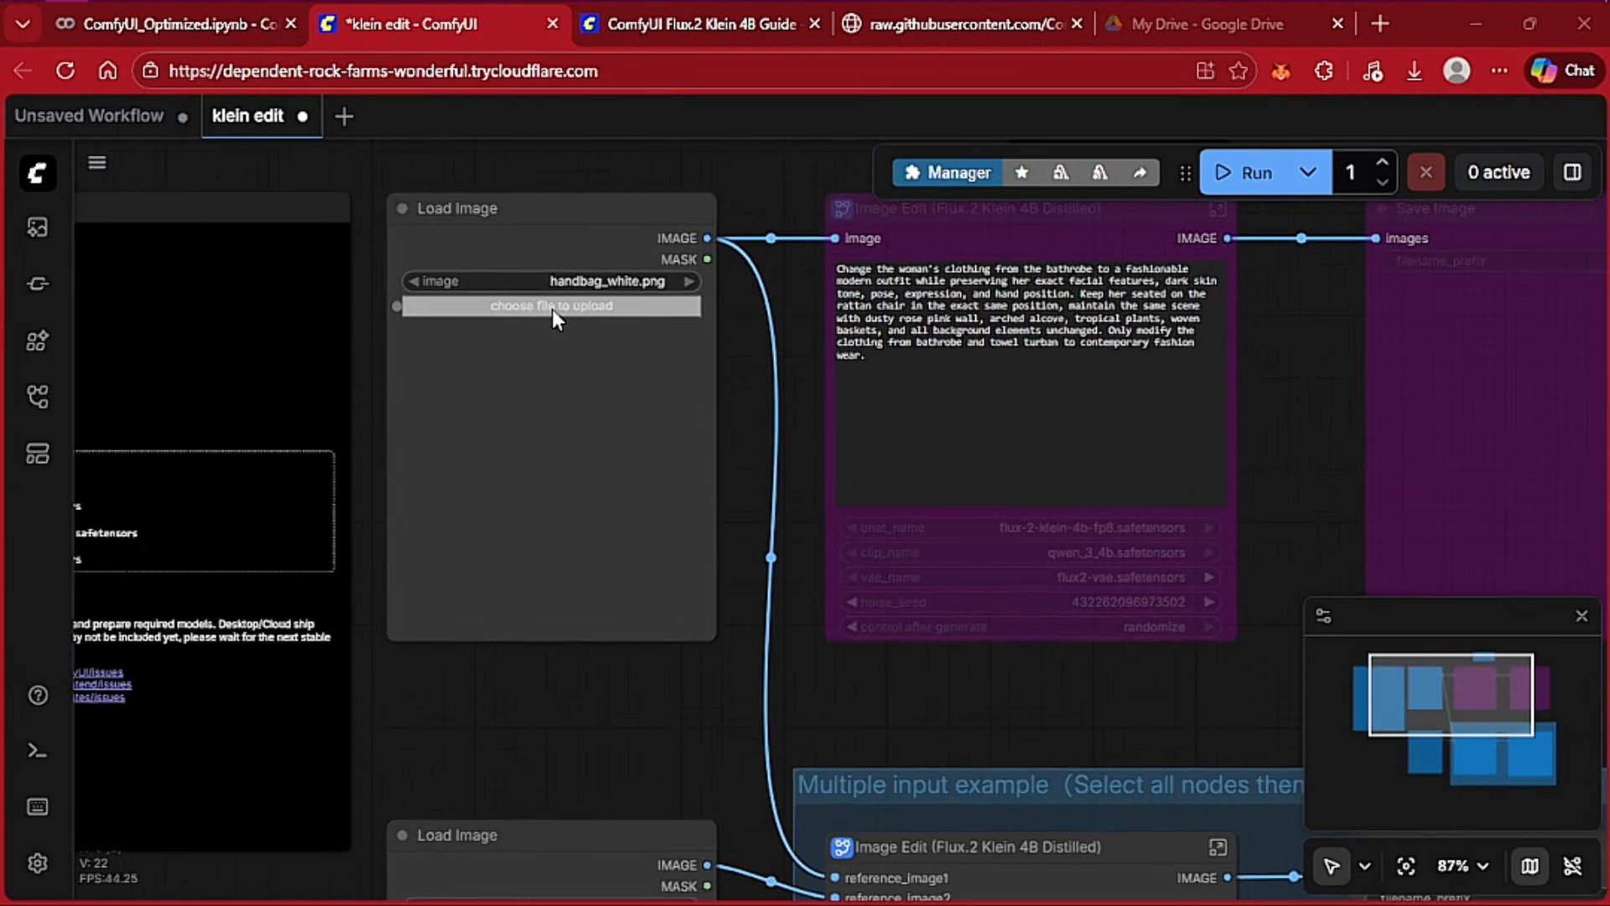
scroll(613, 587, "down", 5)
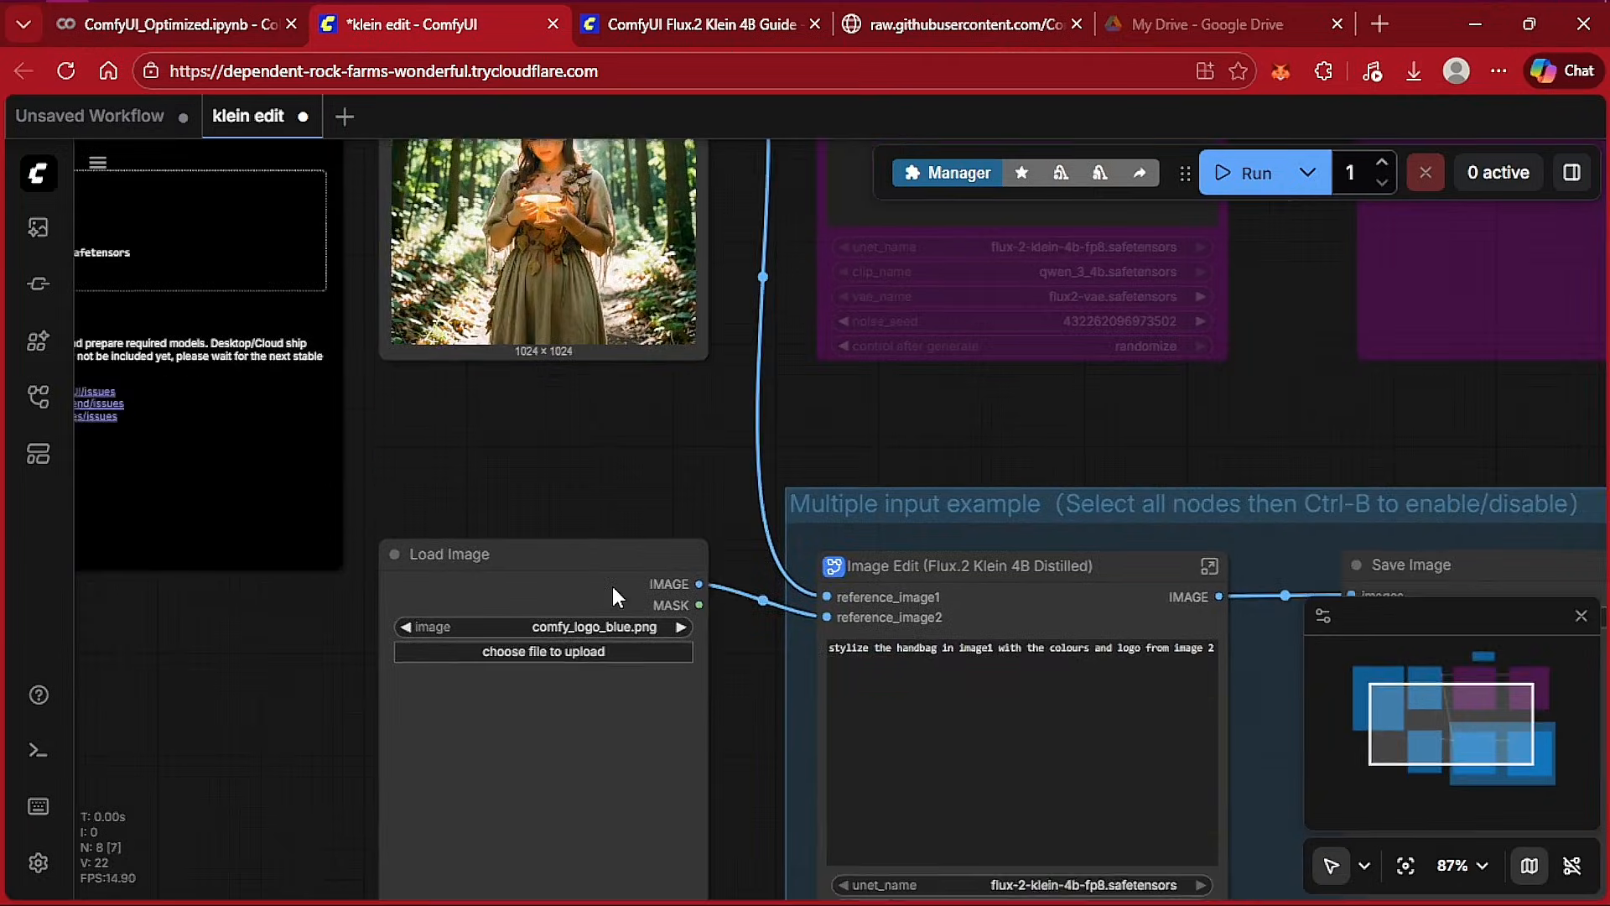
left_click_drag(651, 431, 499, 475)
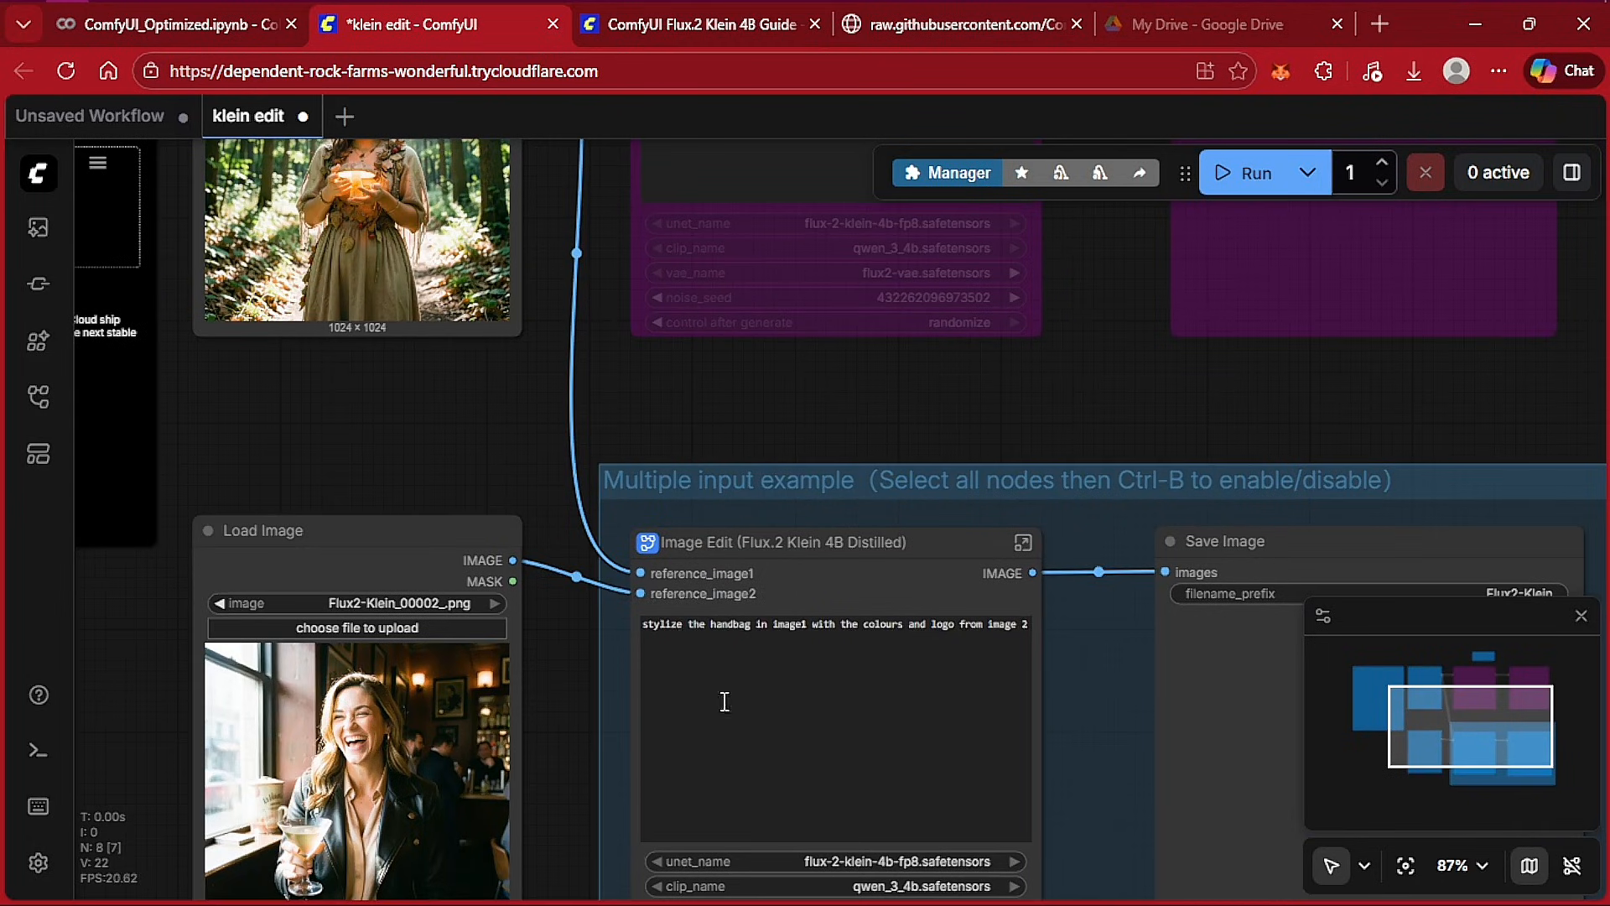
- Replace the prompt of the Image Edit node in the Multiple input example group with "they are running in the forest"
left_click(735, 657)
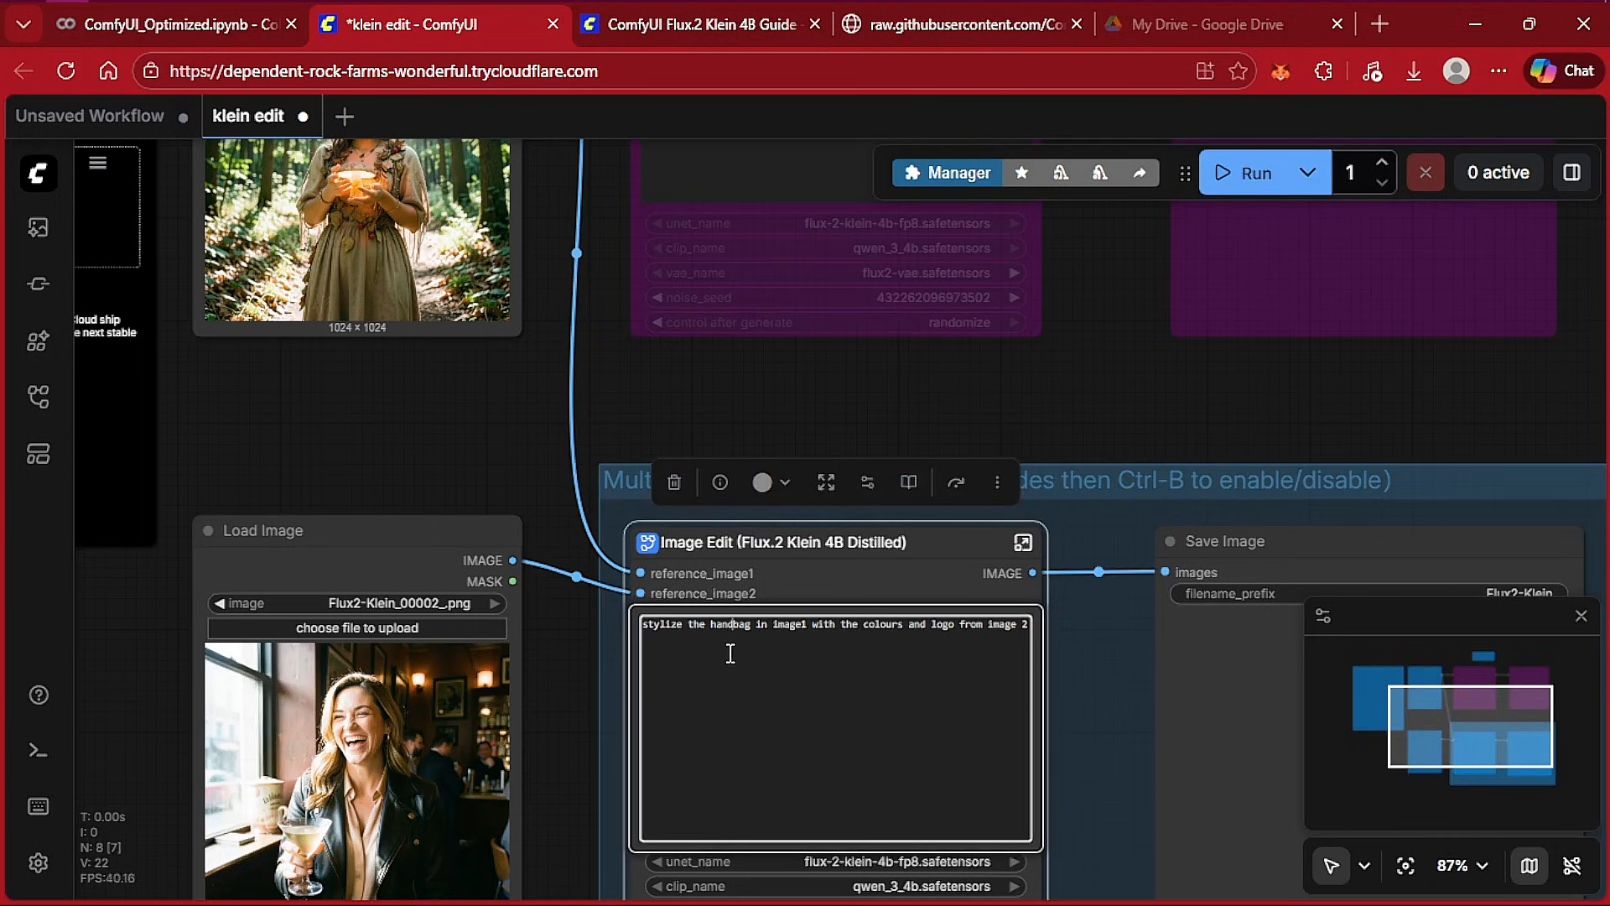
key("ctrl+a")
type("they are running i")
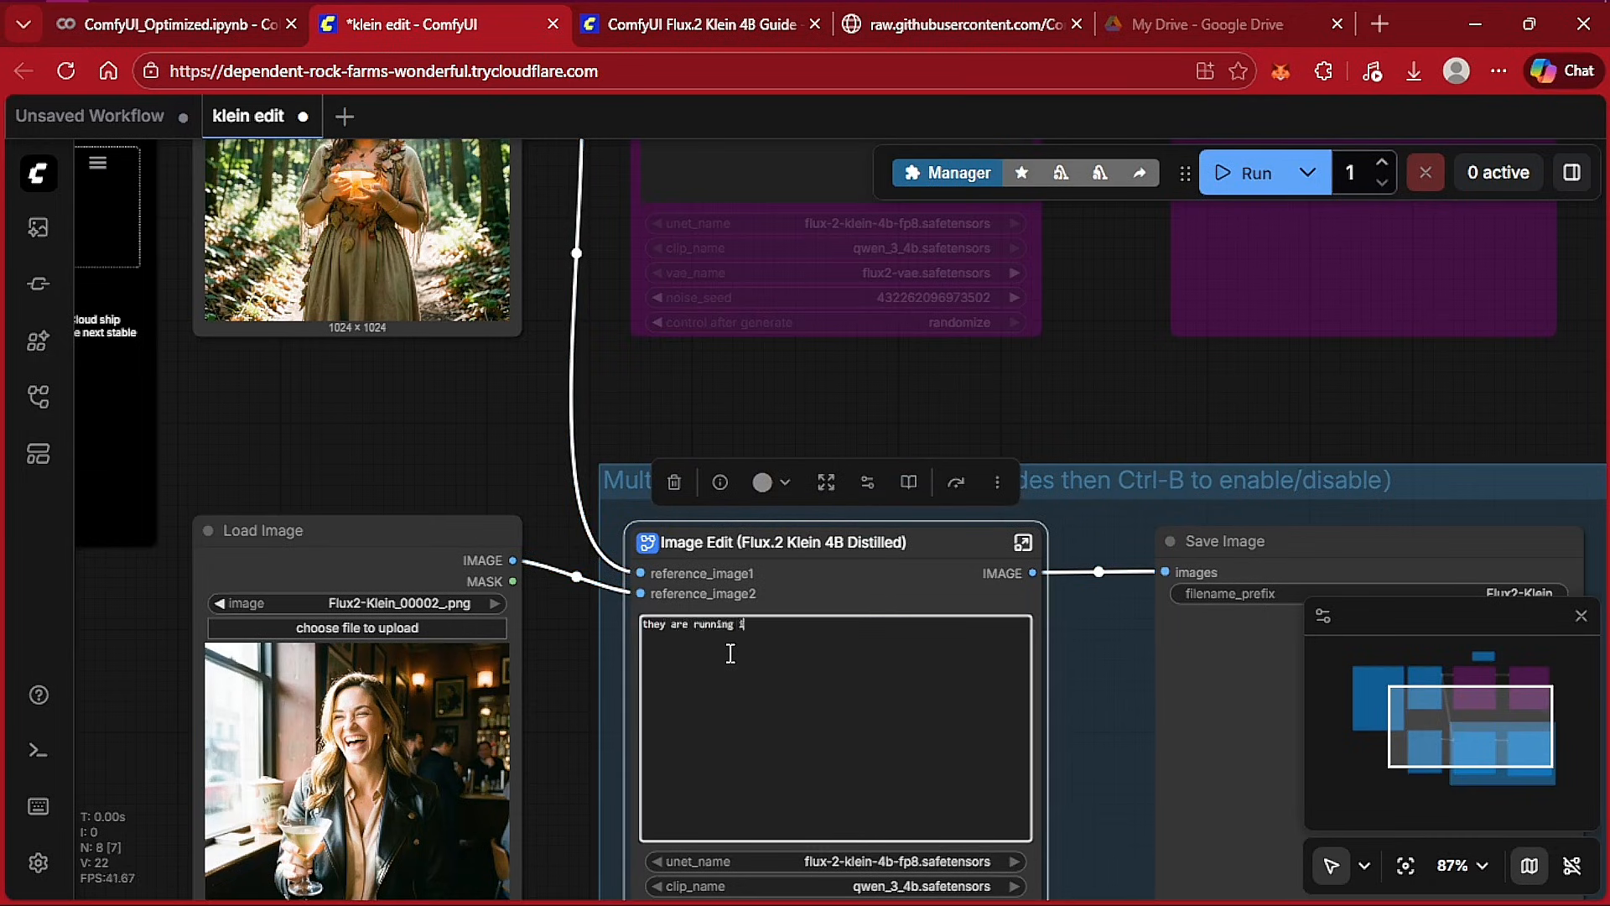
type("n the forest")
left_click_drag(550, 741, 683, 523)
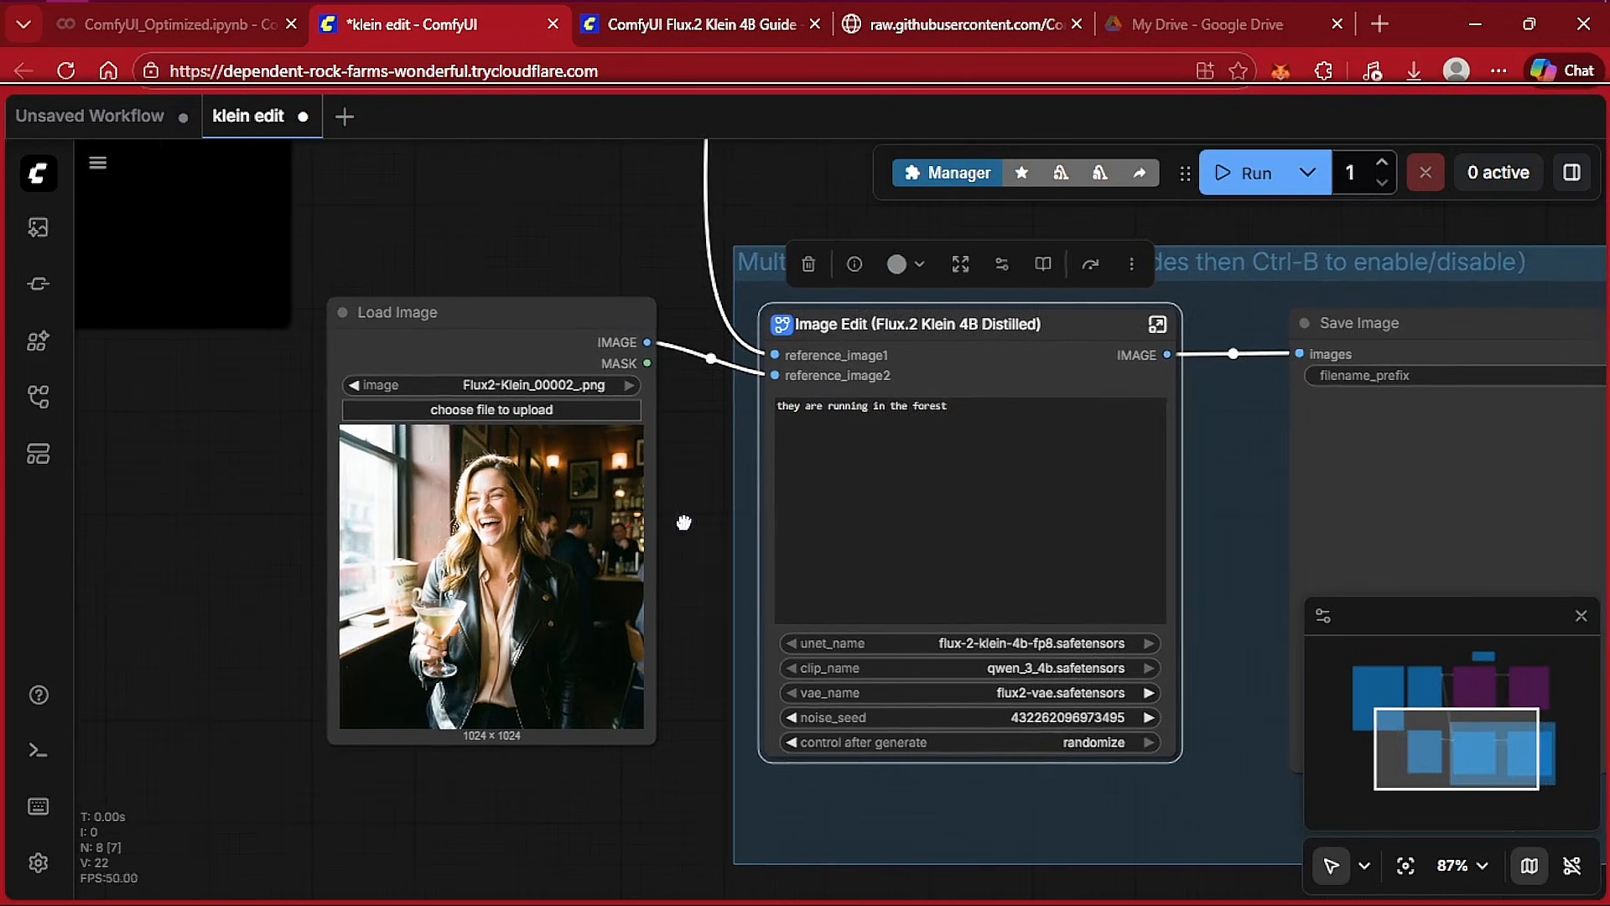
- Search the settings for "preview" and check the live preview method and the preview image format
left_click(39, 864)
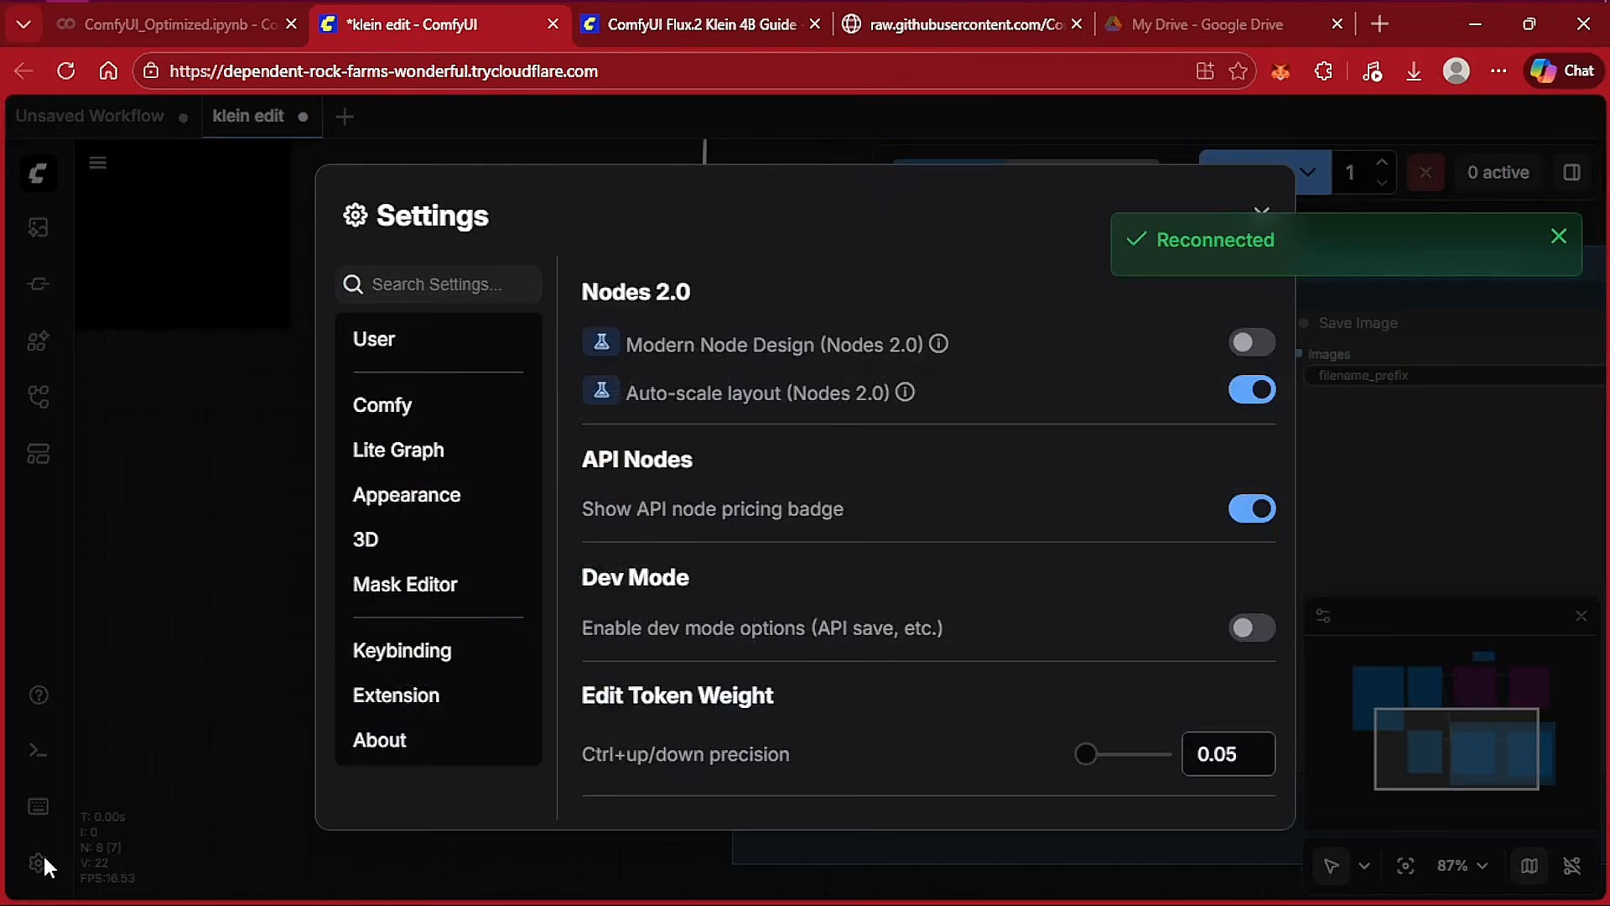
left_click(460, 286)
type("preview")
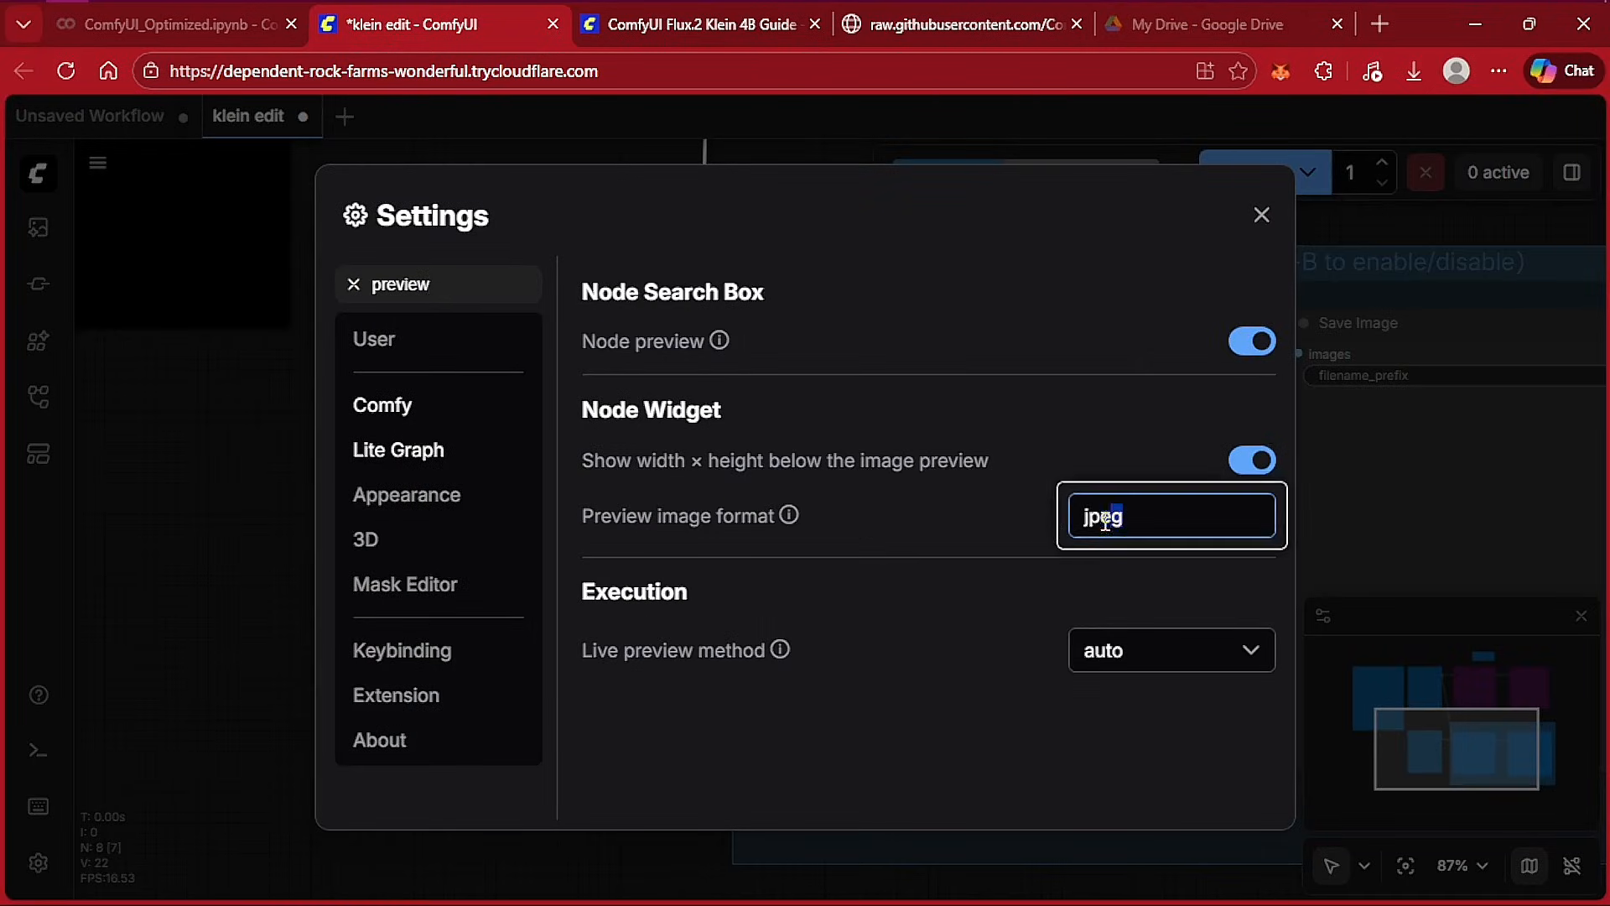
left_click(1136, 653)
left_click(1111, 512)
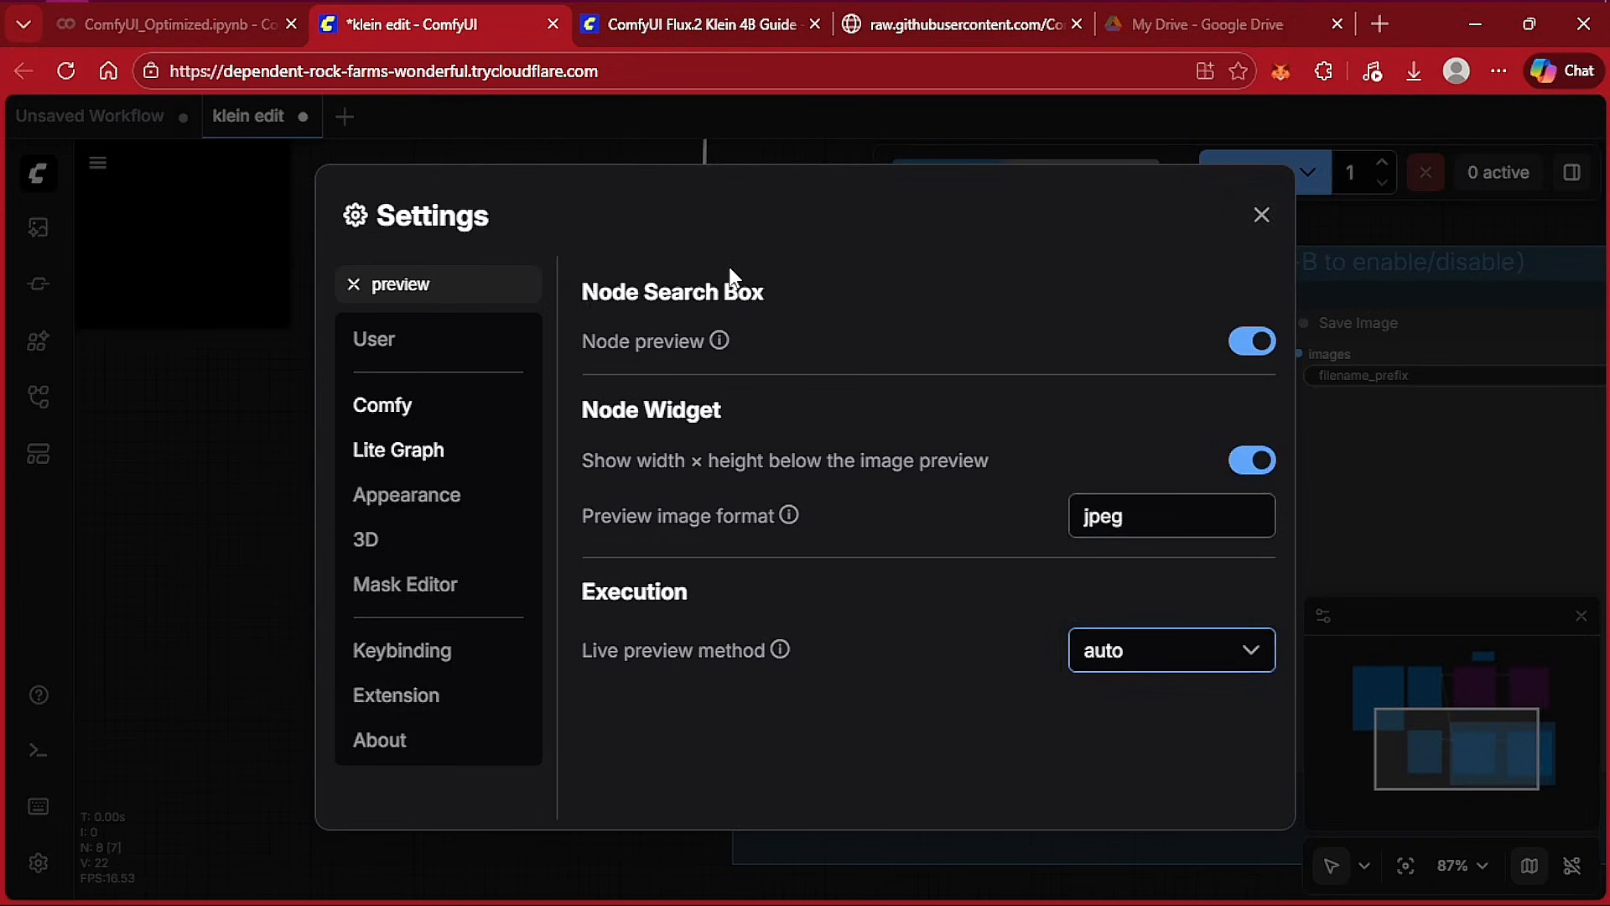
left_click(1262, 218)
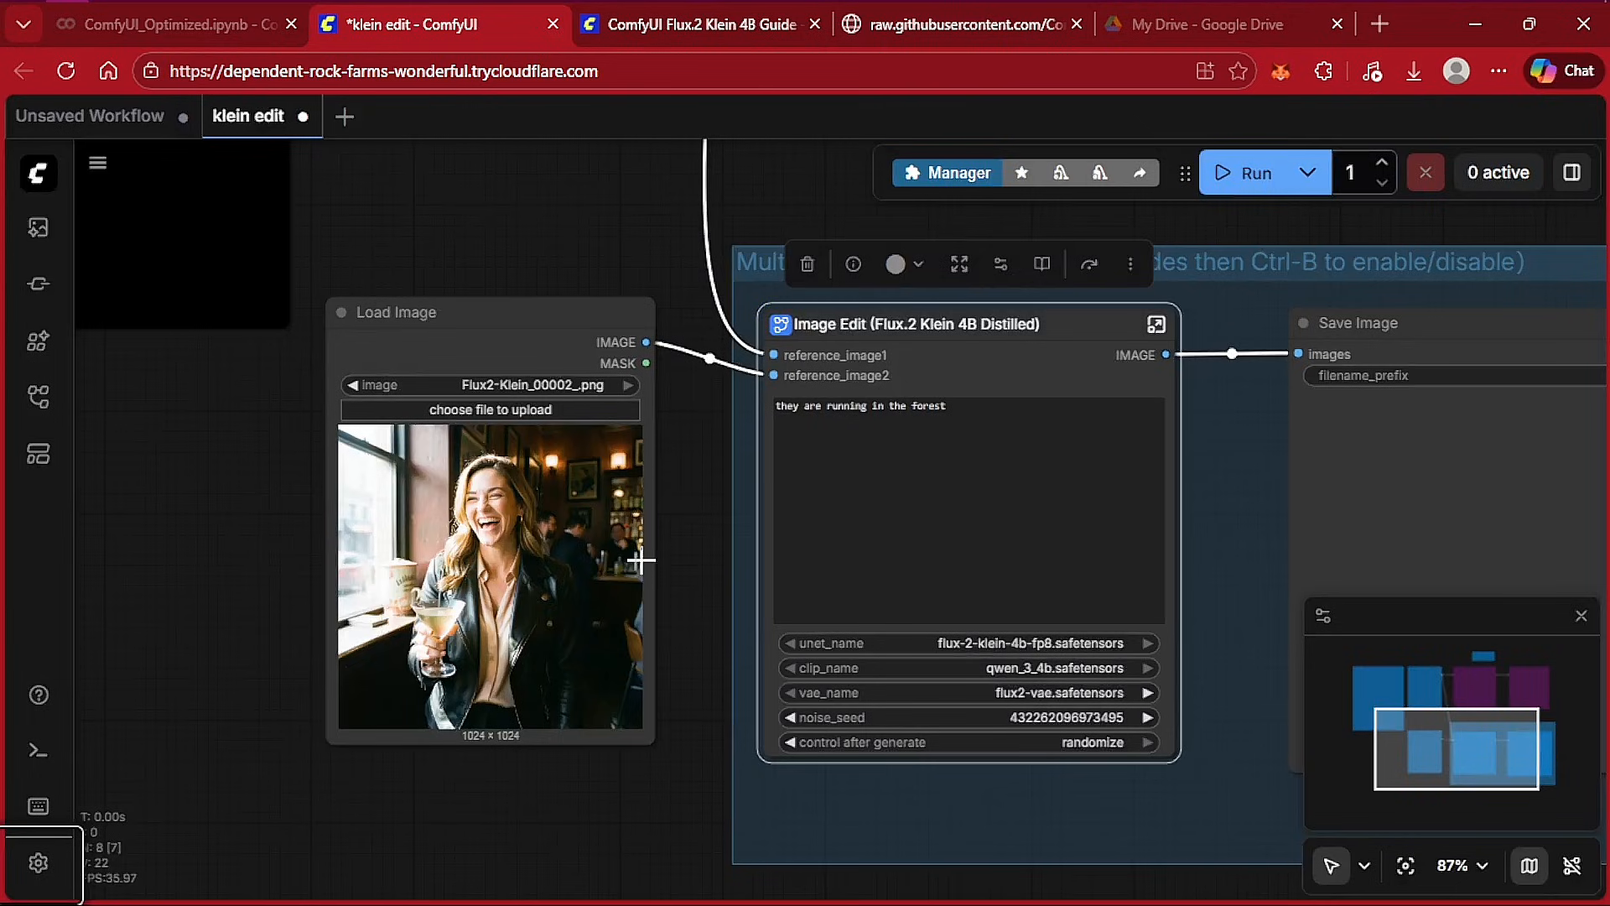
- Run the klein edit workflow once and follow the Multiple input example nodes while the image generates
left_click(1222, 176)
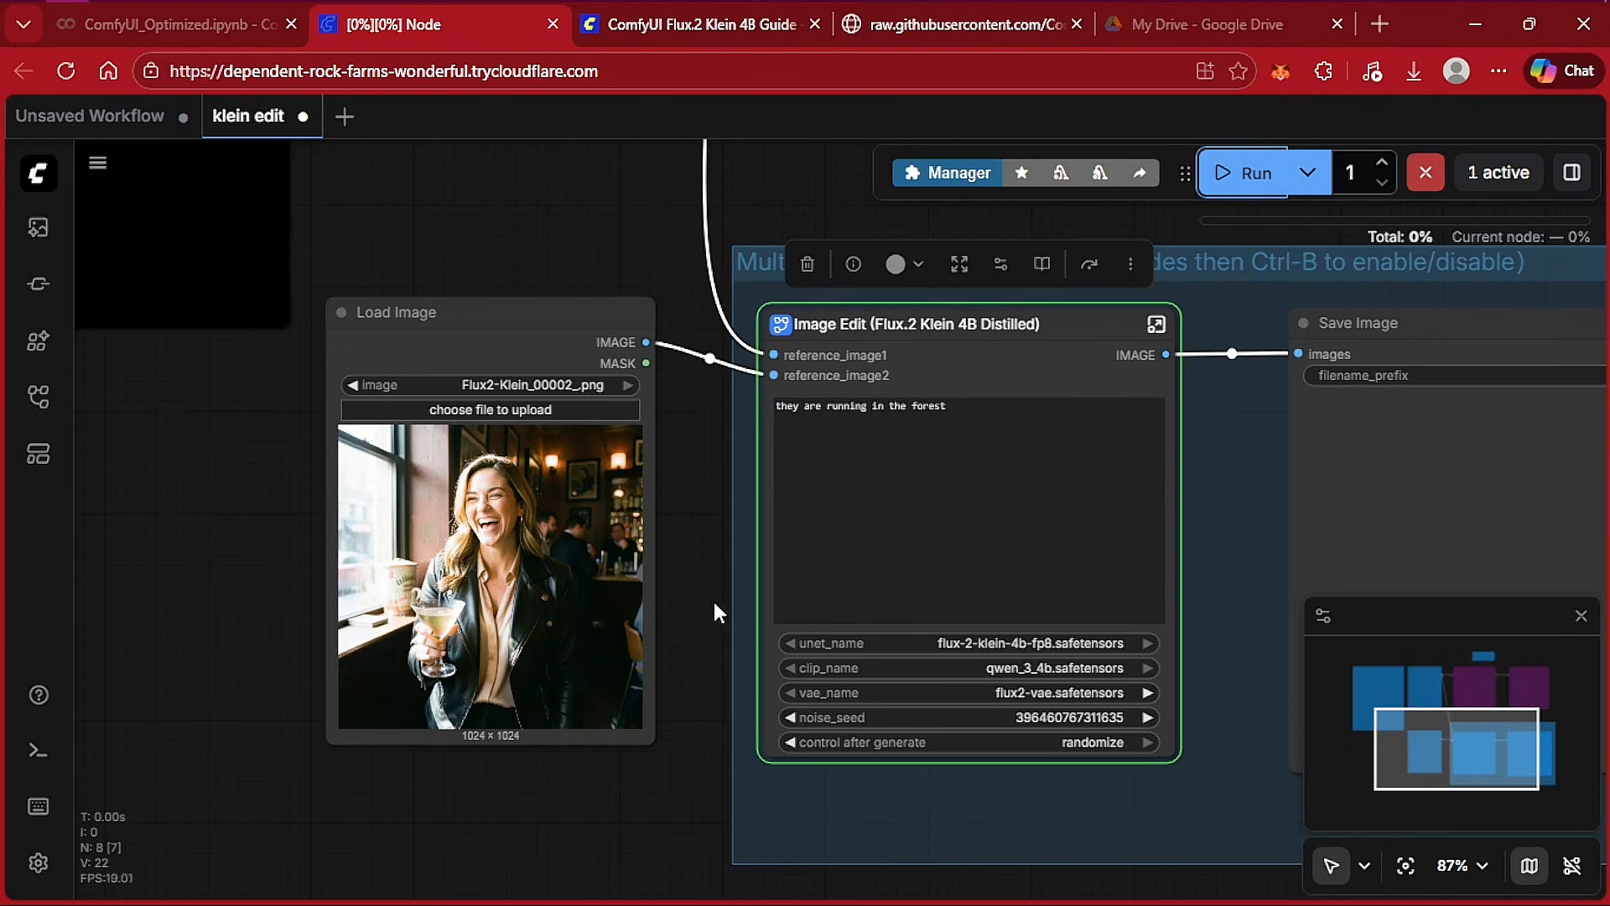
scroll(713, 601, "up", 5)
left_click_drag(441, 244, 432, 399)
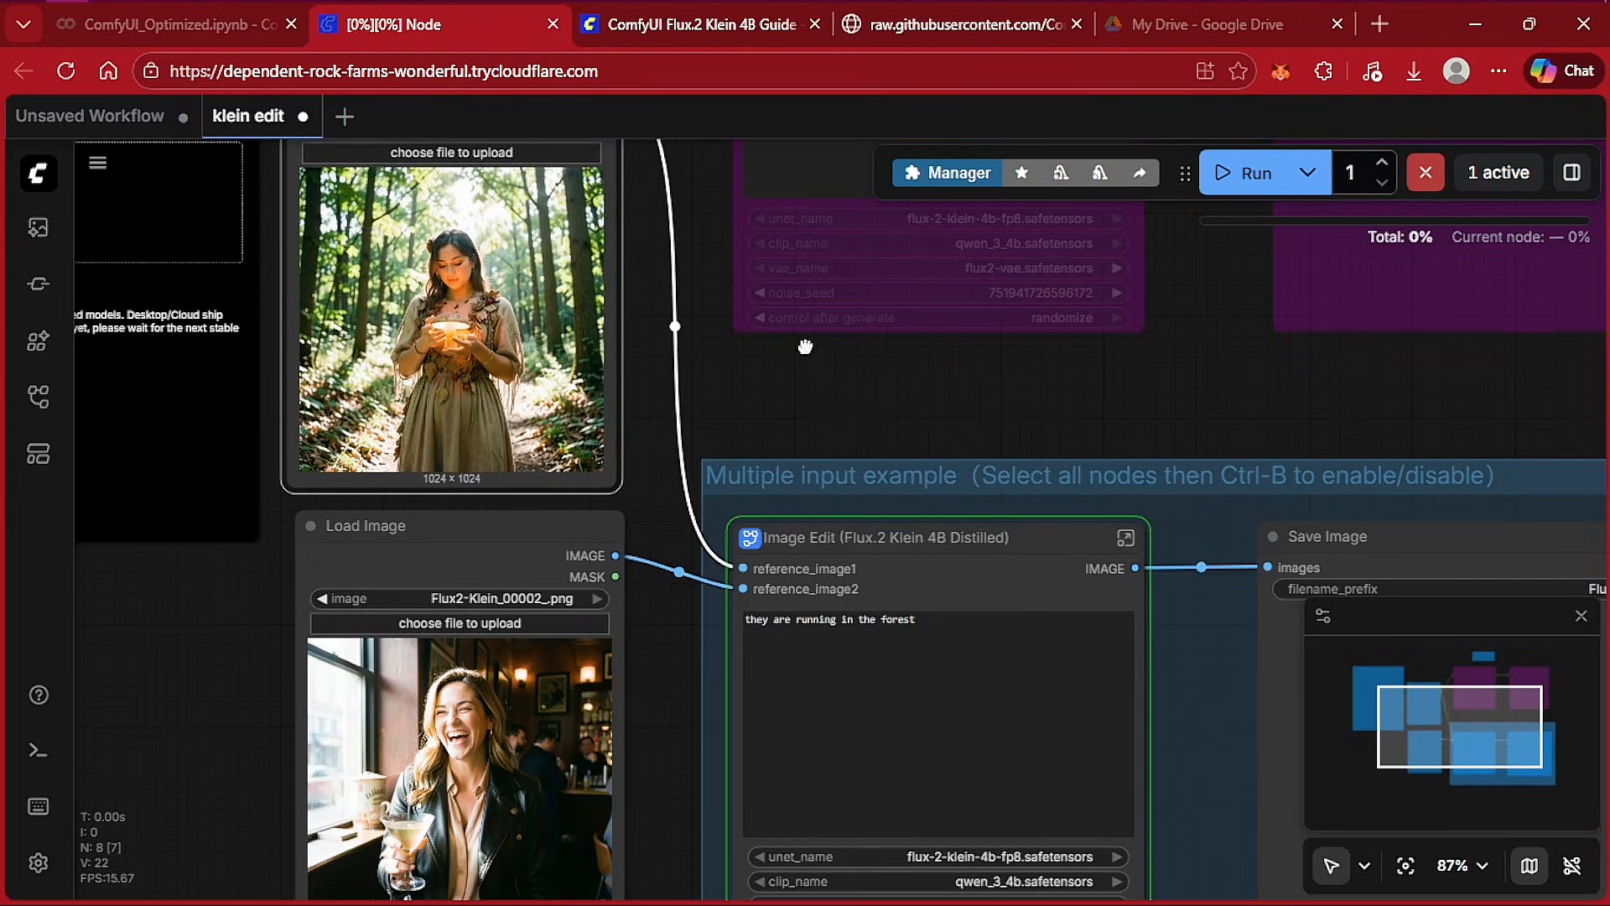
left_click_drag(805, 347, 627, 301)
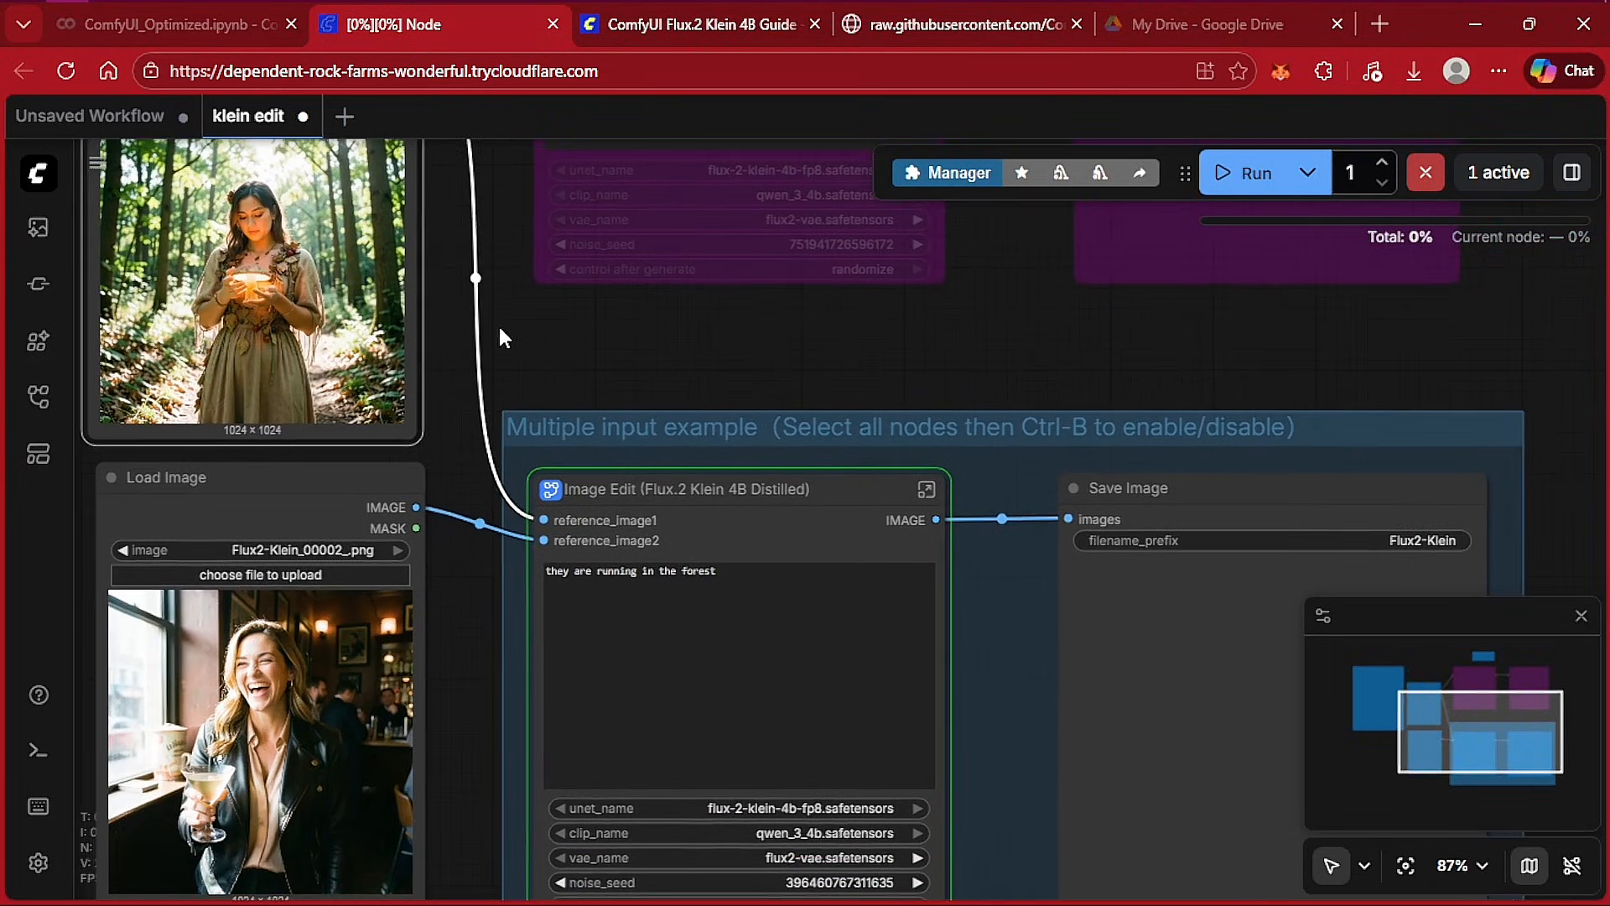
scroll(669, 361, "down", 4)
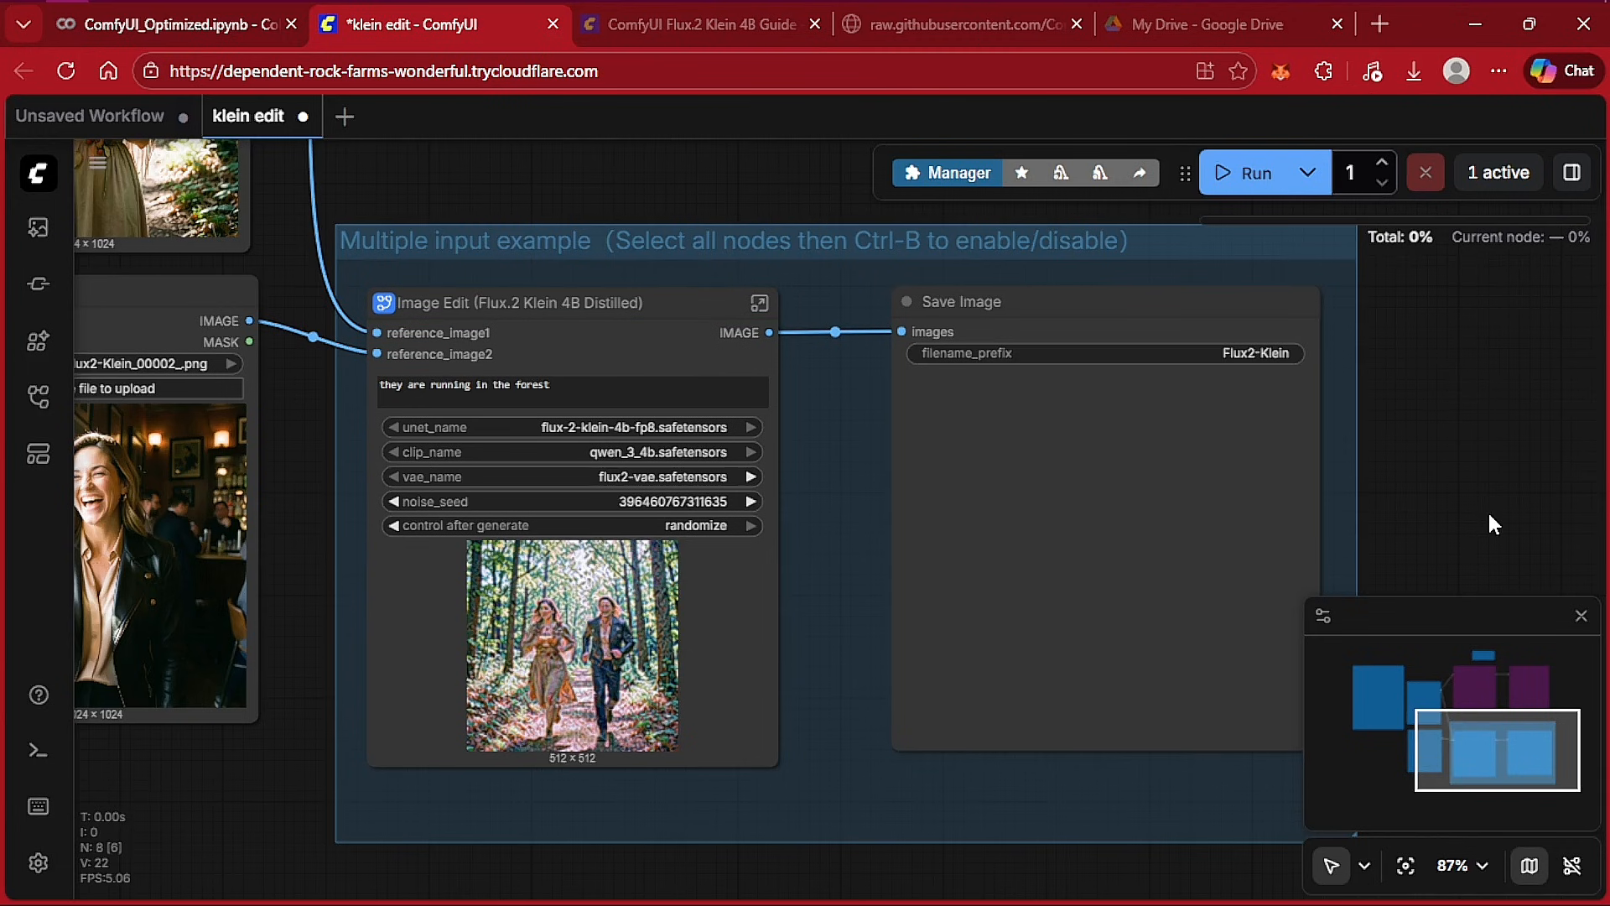
- Examine the generated forest image in the Multiple input example's Save Image node, both close up and alongside its neighbouring nodes
left_click(1459, 866)
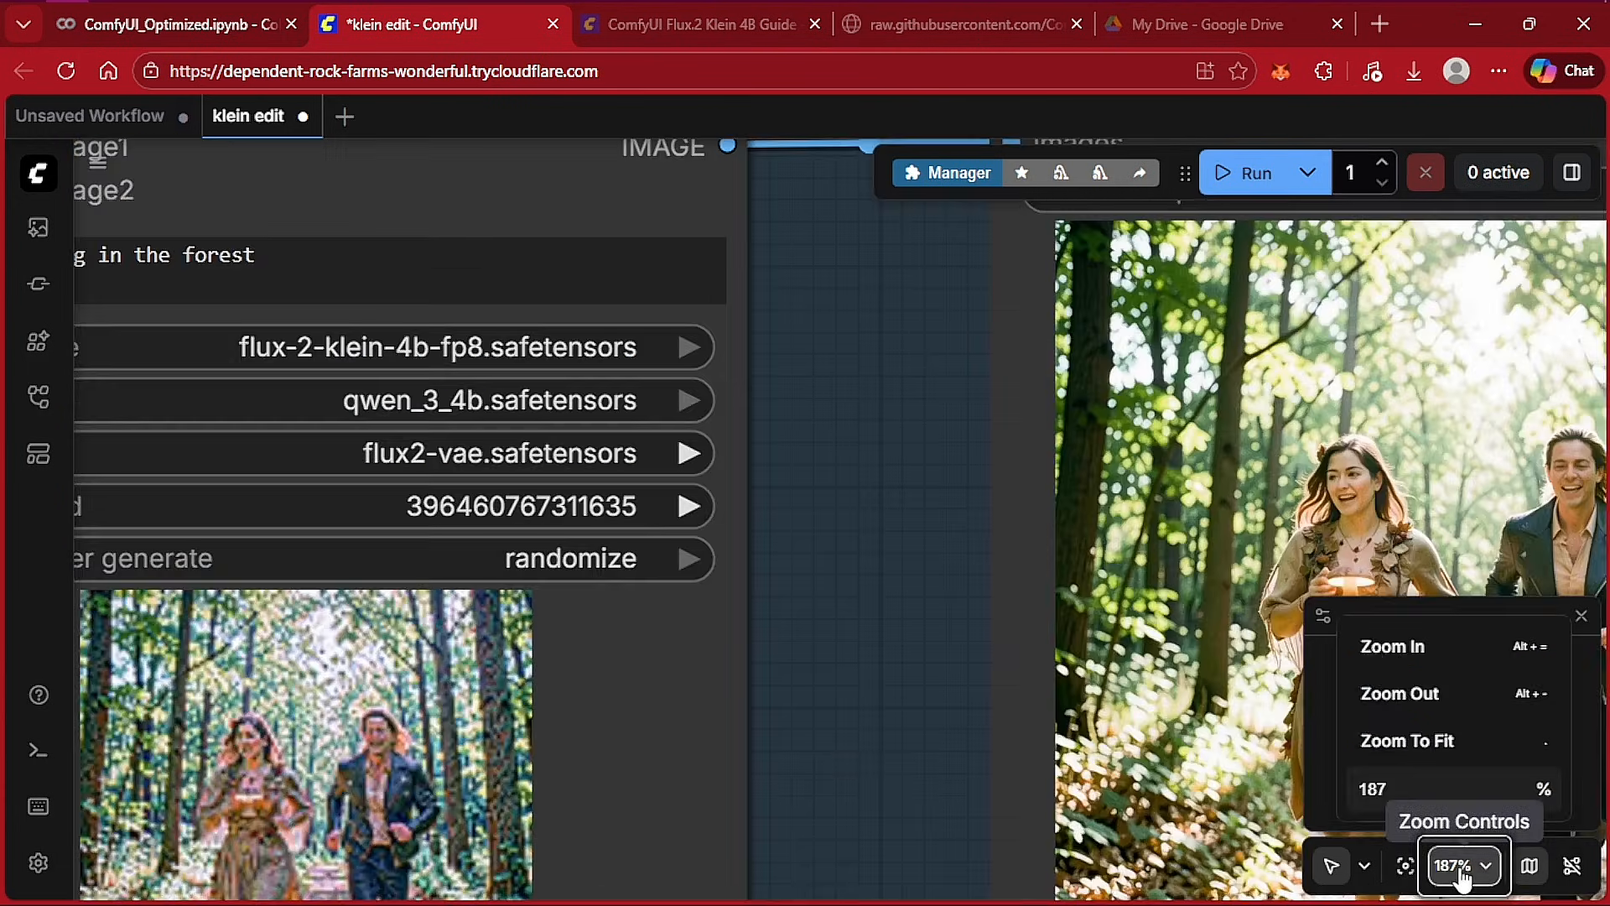
left_click(1483, 723)
left_click_drag(1483, 723, 1528, 755)
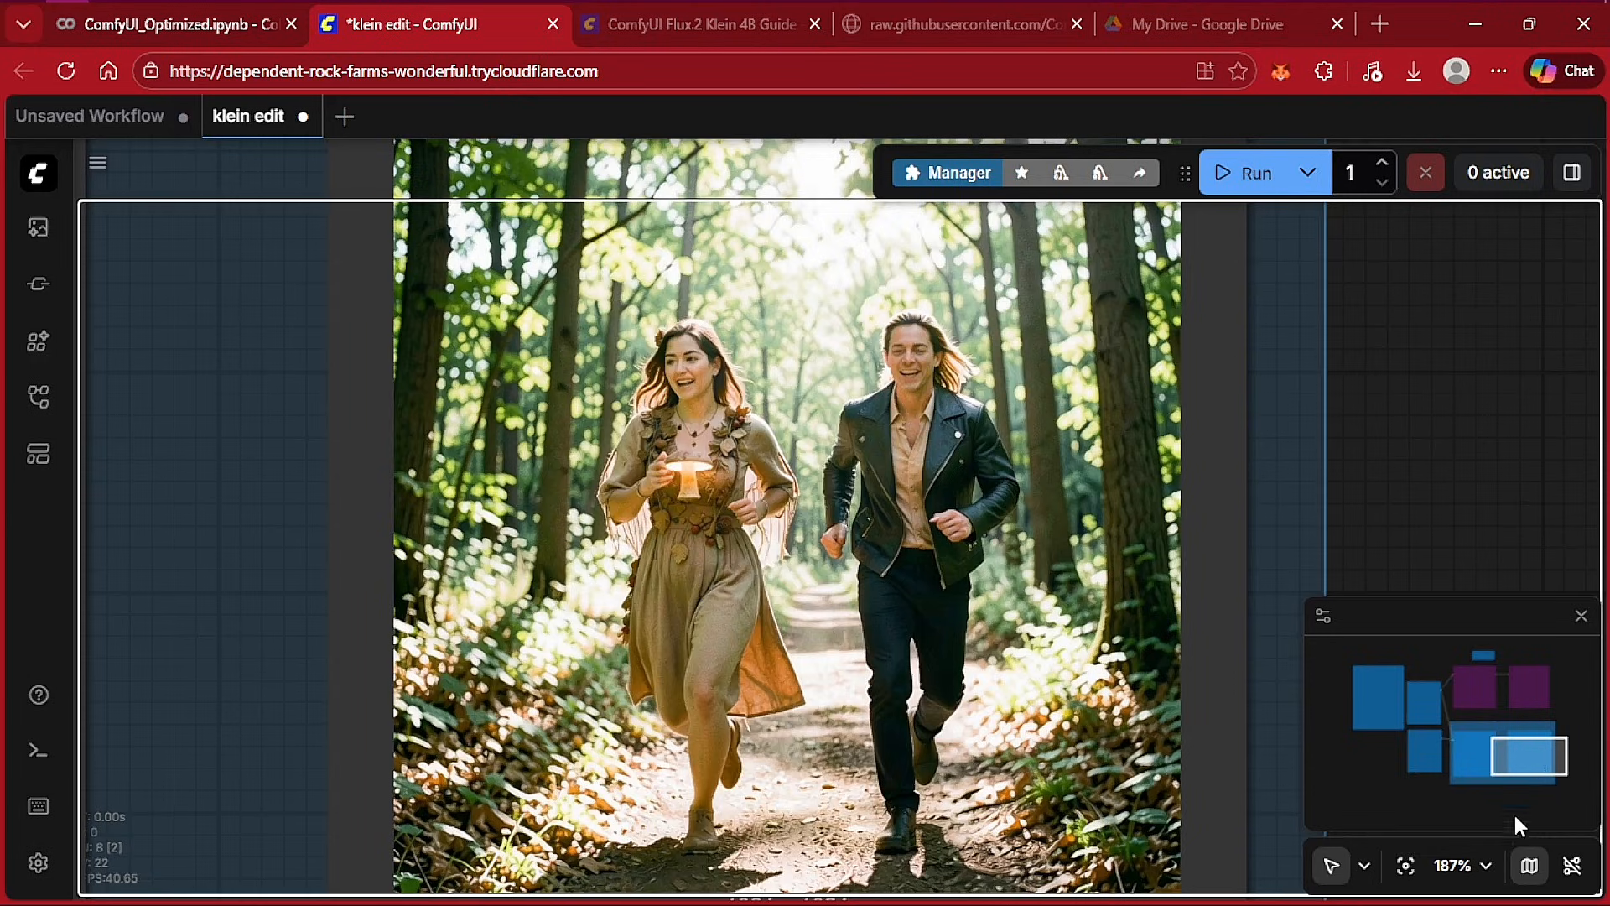
left_click(1474, 874)
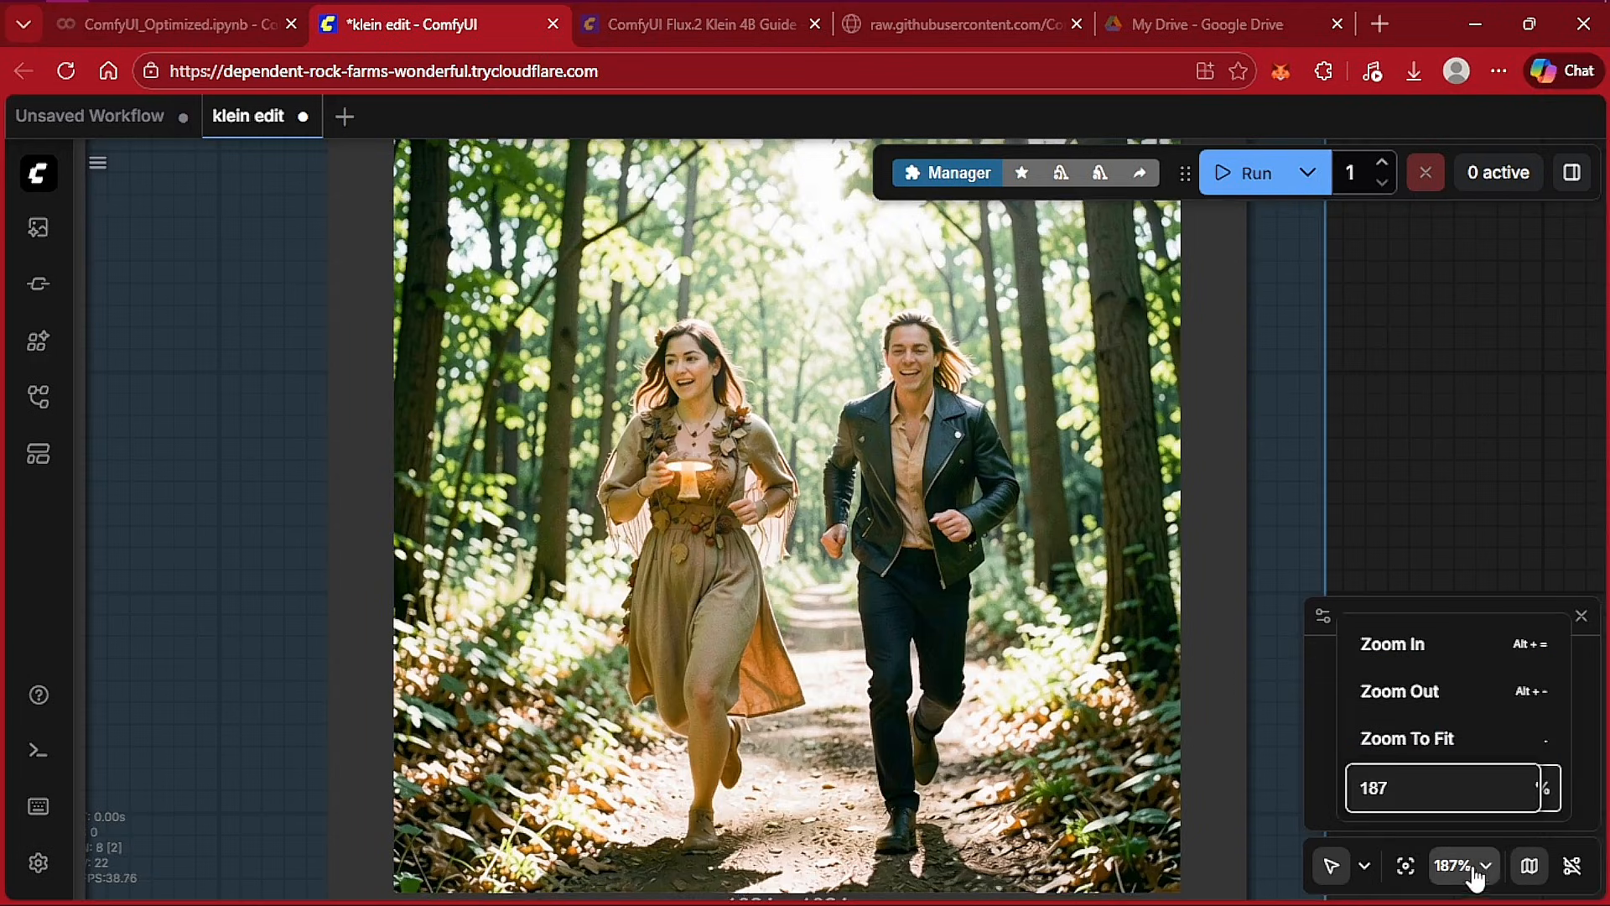
left_click(1524, 696)
left_click(1524, 696)
left_click(1524, 696)
left_click(1522, 699)
left_click(1523, 700)
left_click(1523, 699)
left_click(1522, 700)
left_click(1522, 699)
left_click(1522, 700)
left_click(1226, 456)
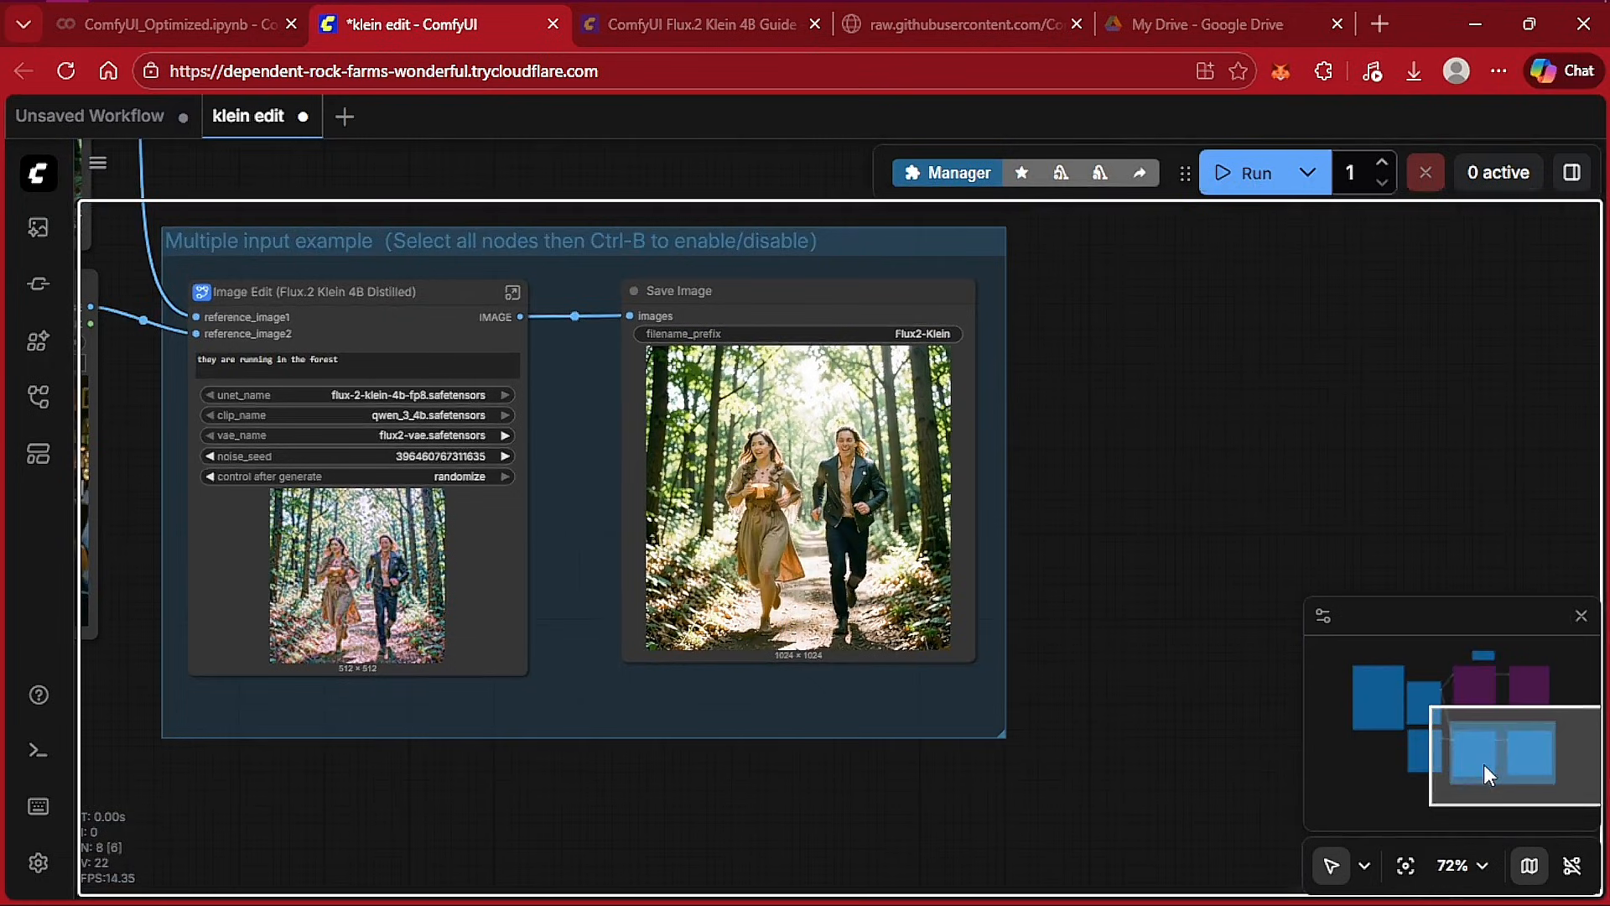
- Remove the bypass from the single-image Image Edit (Flux.2 Klein 4B Distilled) node and its connected Save Image node
left_click_drag(1481, 763, 1479, 682)
right_click(726, 342)
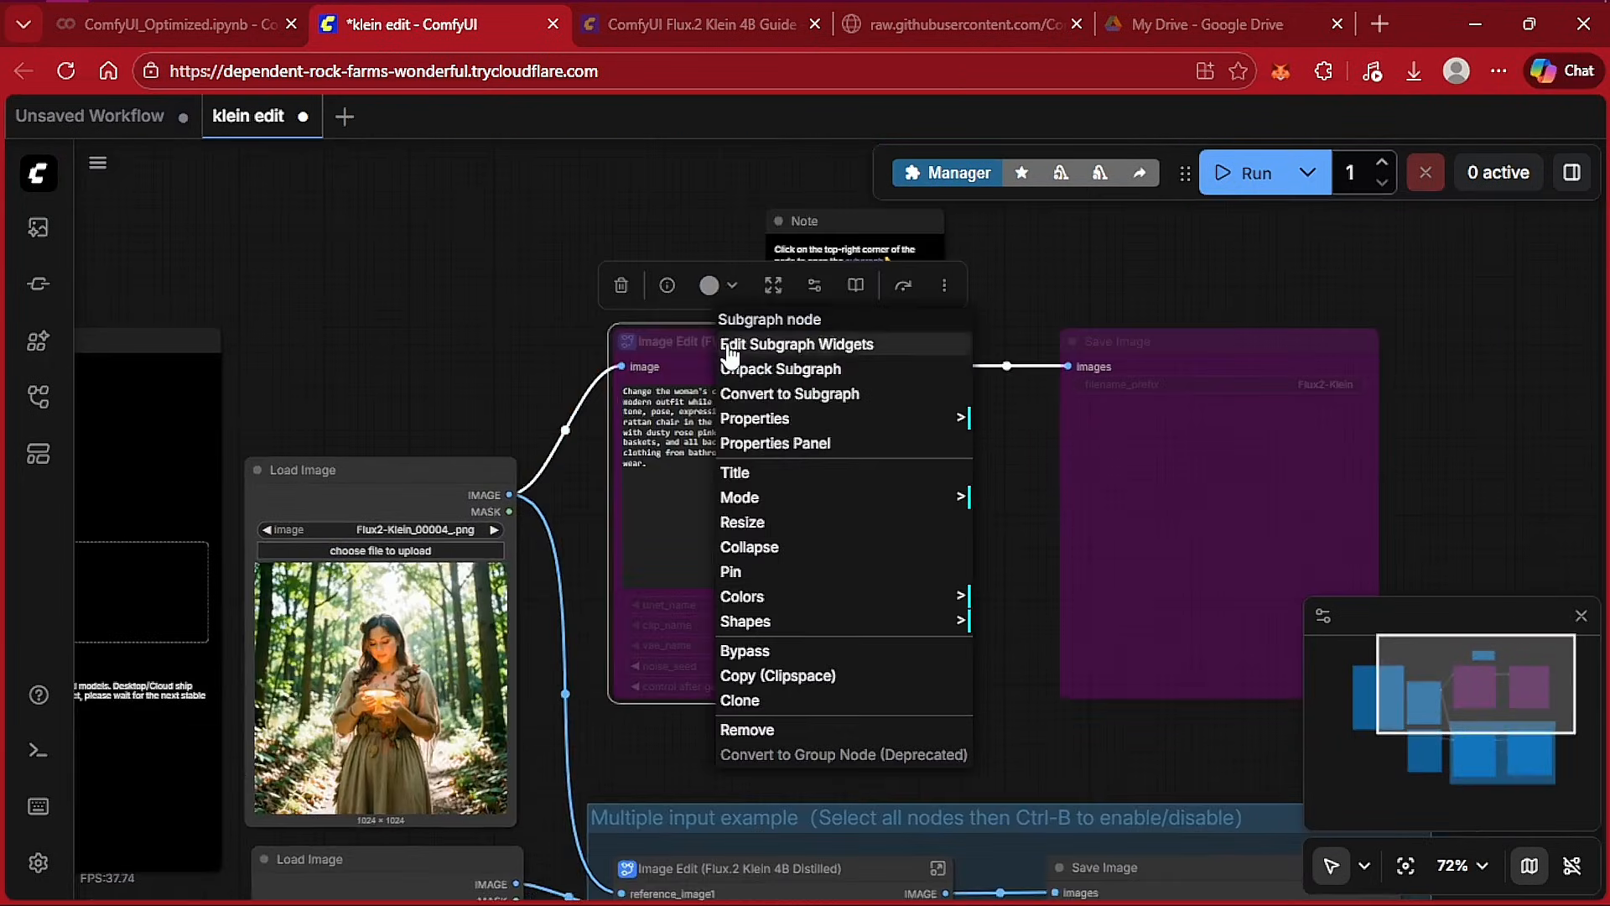
left_click(762, 651)
right_click(1146, 342)
left_click(1187, 615)
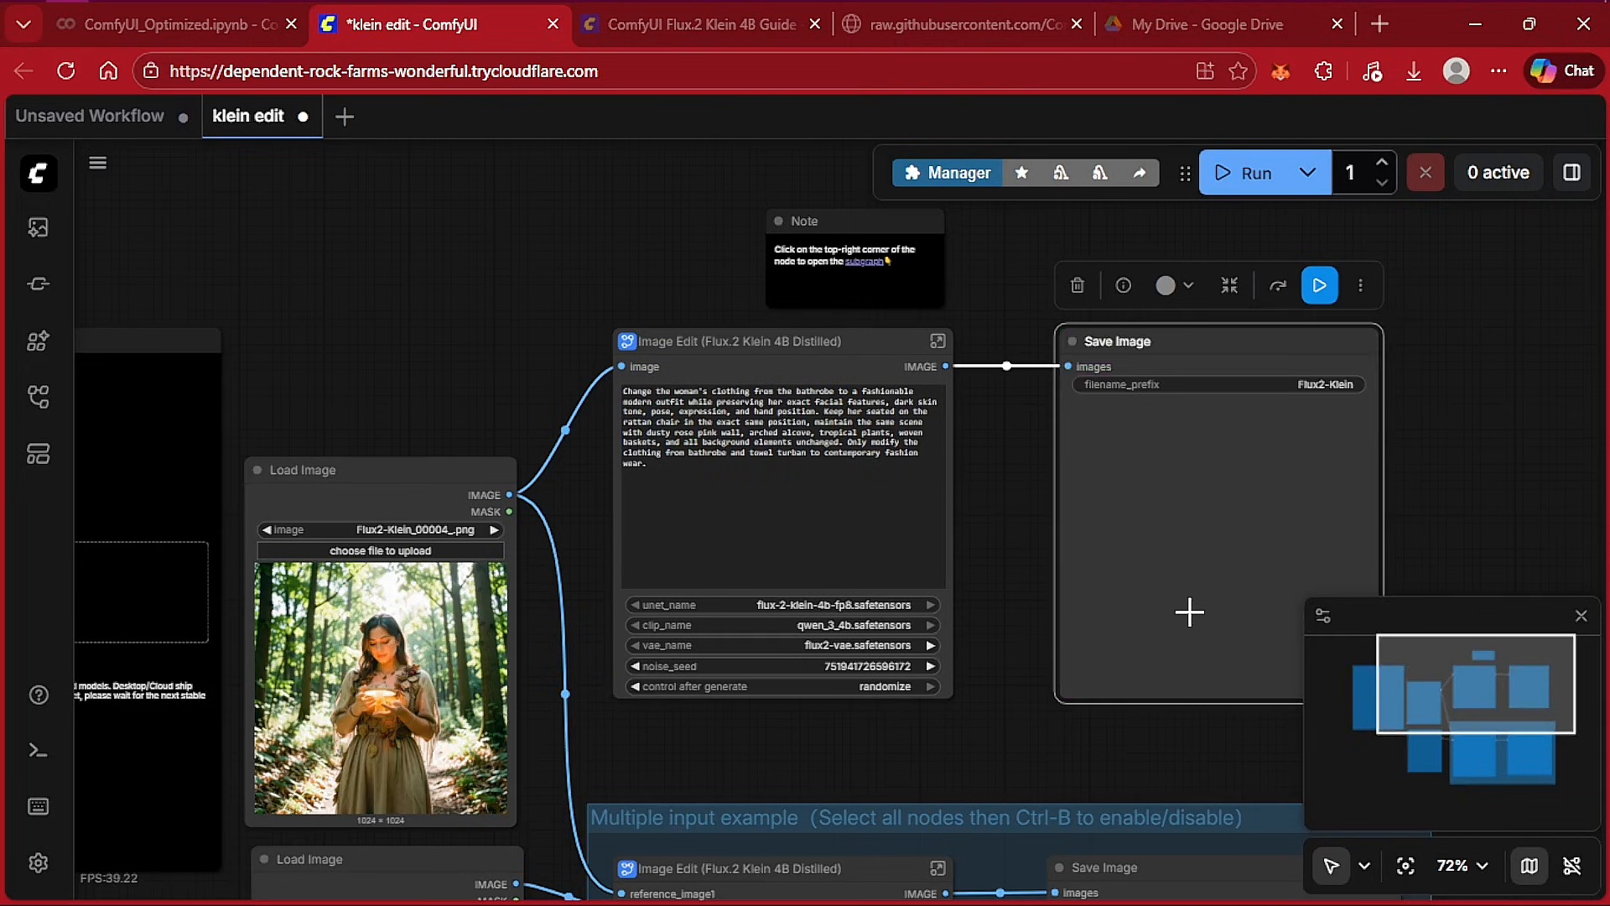
- Bypass the Image Edit (Flux.2 Klein 4B Distilled) and Save Image nodes in the Multiple input example group
scroll(1001, 641, "down", 10)
right_click(739, 423)
left_click(765, 745)
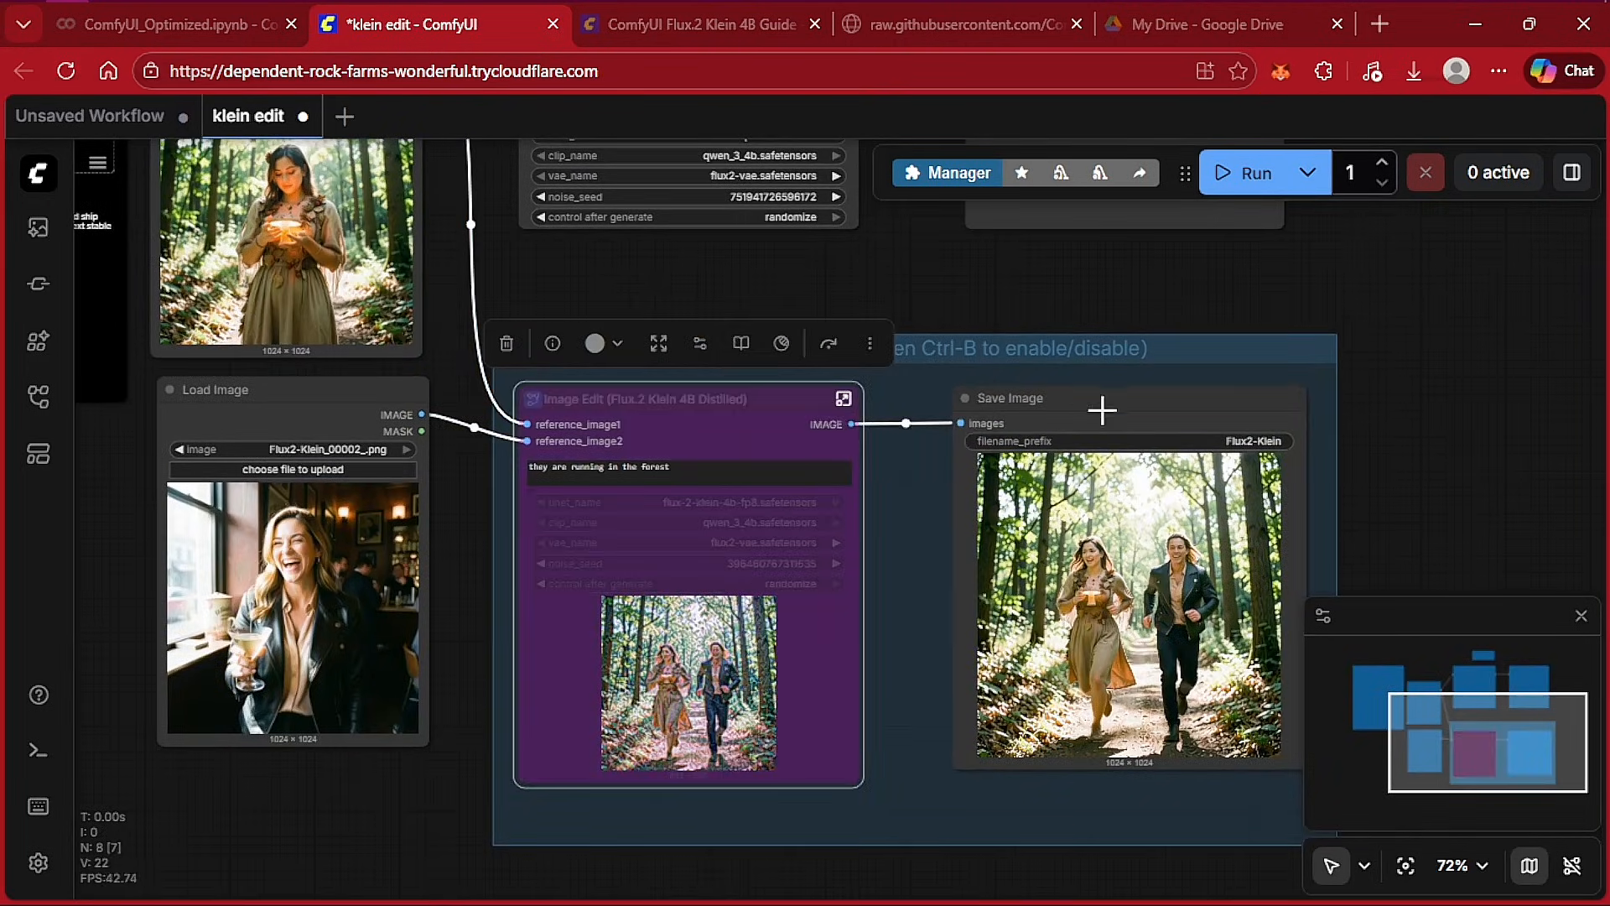
right_click(1103, 406)
left_click(1024, 684)
- Replace the prompt in the single-image Image Edit node with "wear her awitch hat and change her dress color to red"
scroll(913, 325, "up", 5)
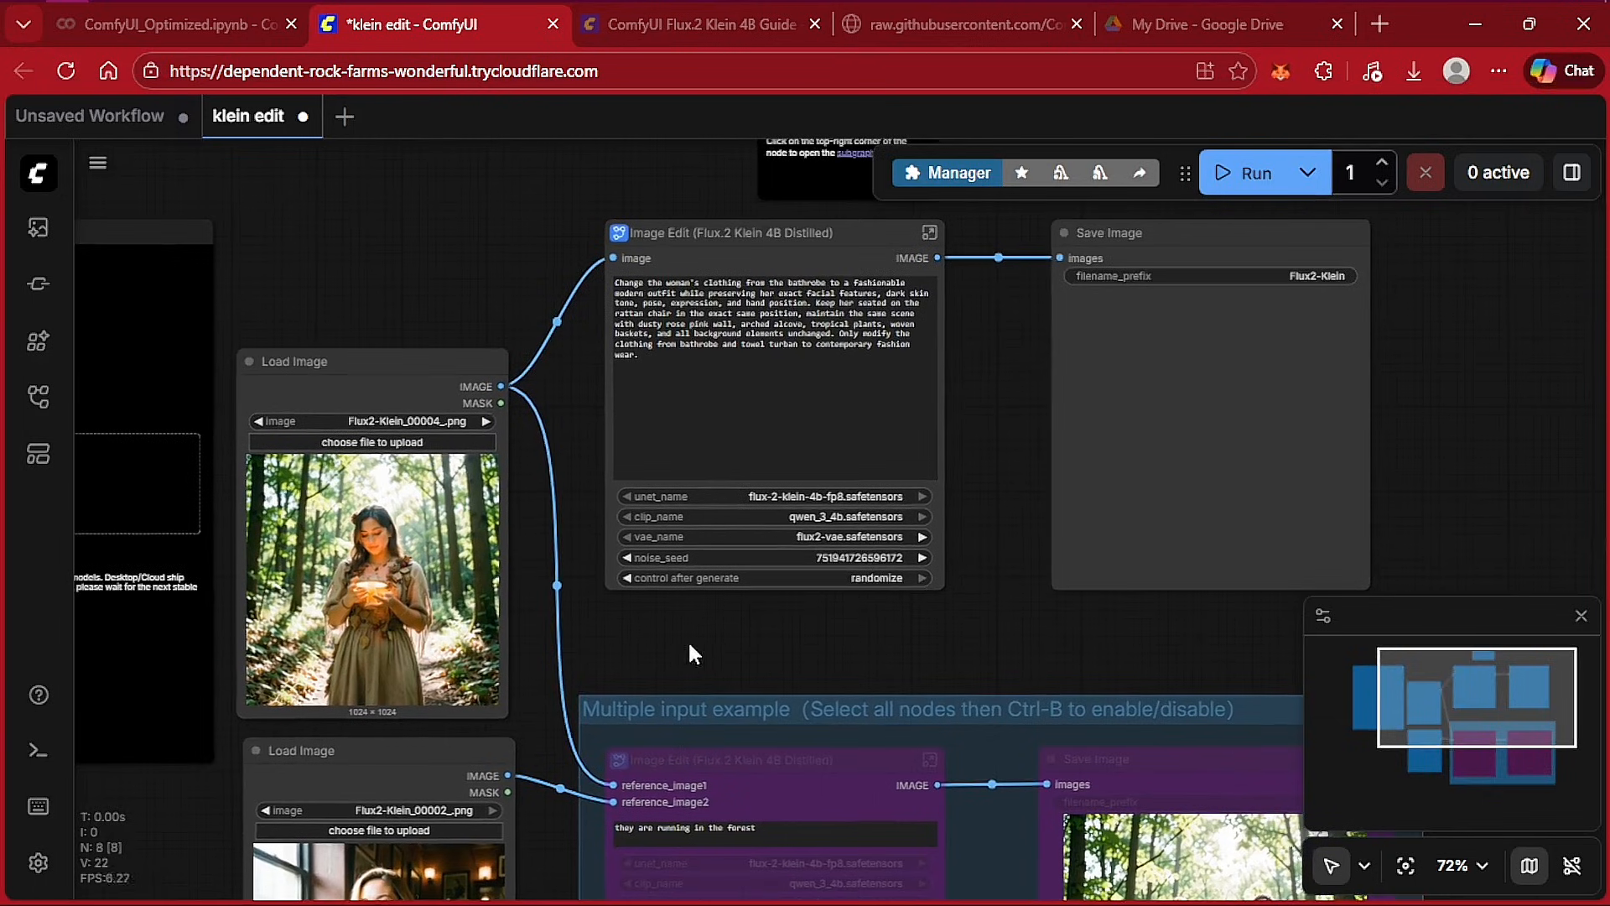
left_click(799, 348)
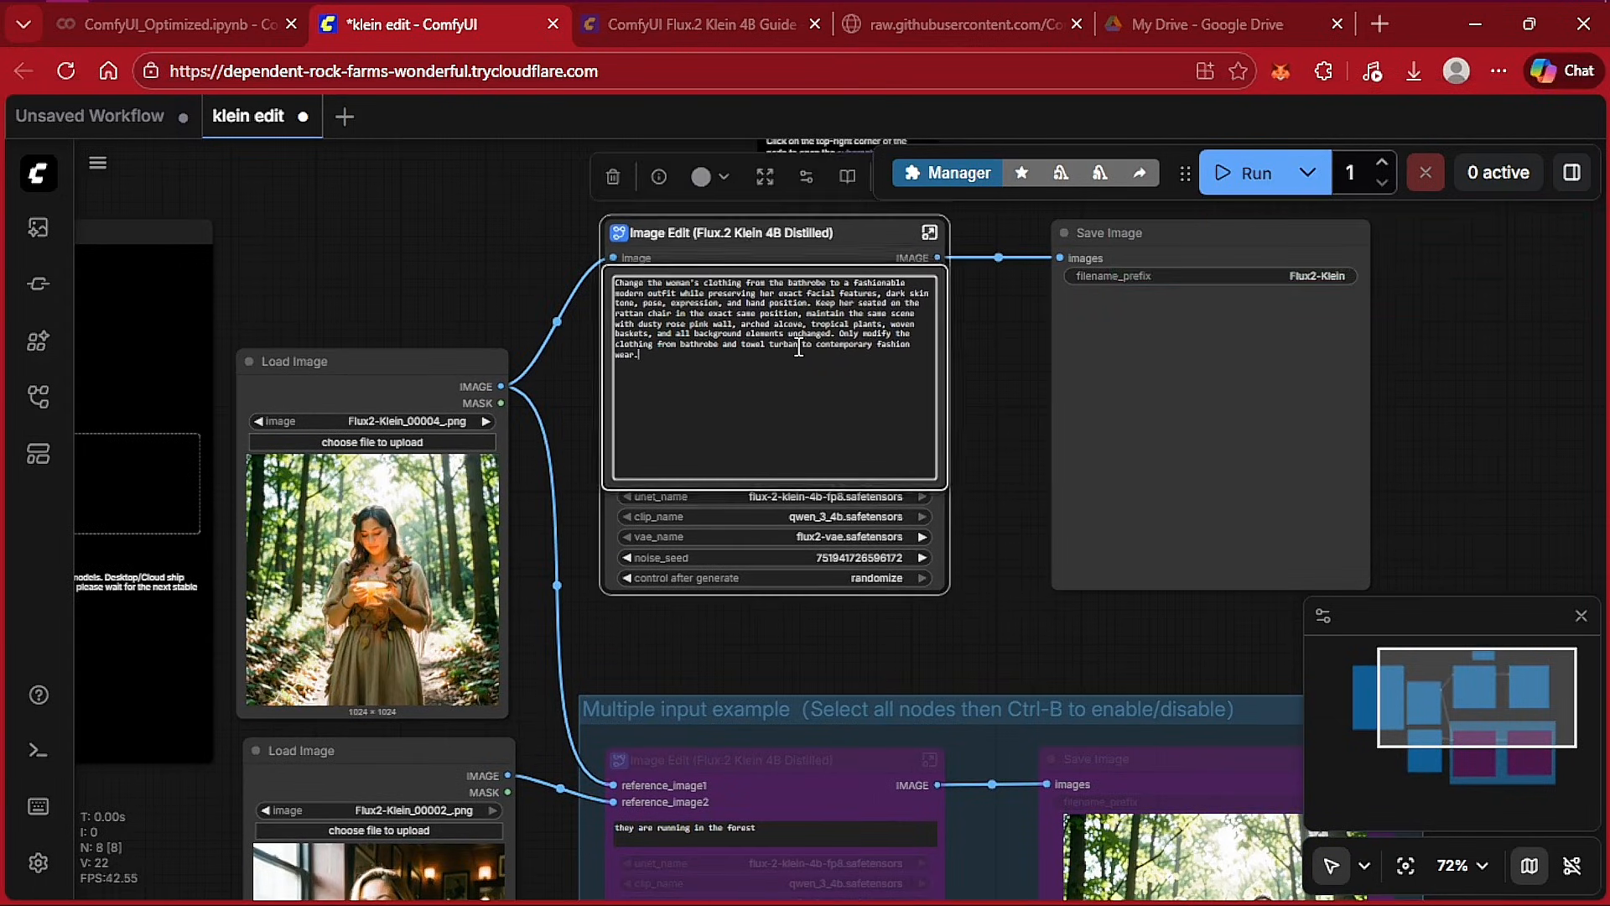
key("ctrl+a")
type("wear f")
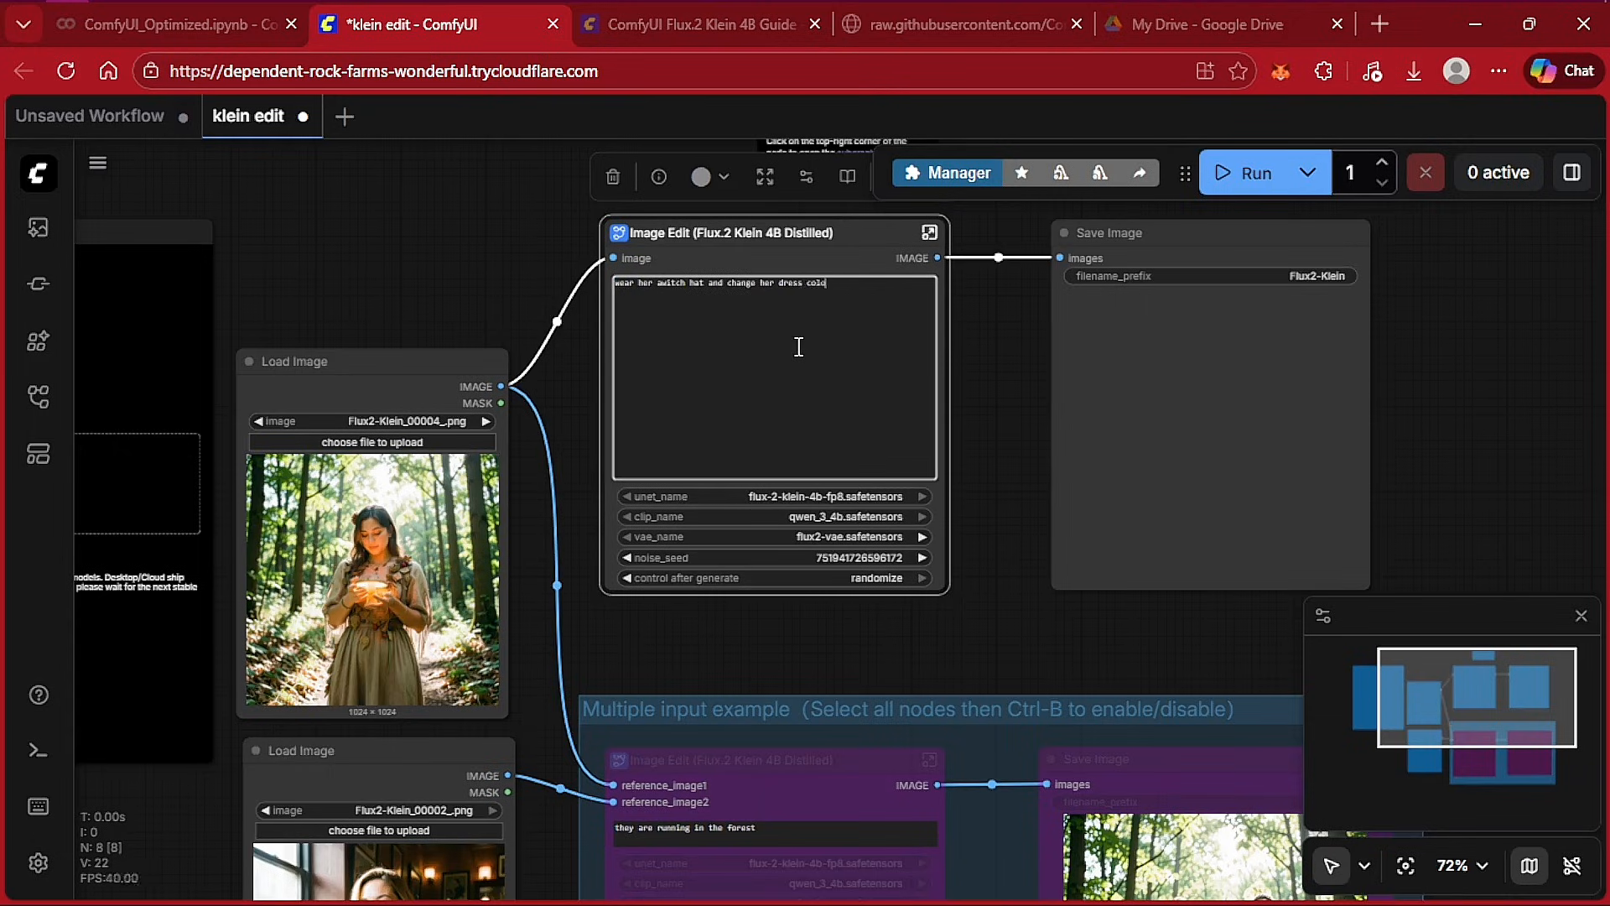
scroll(807, 410, "down", 5)
scroll(576, 539, "up", 5)
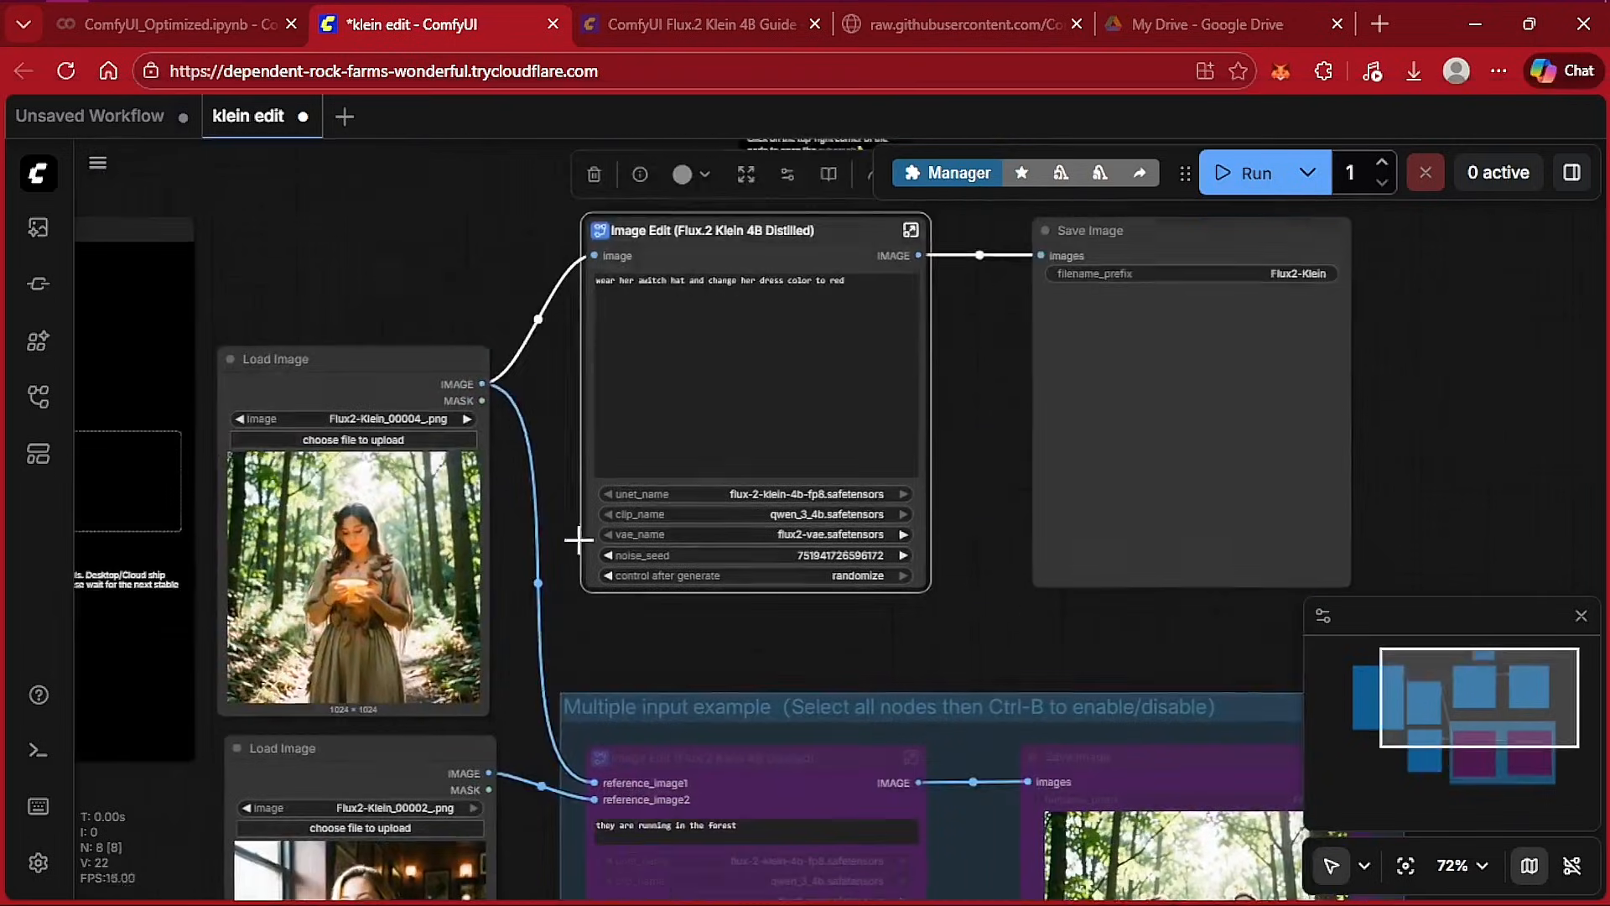
- Move the upper Load Image node up level with the single-image Image Edit node and run the workflow
left_click_drag(375, 623, 366, 484)
left_click(1224, 170)
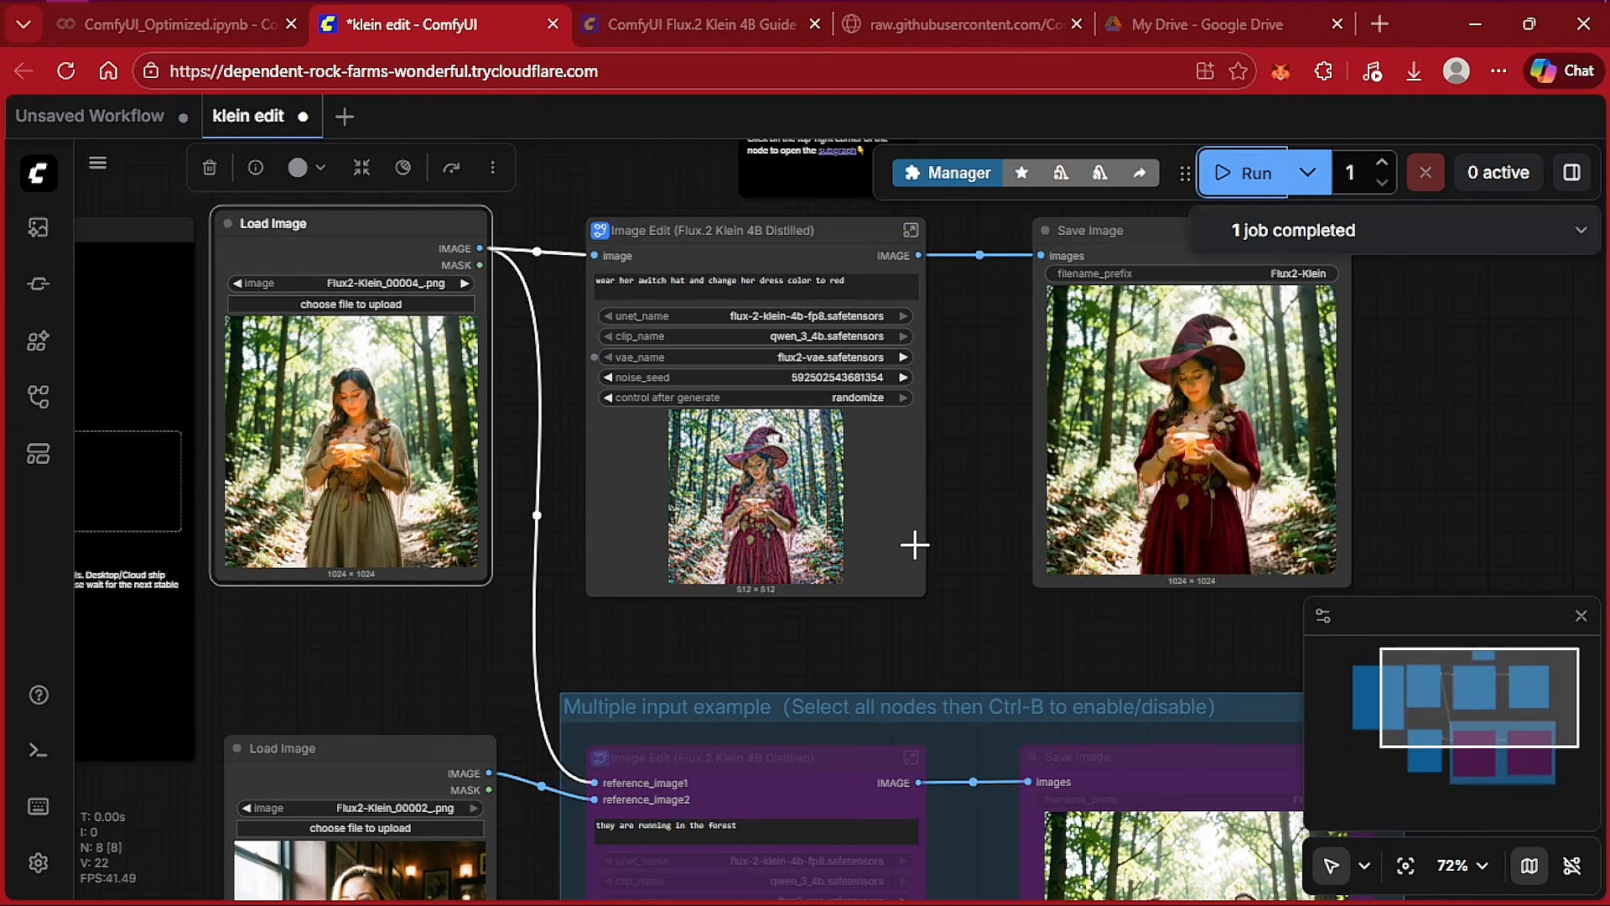
- Examine the generated image close up in the single-image Image Edit preview and its Save Image node
left_click(1459, 864)
left_click(1337, 658)
left_click(1463, 863)
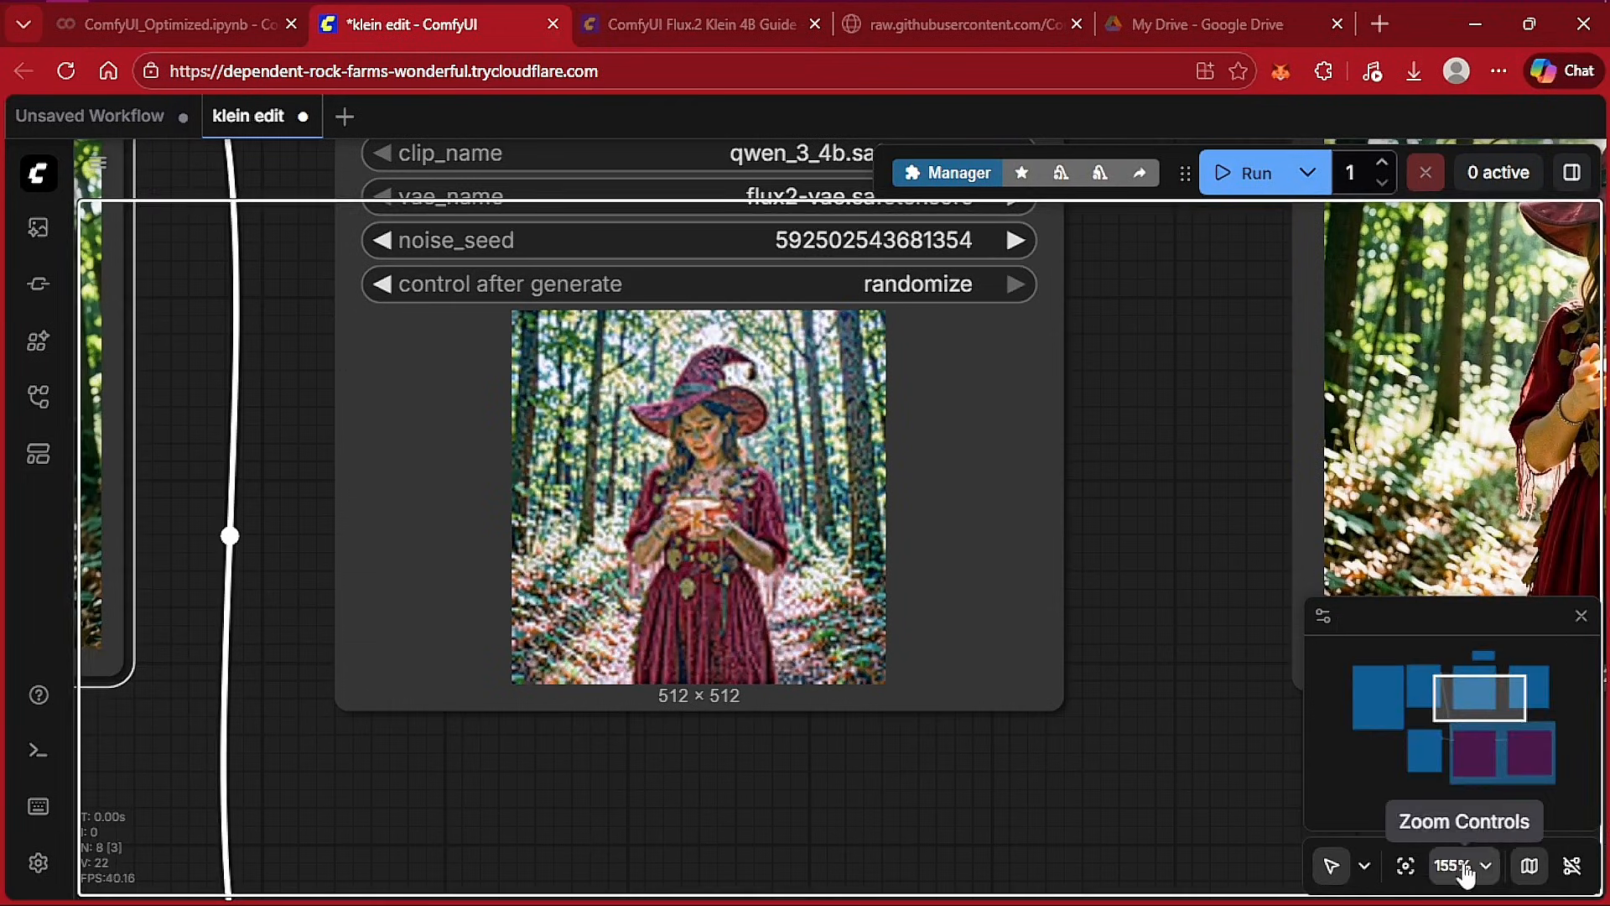
mouse_move(1481, 707)
left_mouse_down()
mouse_move(1522, 684)
mouse_move(1439, 676)
mouse_move(1477, 678)
left_mouse_up()
left_click_drag(1464, 462, 1364, 546)
left_click(1459, 864)
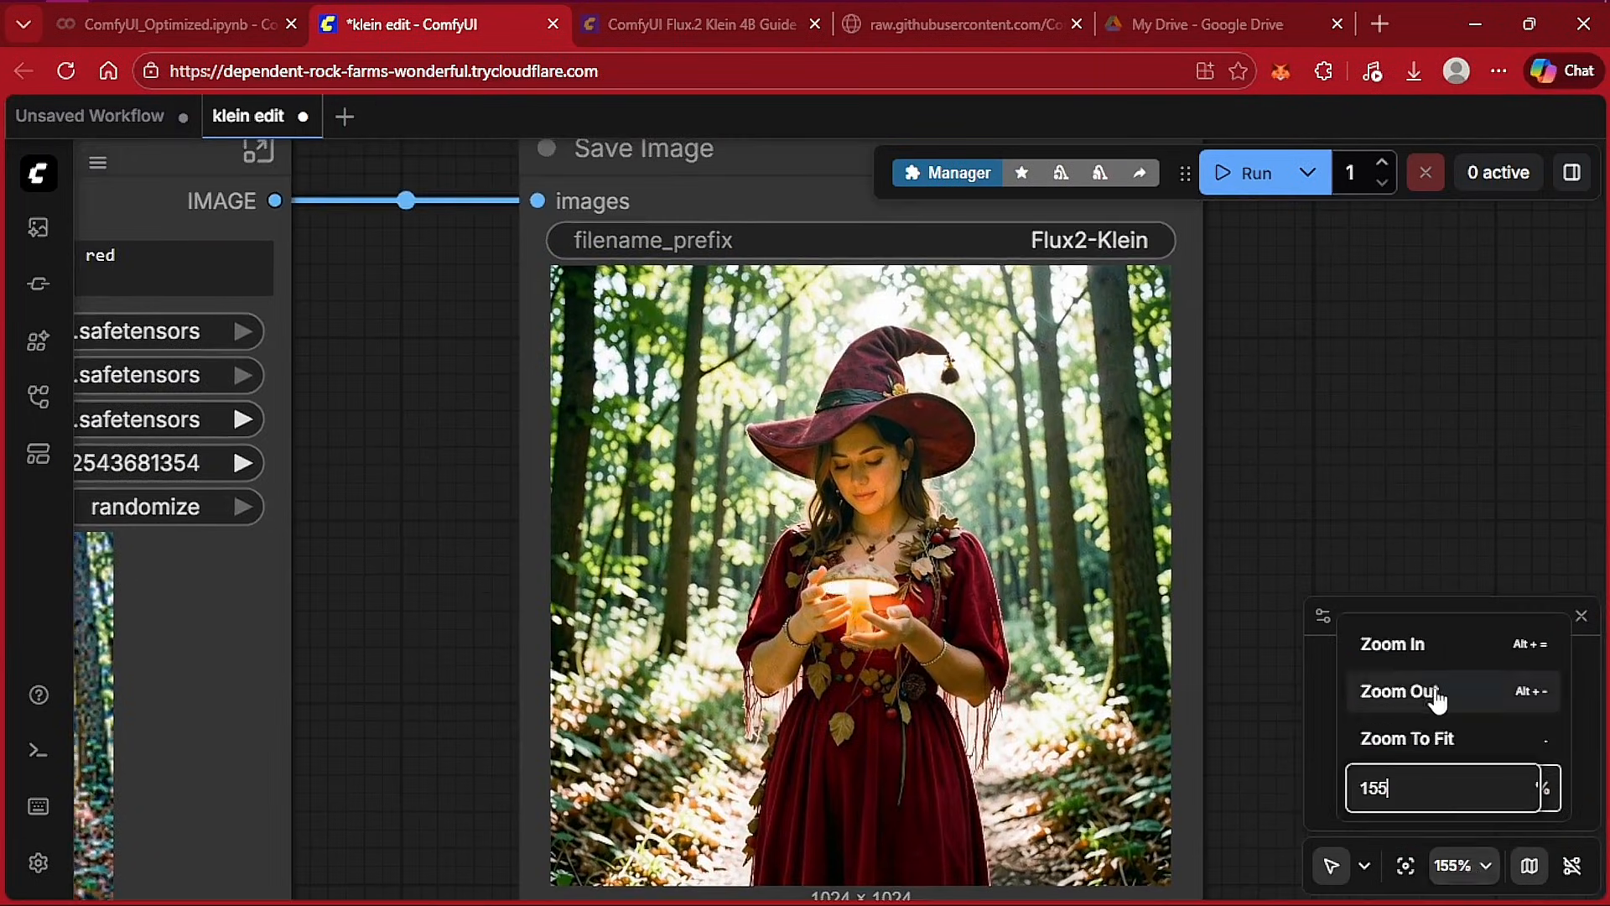
left_click(1399, 693)
- Compare the two loaded input images with the edited results across the single-image and Multiple input example nodes
left_click_drag(1239, 637, 866, 634)
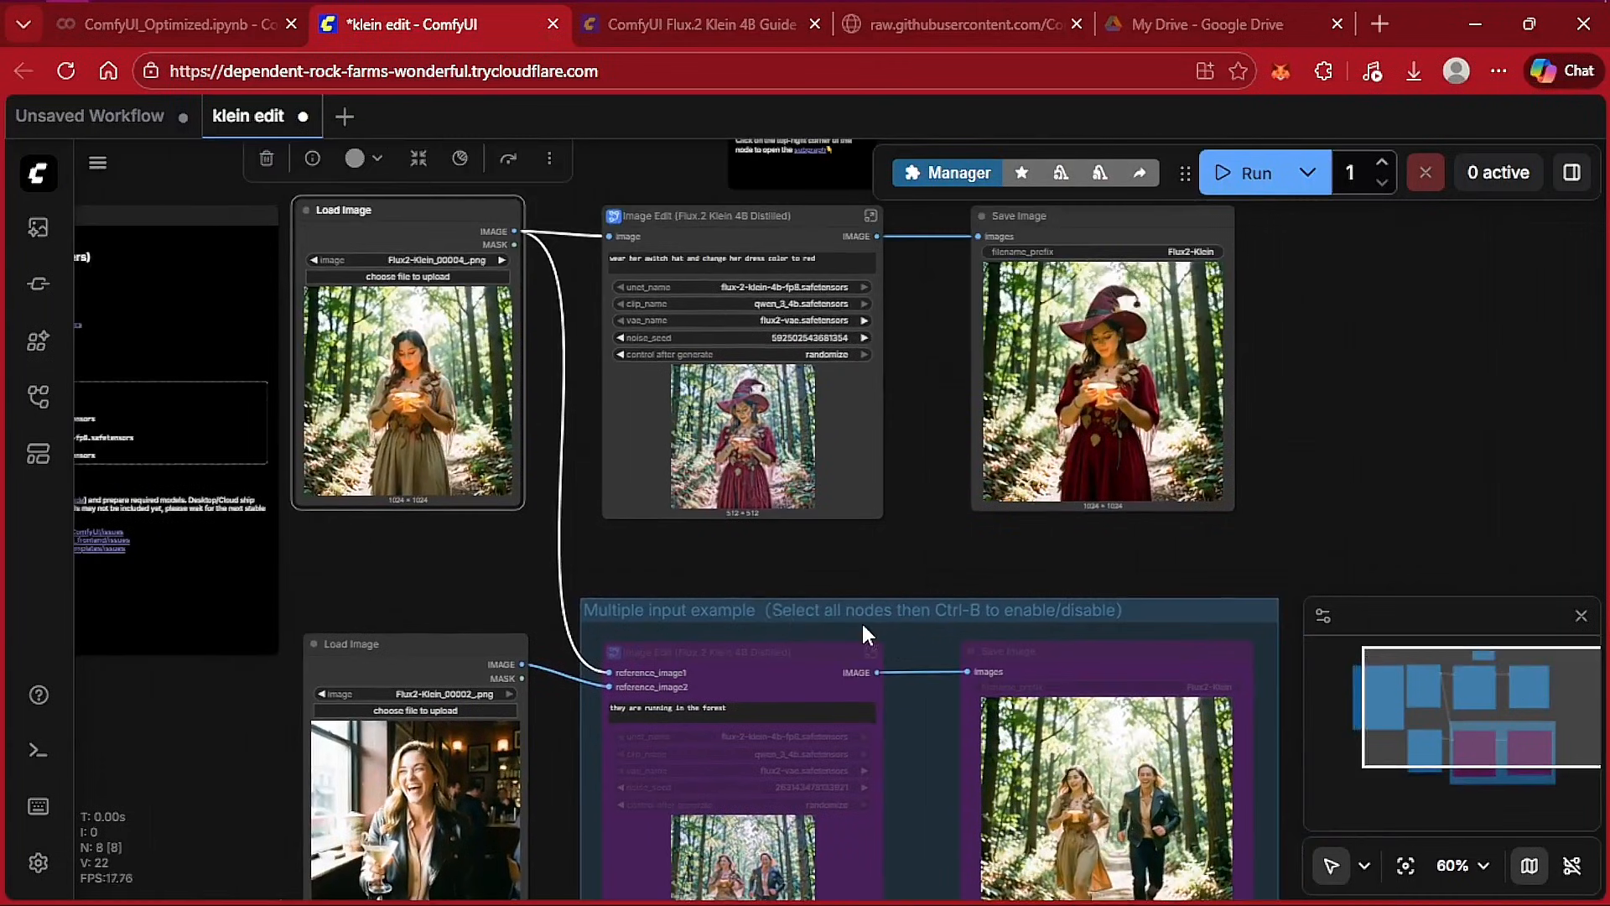
left_click_drag(411, 583, 413, 537)
left_click_drag(923, 468, 1070, 499)
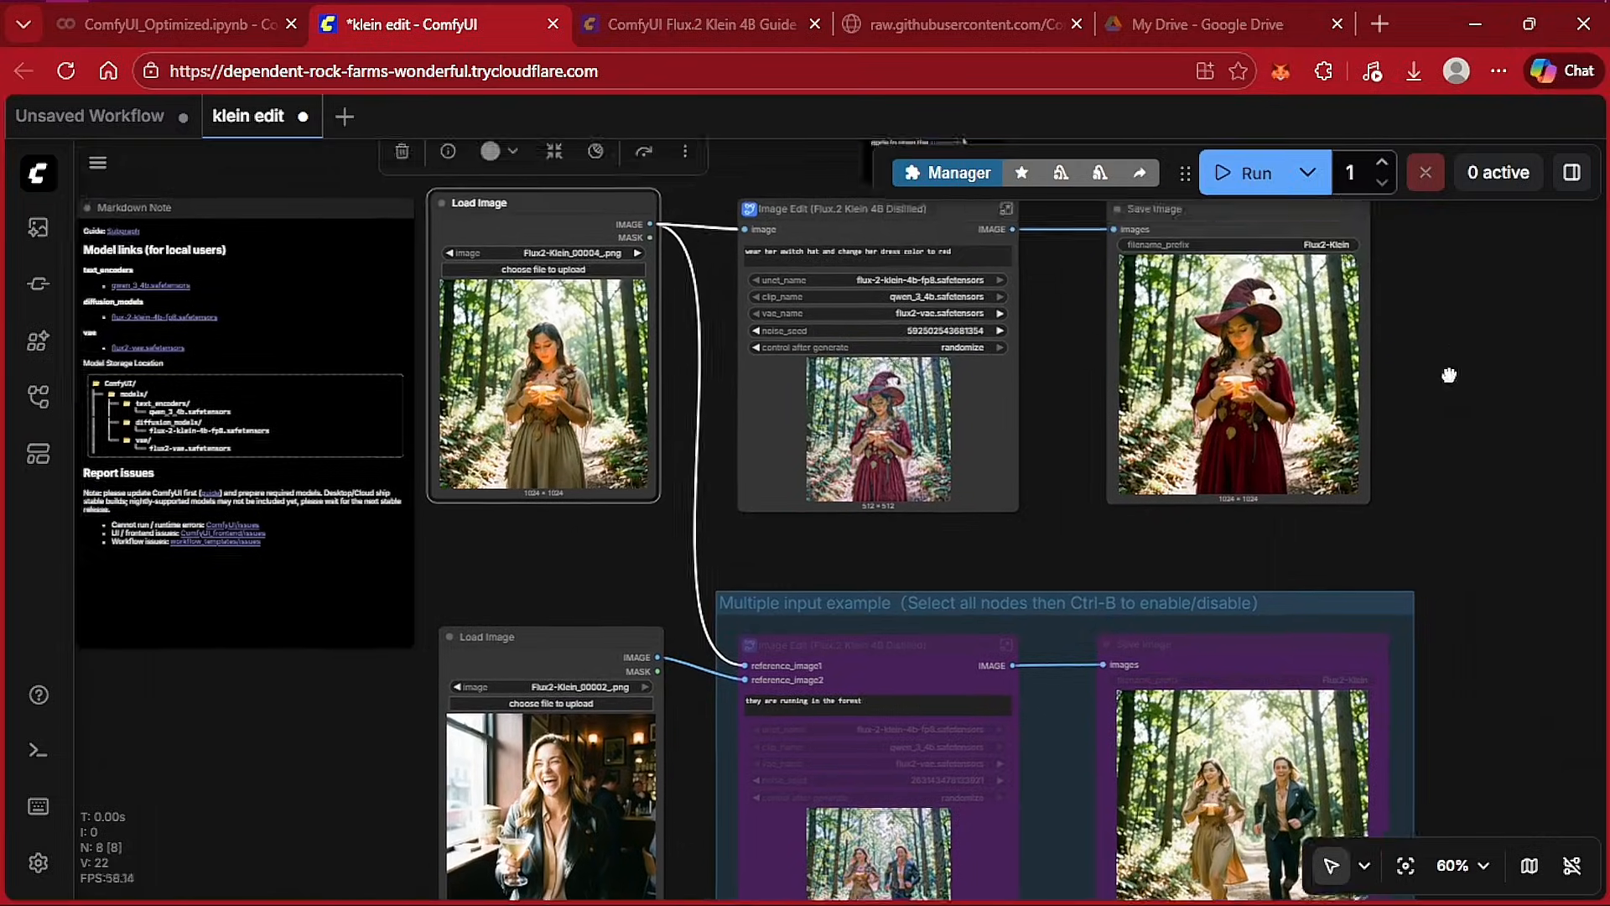
left_click(1459, 865)
left_click(1437, 699)
left_click(1463, 868)
scroll(1510, 490, "up", 1)
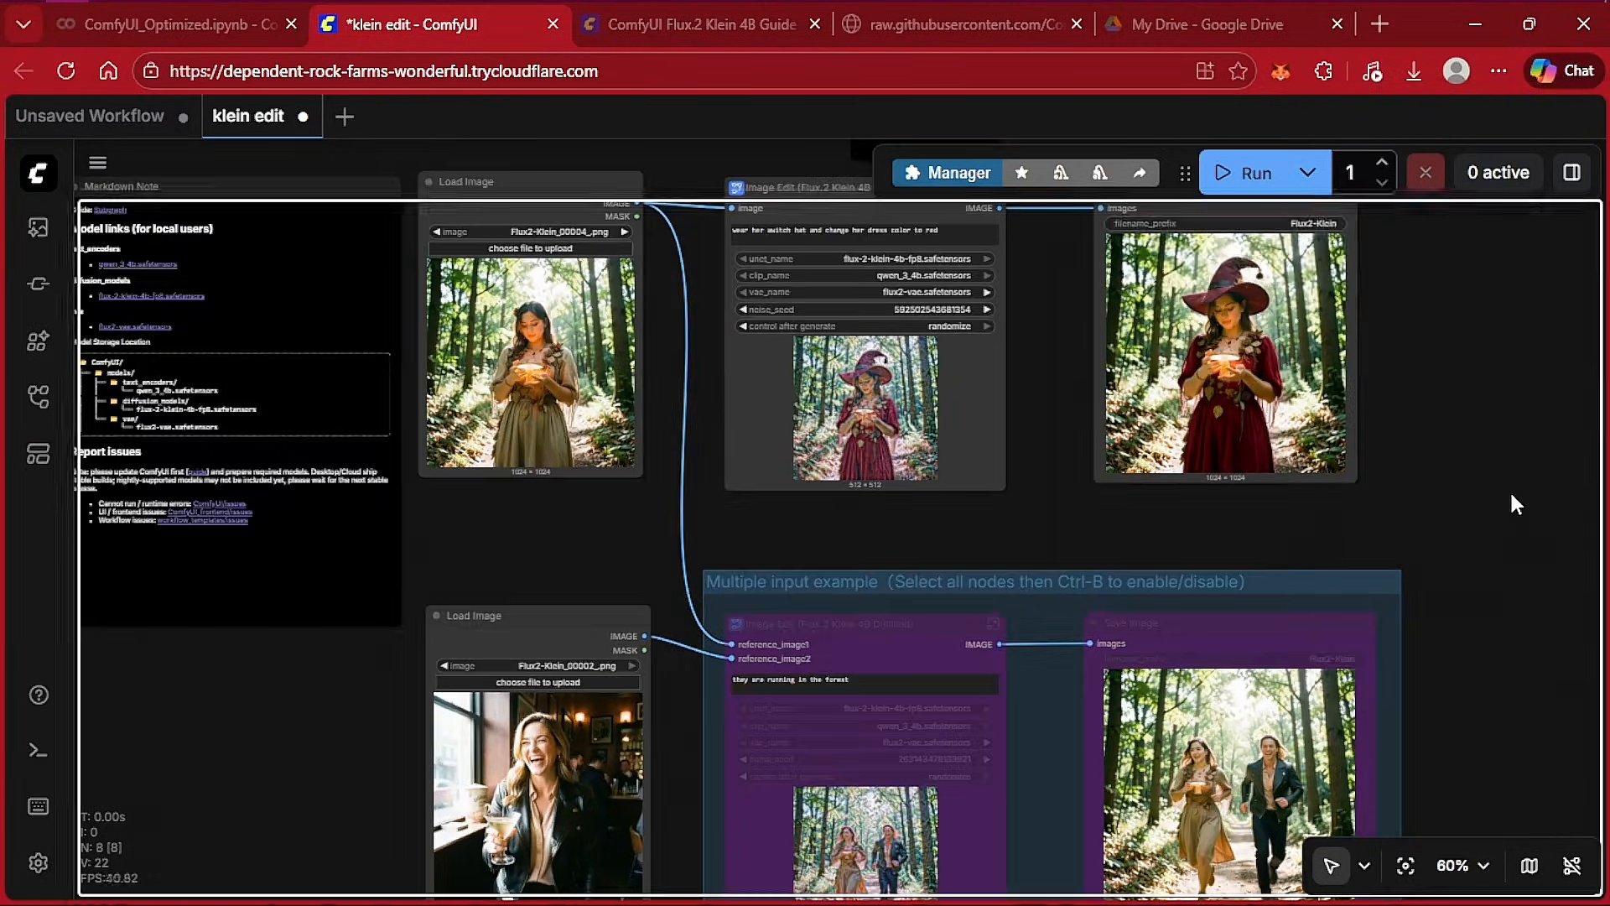
- Open the ComfyUI output folder in Google Drive and inspect Flux2-Klein_00006_.png and Flux2-Klein_00005_.png in the image preview
left_click(1208, 23)
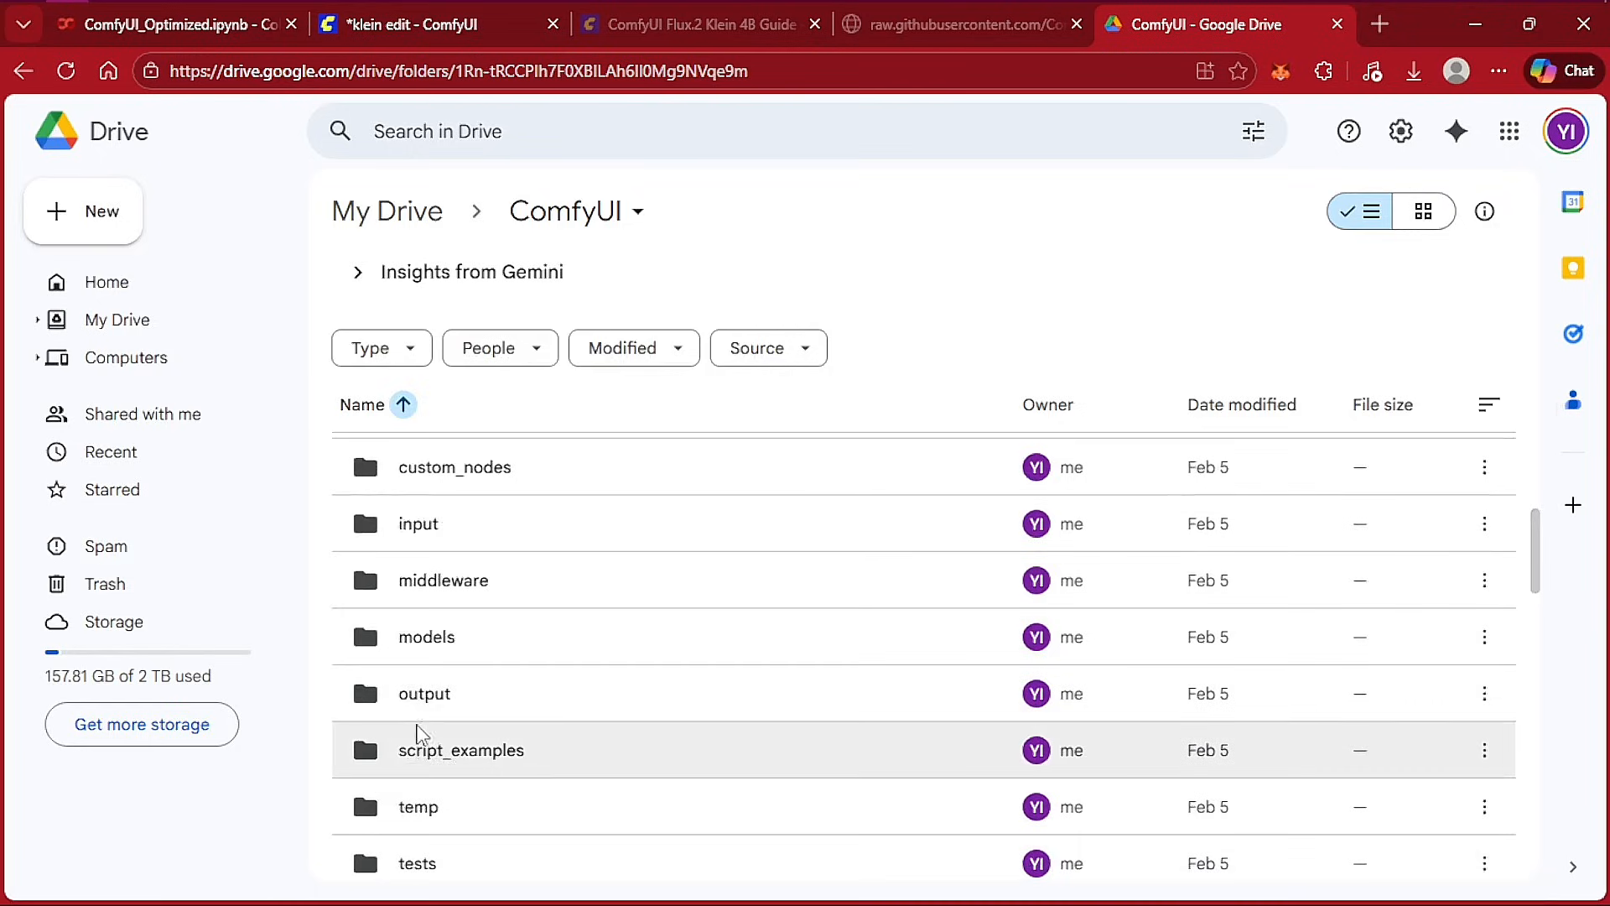
double_click(432, 695)
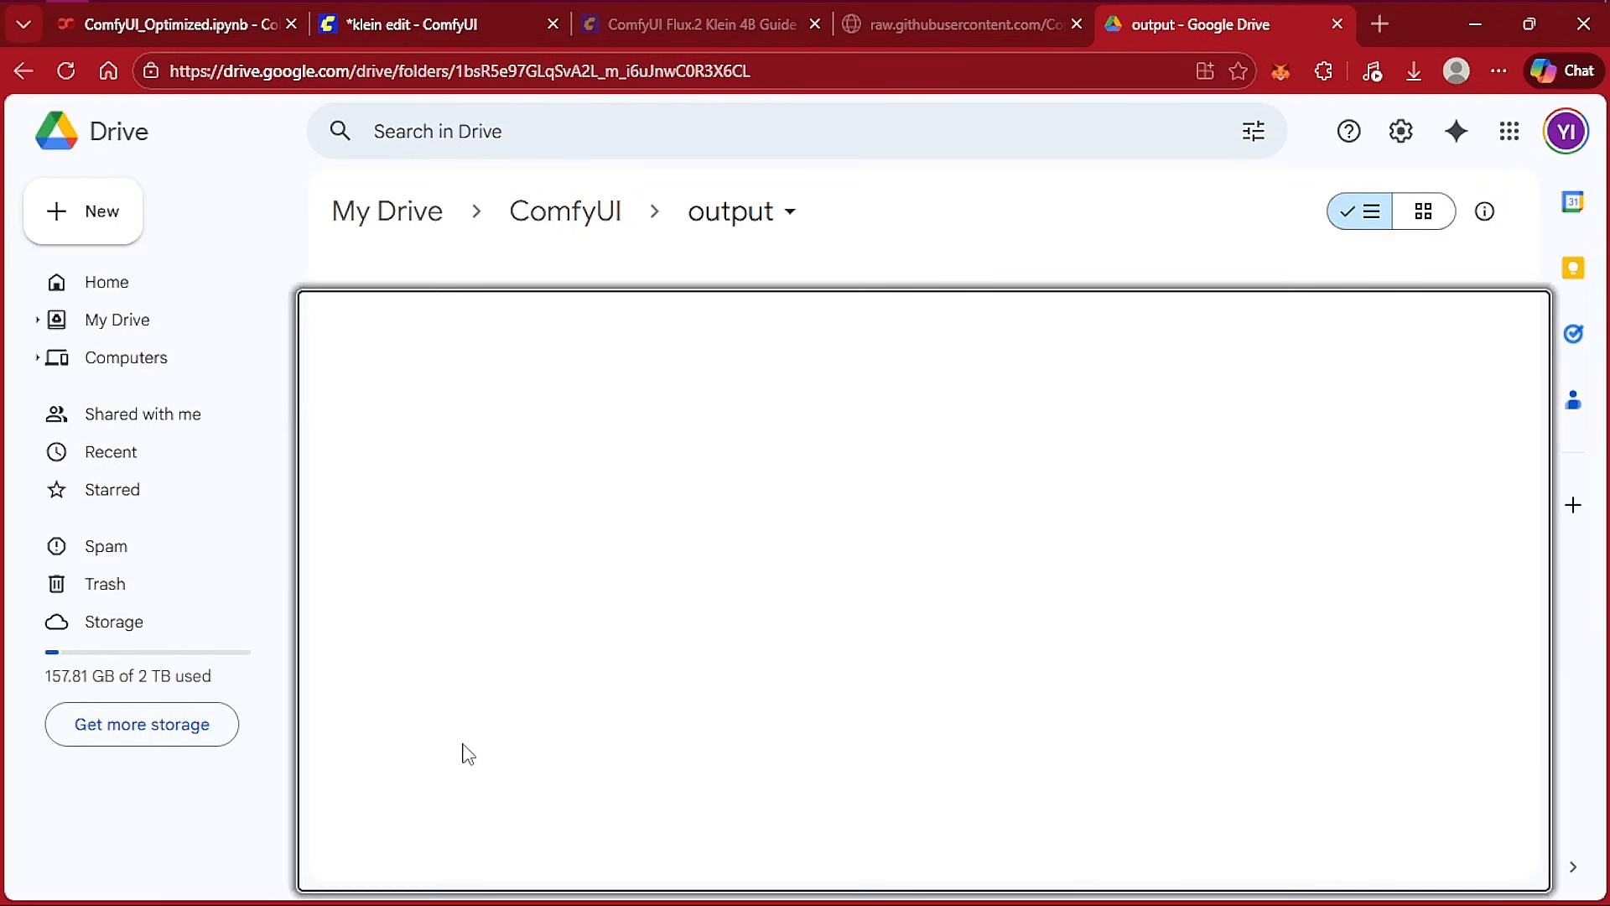
double_click(550, 394)
left_click(853, 856)
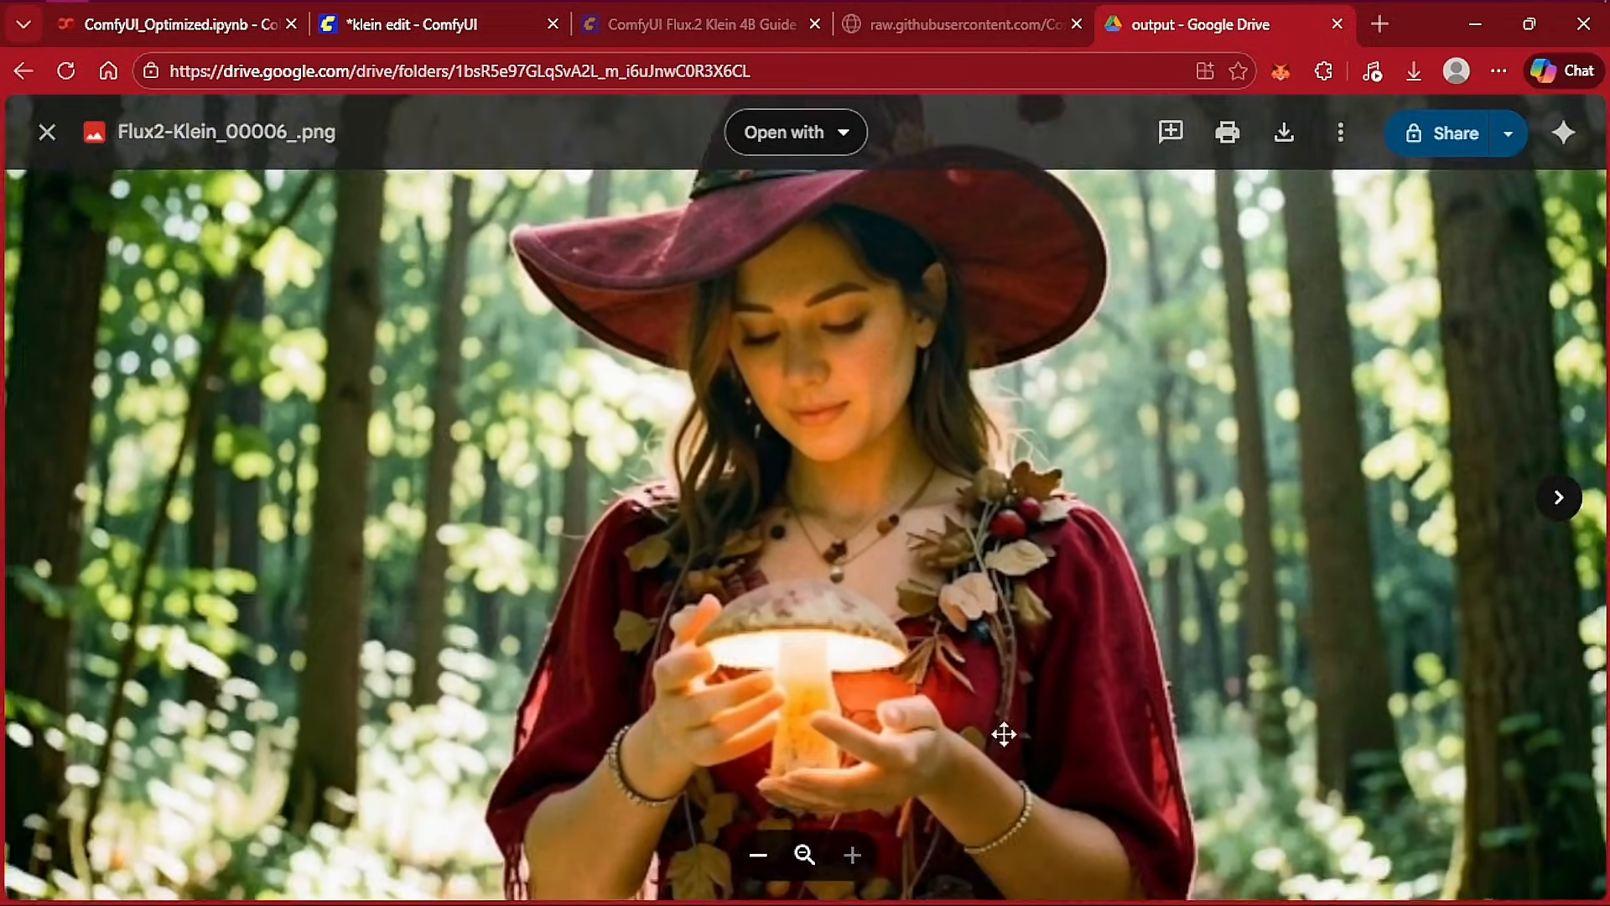
left_click(758, 855)
left_click(1560, 503)
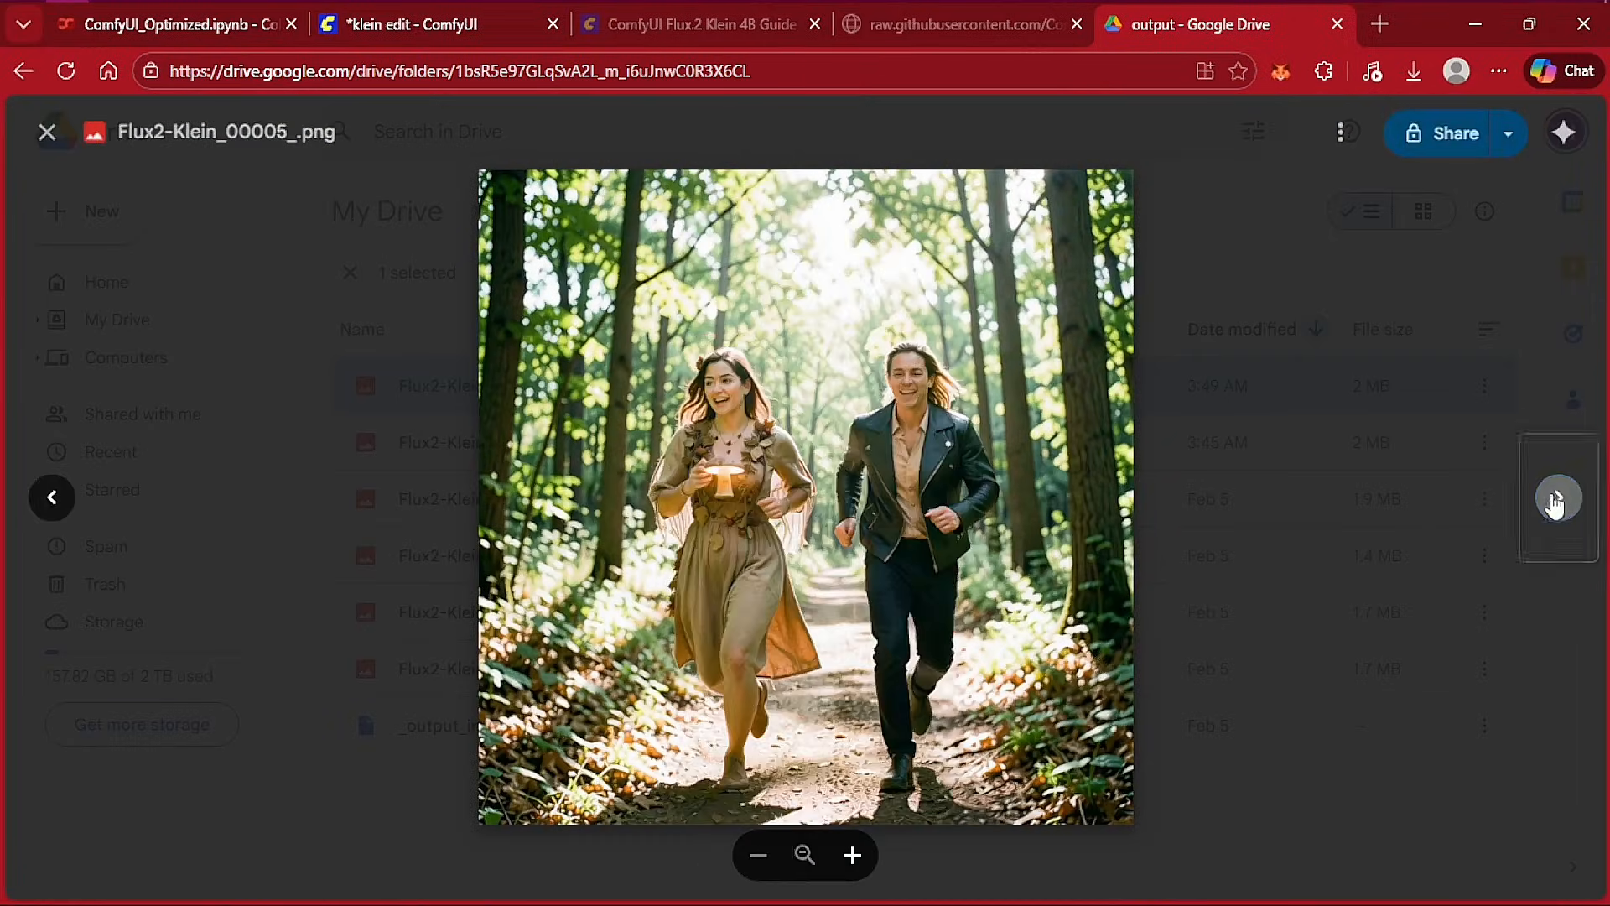
left_click(850, 855)
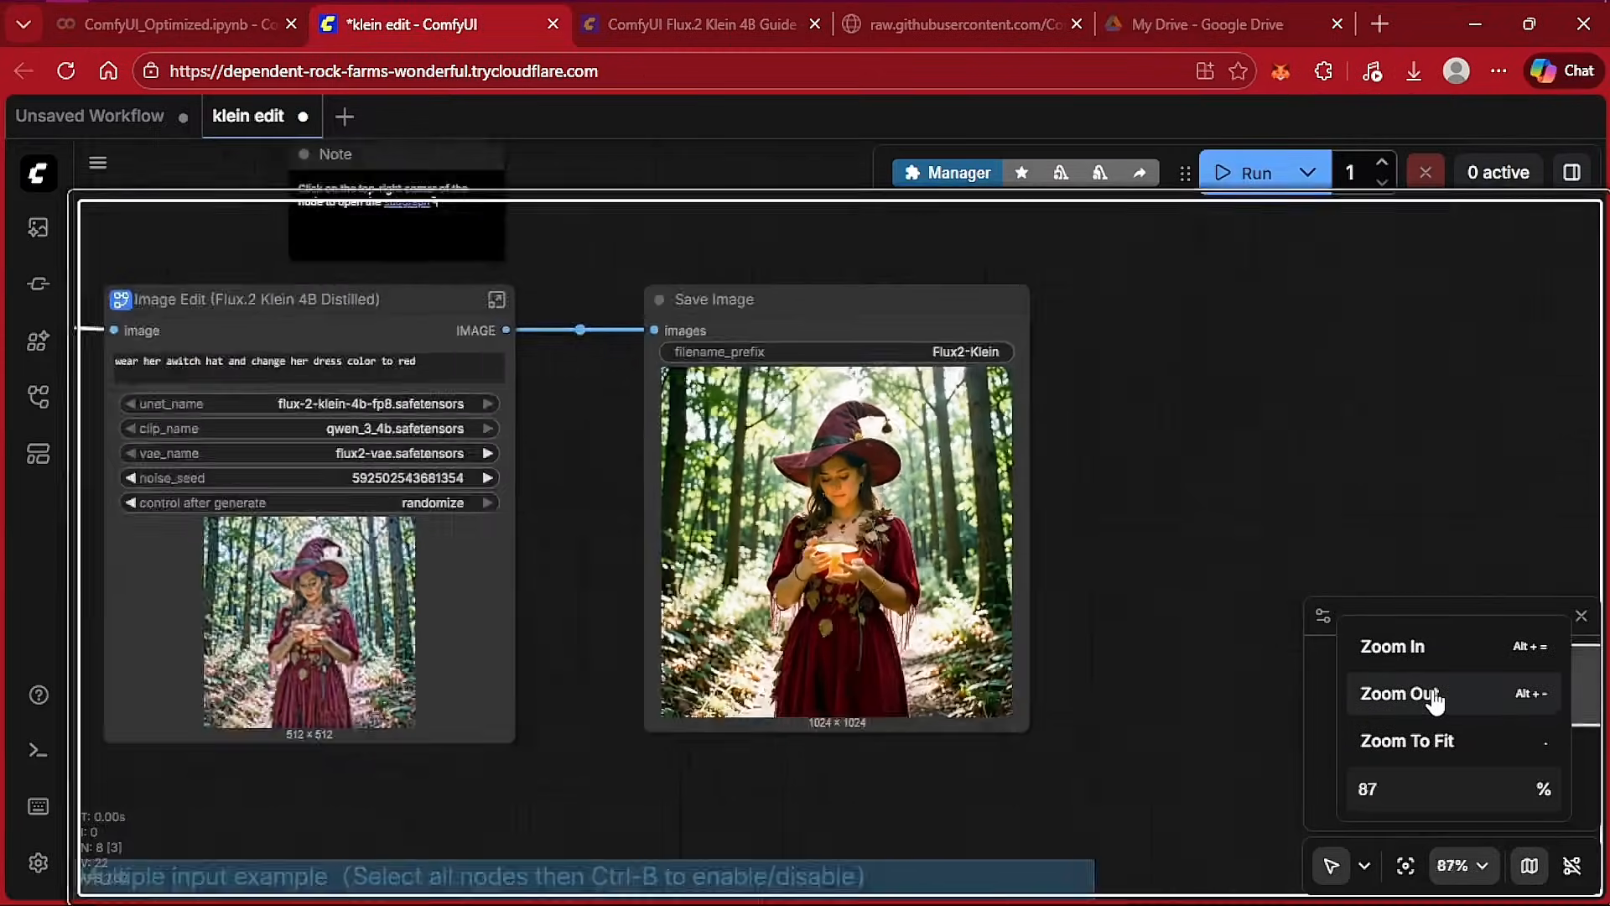
- Return to the klein edit workflow in ComfyUI and review the input nodes beside both edit results with the minimap hidden
left_click(1338, 701)
left_click(1359, 648)
left_click(1458, 435)
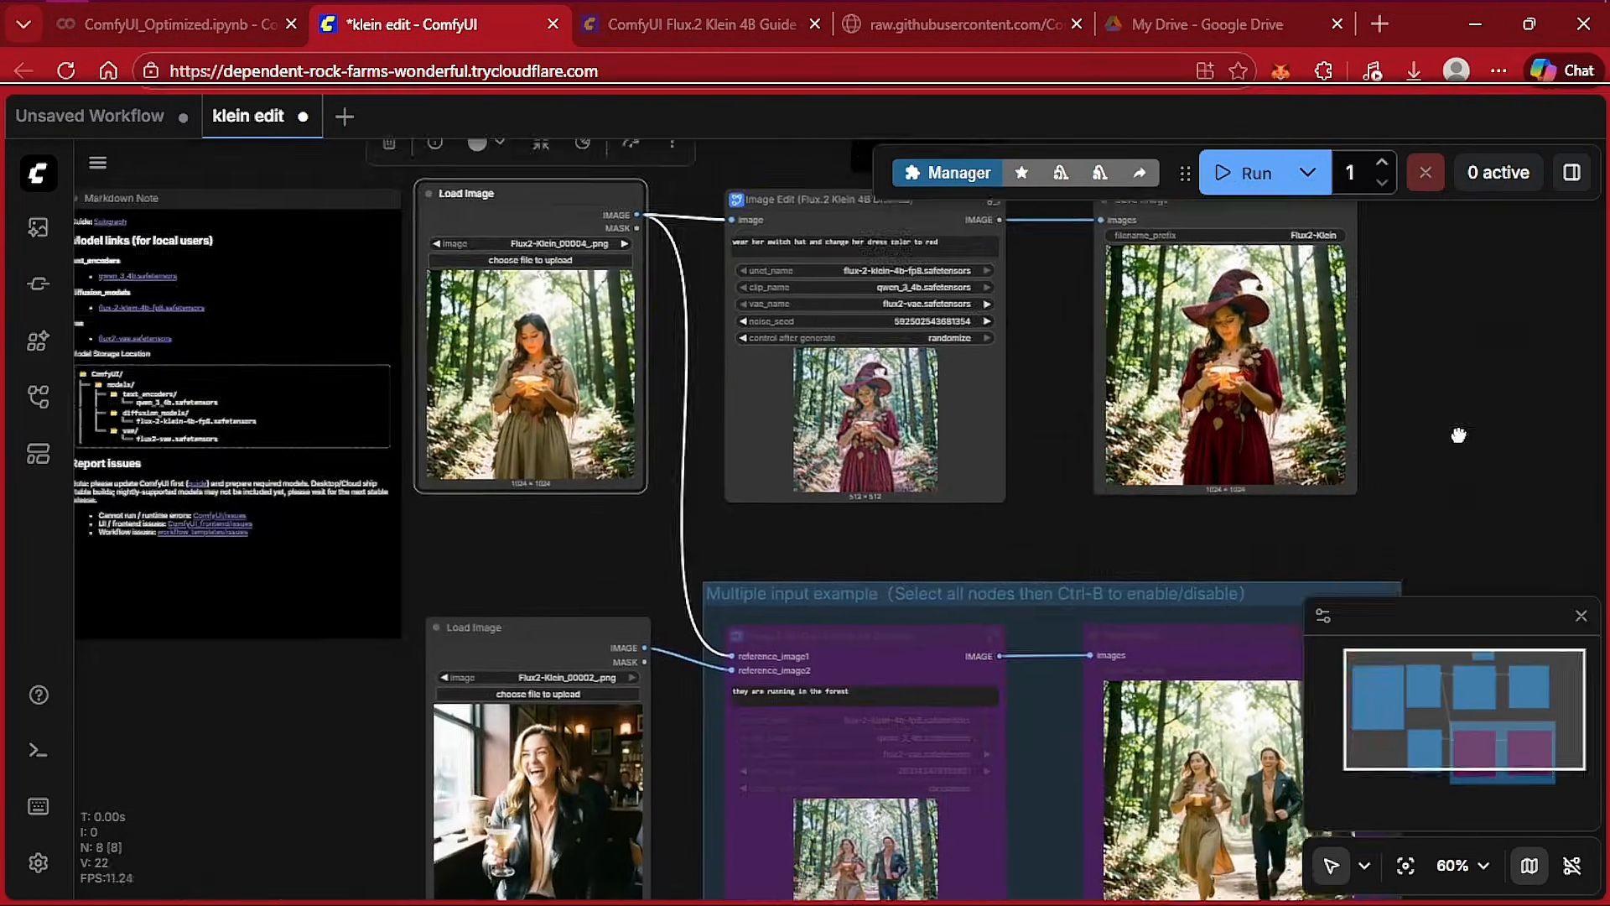
left_click_drag(1459, 435, 1331, 449)
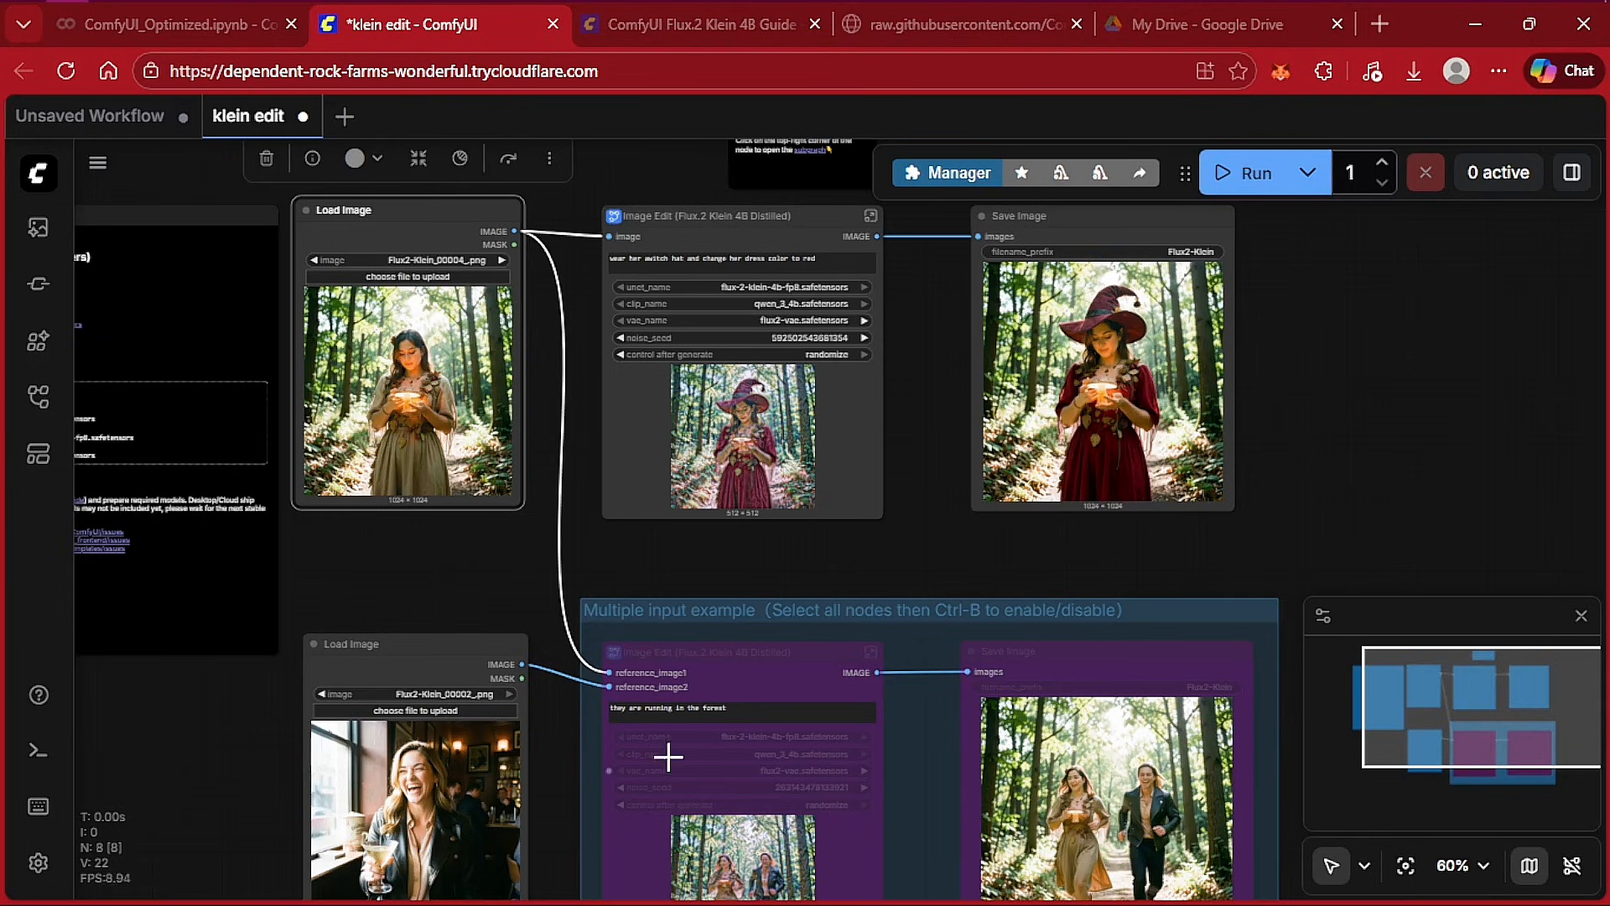
left_click_drag(400, 581, 407, 531)
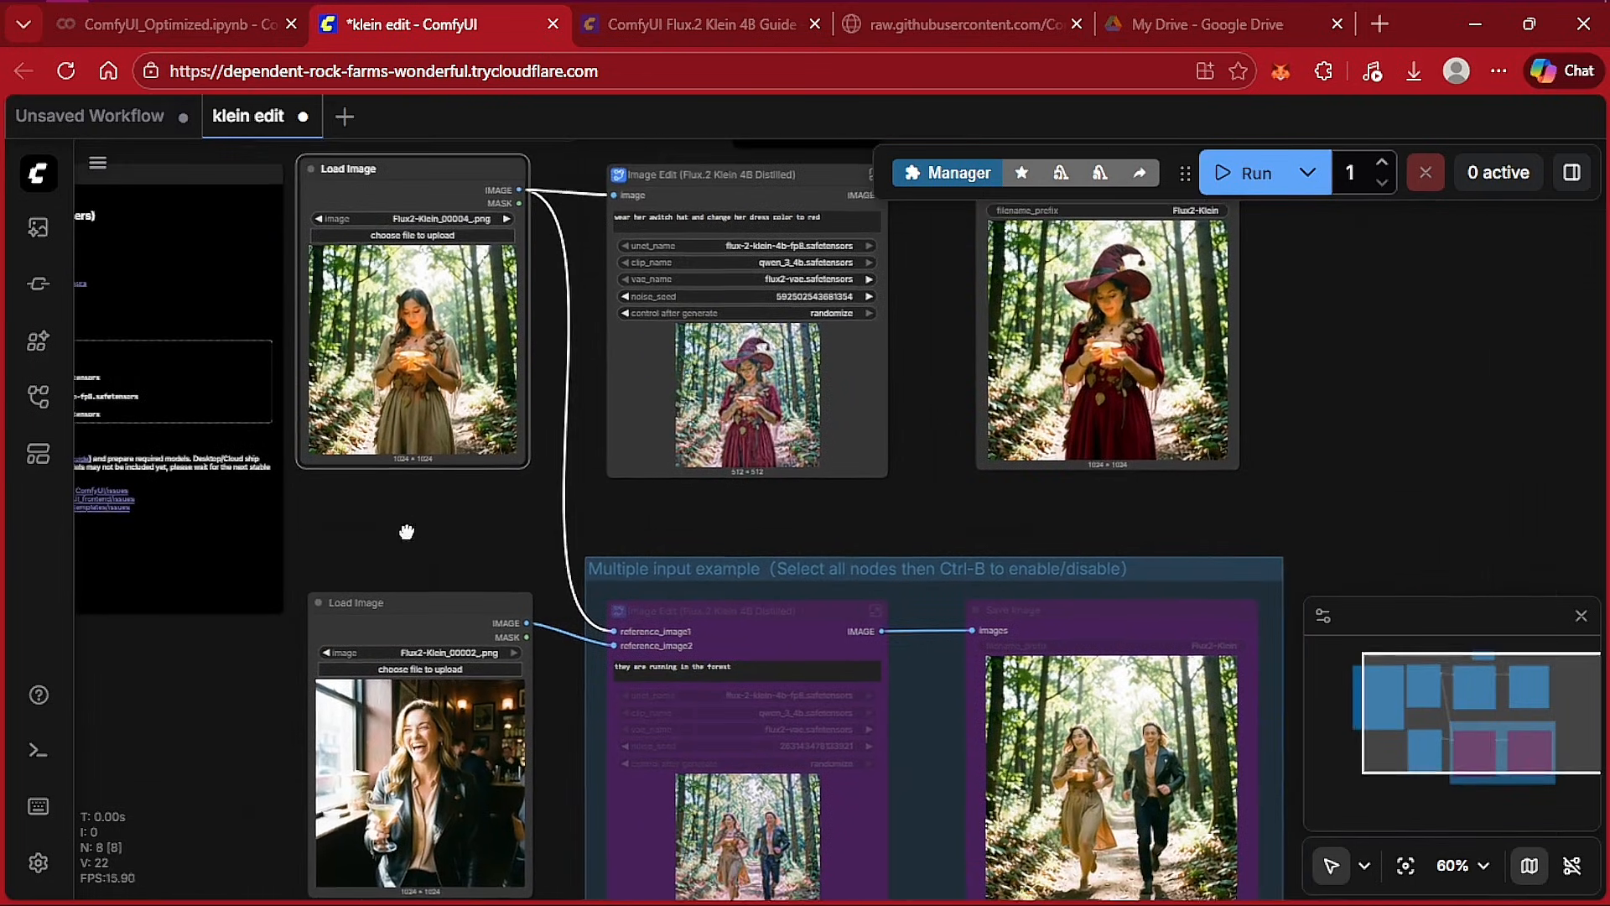
left_click(1581, 616)
left_click(1406, 865)
left_click(1458, 865)
left_click(1438, 649)
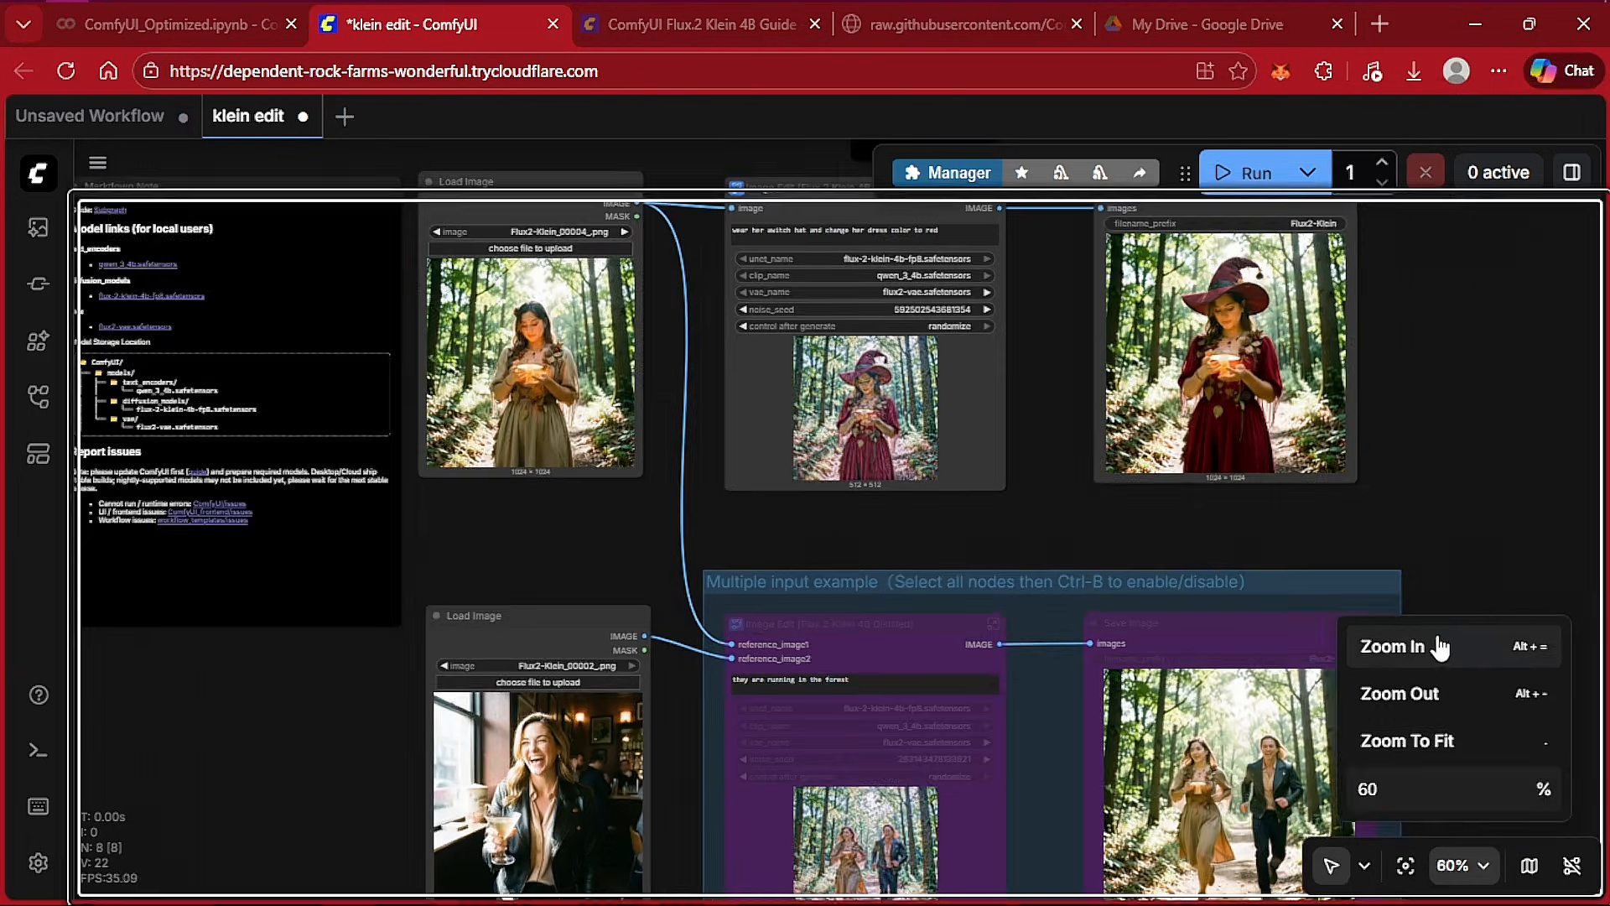
left_click(1510, 503)
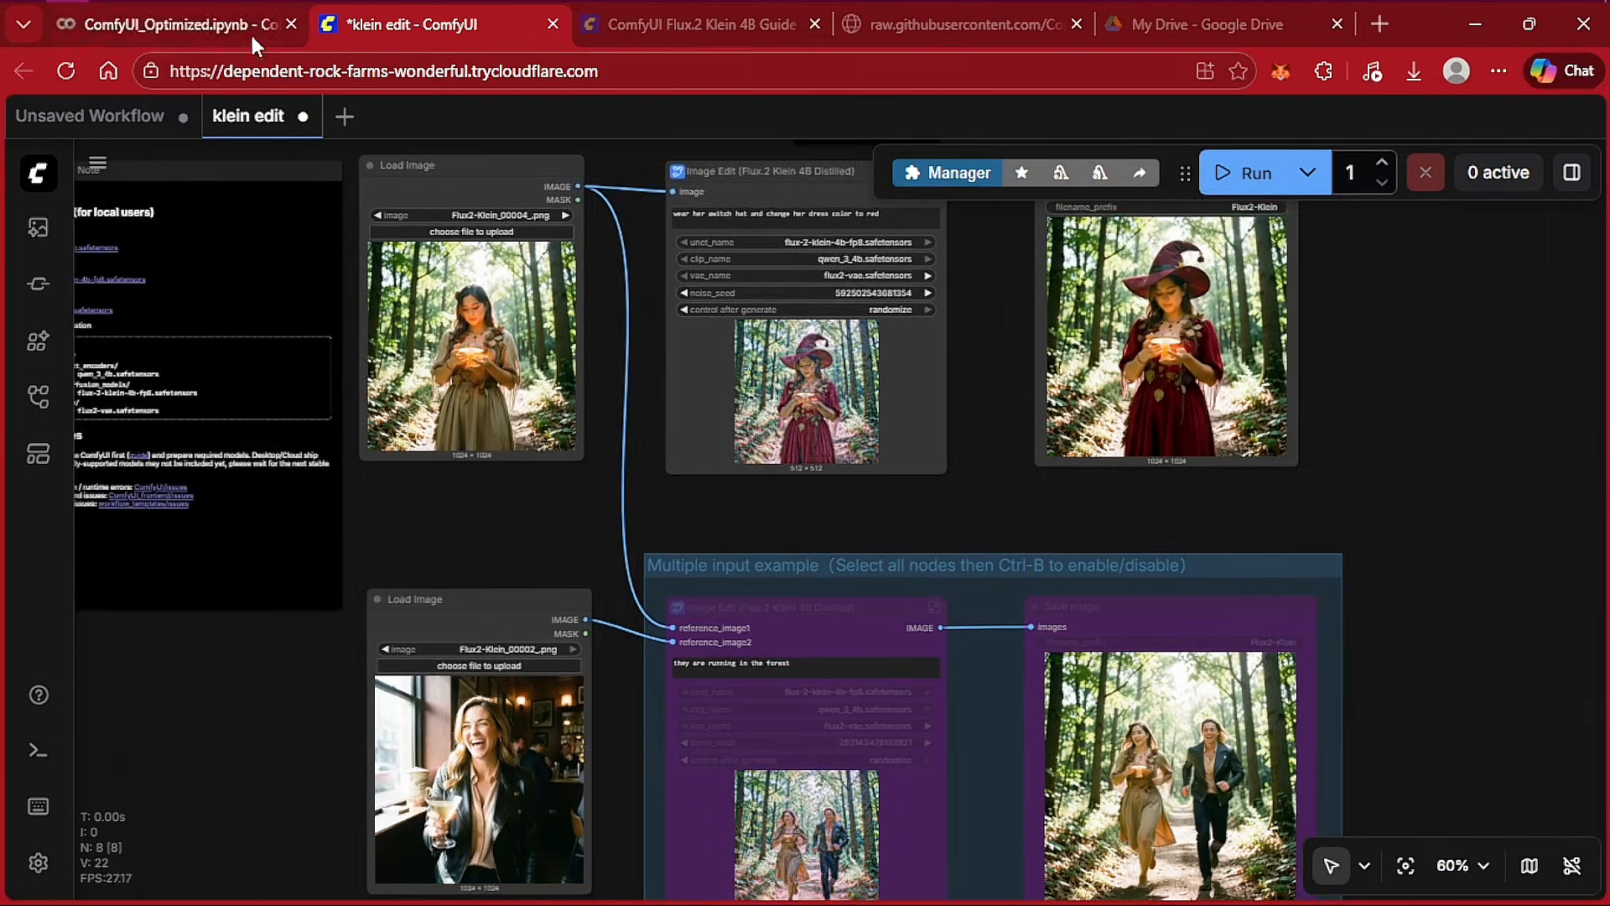
- Switch back to the ComfyUI_Optimized.ipynb notebook in Google Colab
left_click(249, 31)
scroll(1581, 752, "up", 5)
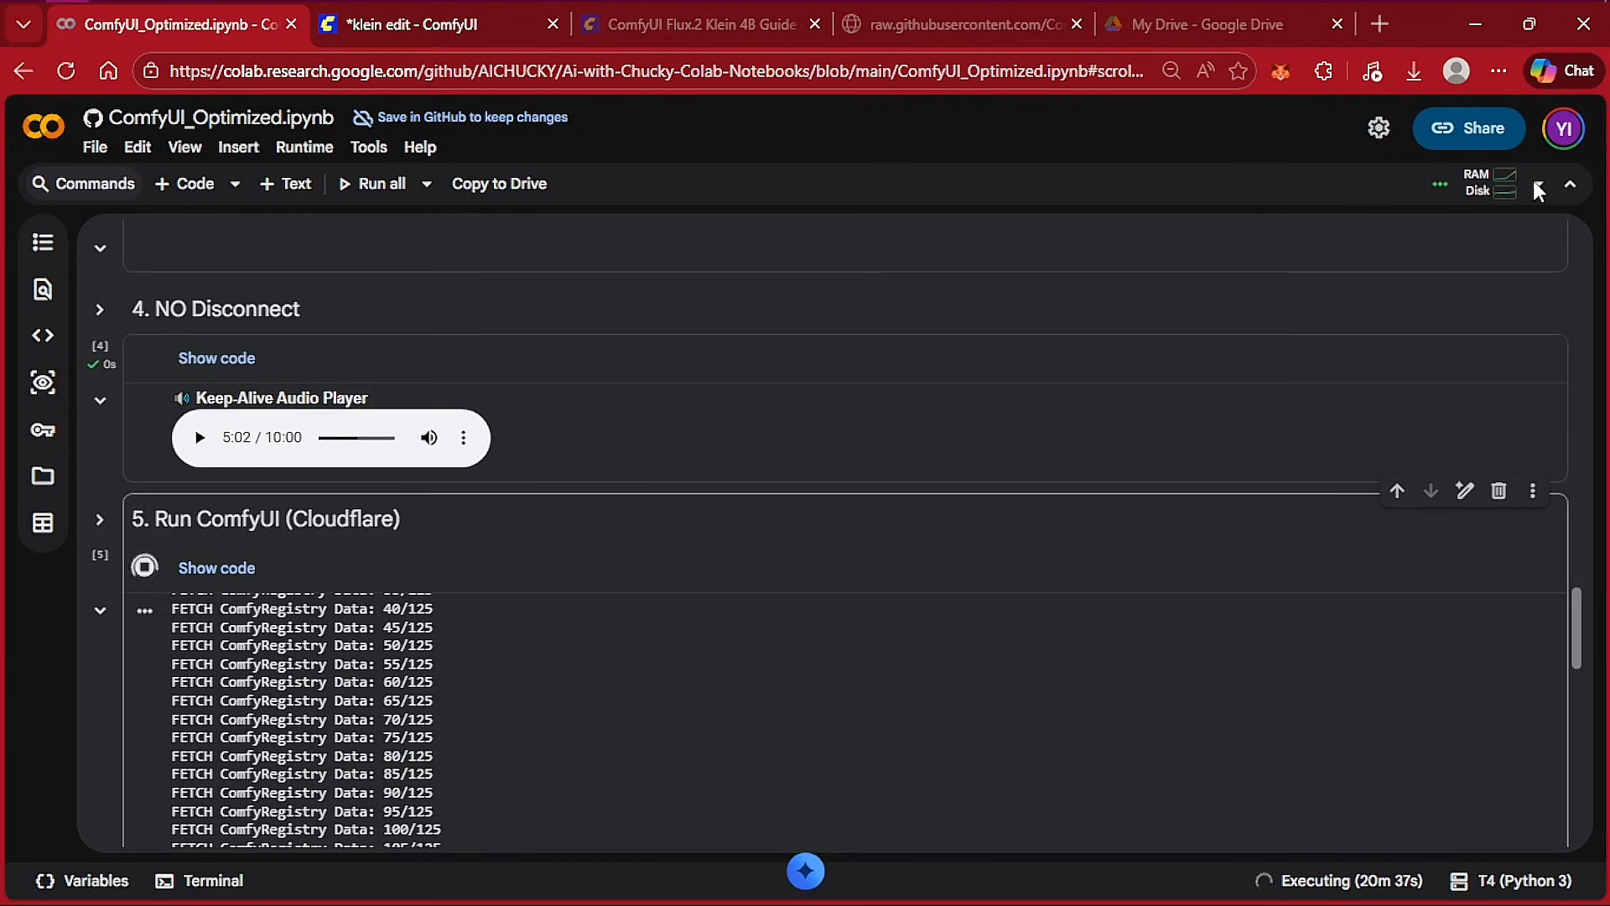